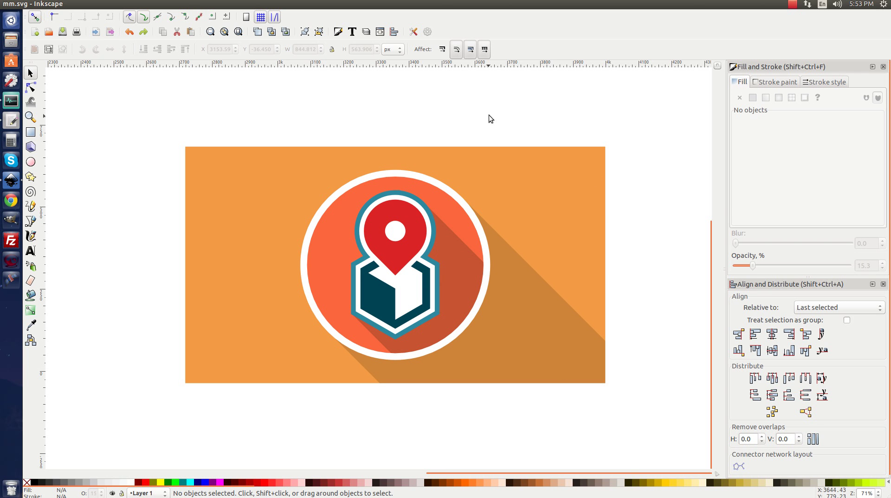
Switch to the blank new document and show the Fill and Stroke and Align and Distribute dialogs, with alignment relative to Last selected.
{"action": "left_click", "coordinate": [15, 184]}
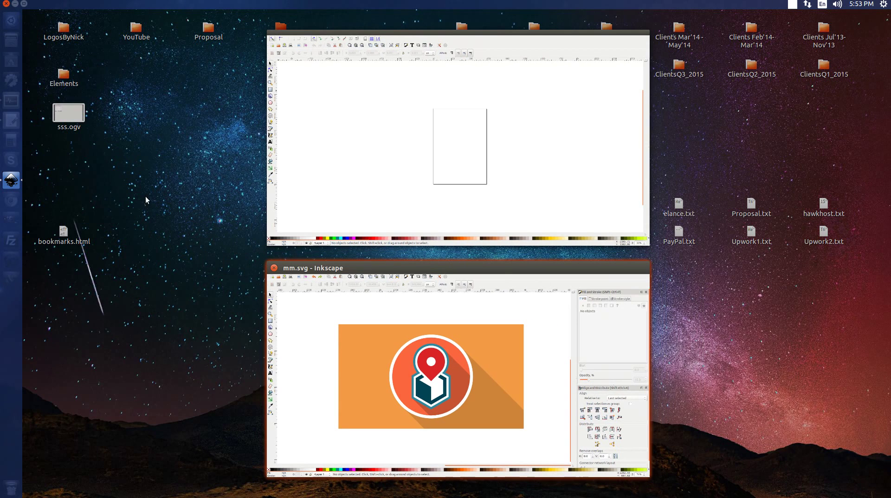
{"action": "left_click", "coordinate": [381, 135]}
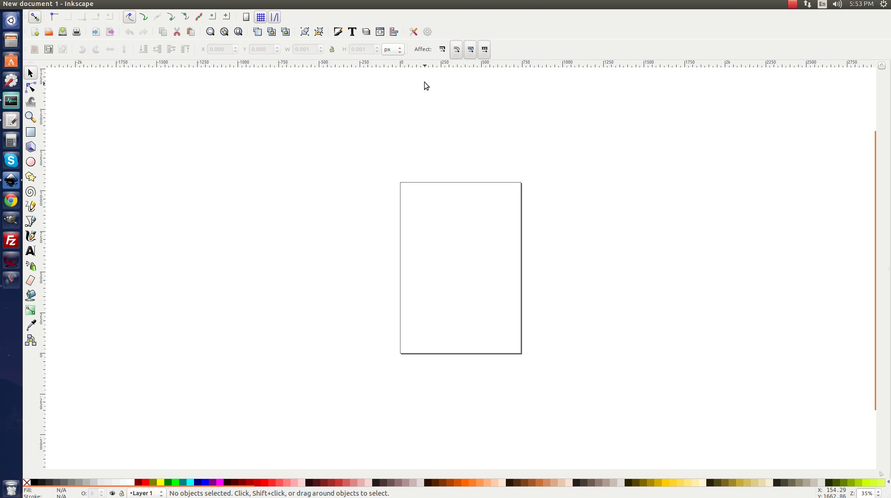
{"action": "left_click", "coordinate": [394, 32]}
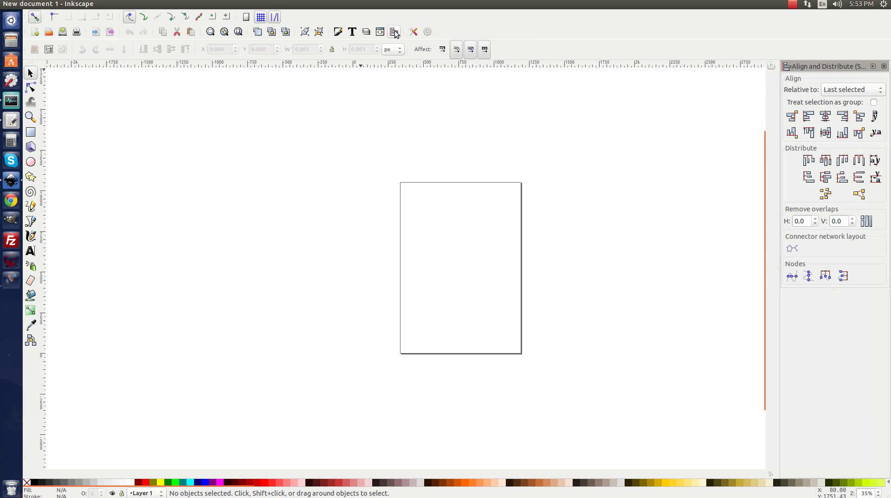
{"action": "left_click", "coordinate": [859, 90]}
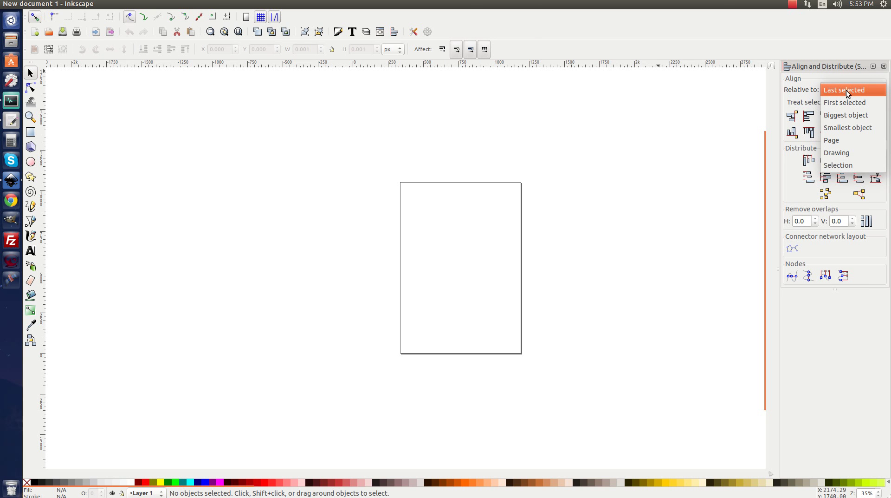
{"action": "left_click", "coordinate": [846, 91]}
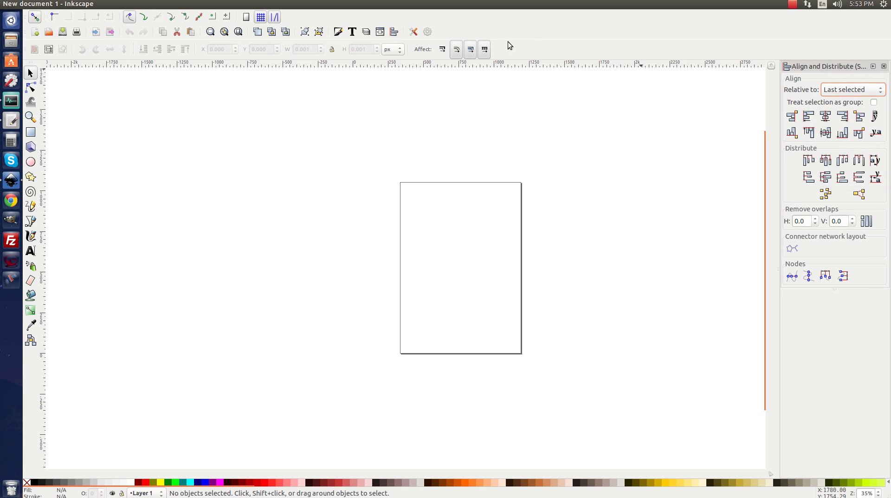
{"action": "left_click", "coordinate": [339, 33]}
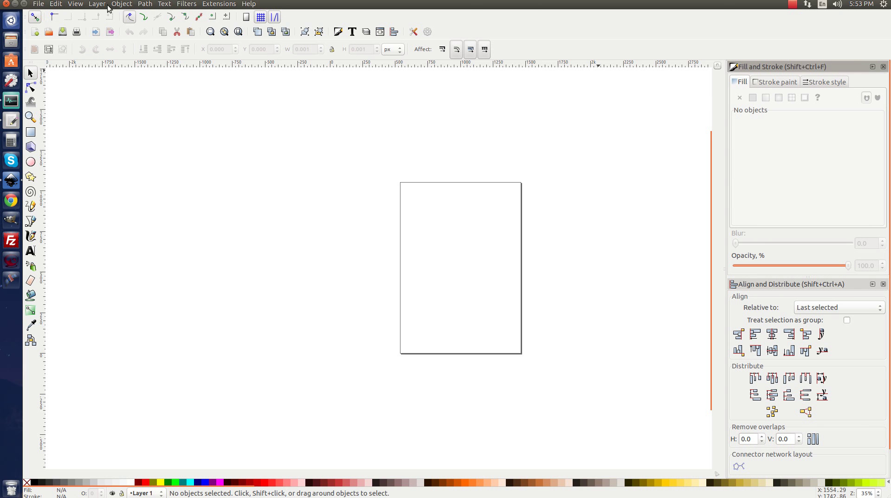
Set the canvas zoom to 1:1 and turn off the page border and border shadow in the document properties.
{"action": "left_click", "coordinate": [75, 4]}
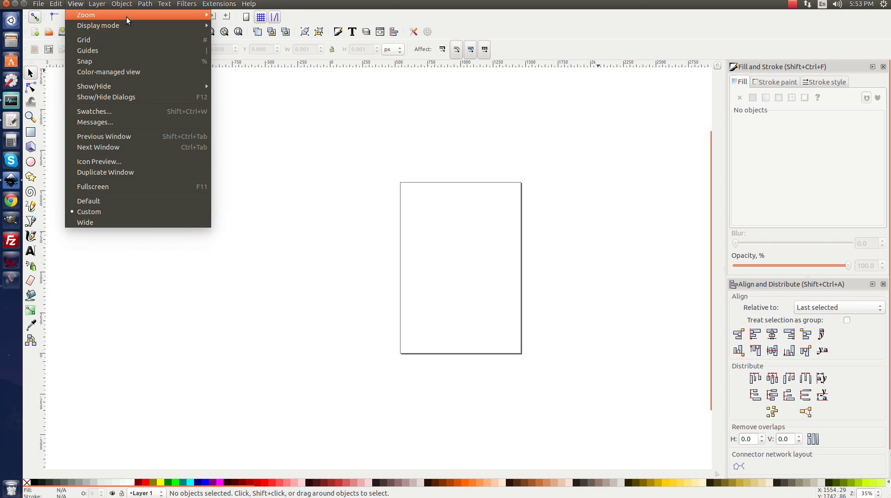
{"action": "mouse_move", "coordinate": [127, 17]}
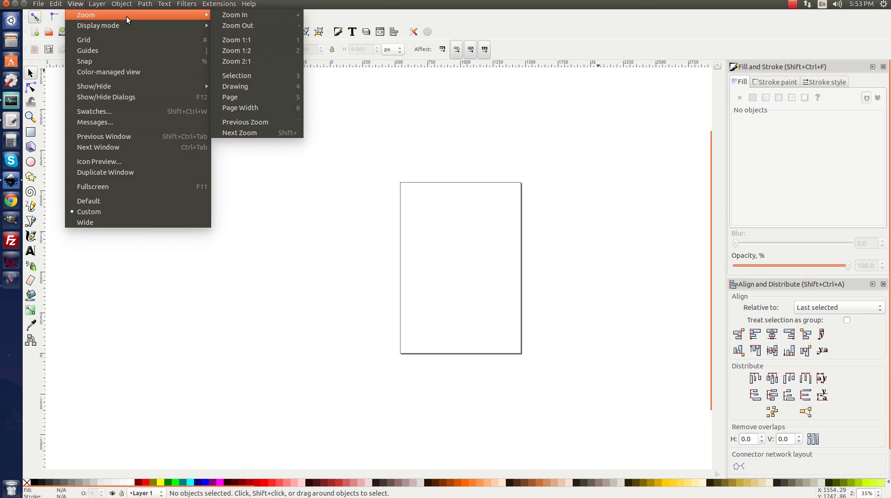
{"action": "left_click", "coordinate": [246, 41]}
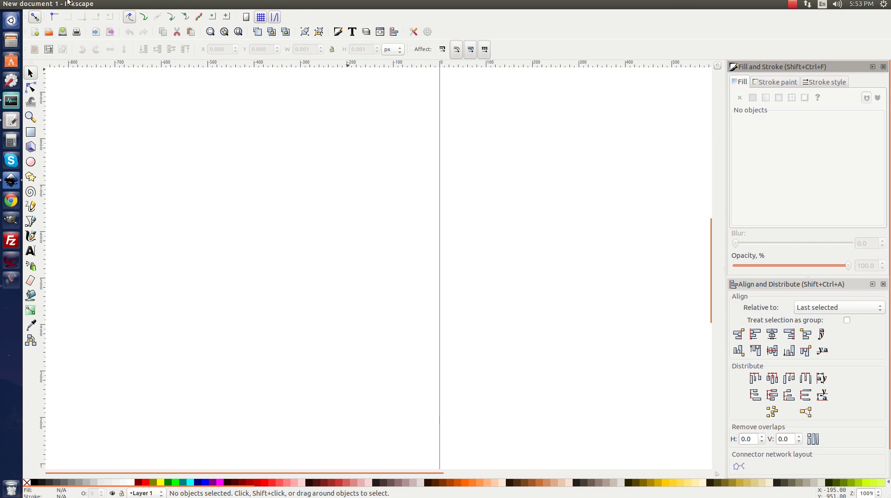
{"action": "left_click", "coordinate": [39, 4]}
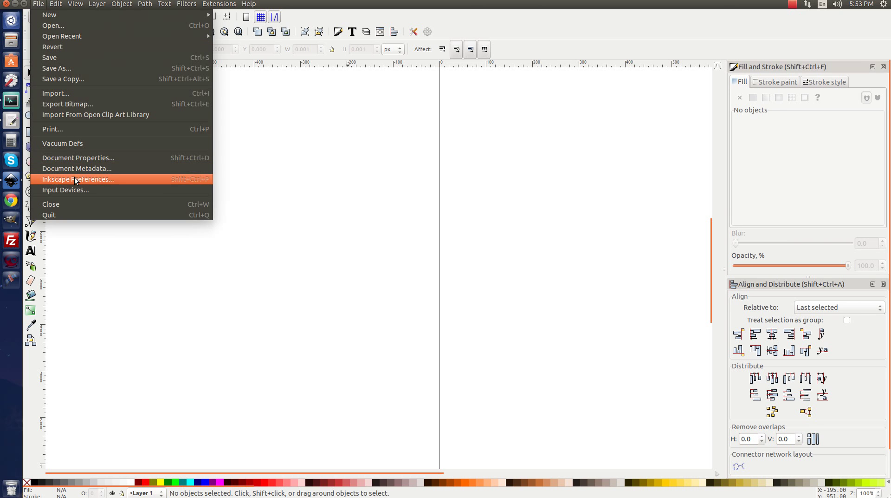
{"action": "left_click", "coordinate": [82, 159]}
{"action": "left_click", "coordinate": [40, 231]}
{"action": "left_click", "coordinate": [50, 255]}
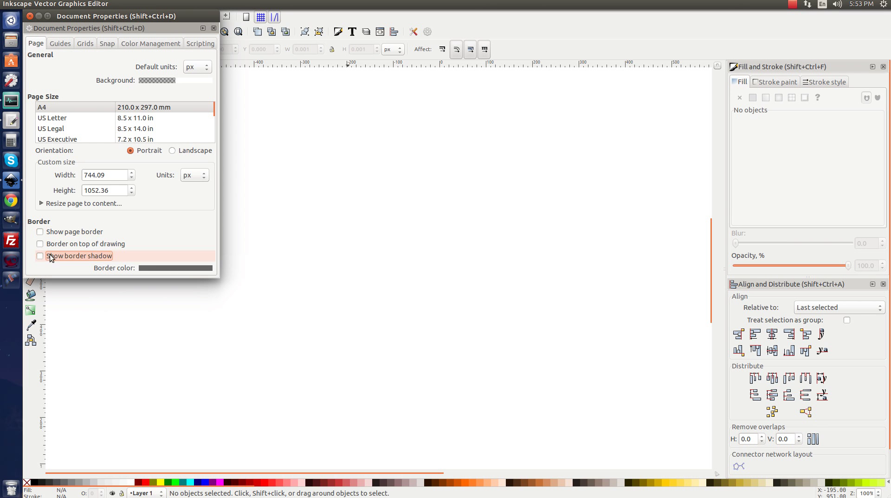
{"action": "left_click", "coordinate": [30, 16]}
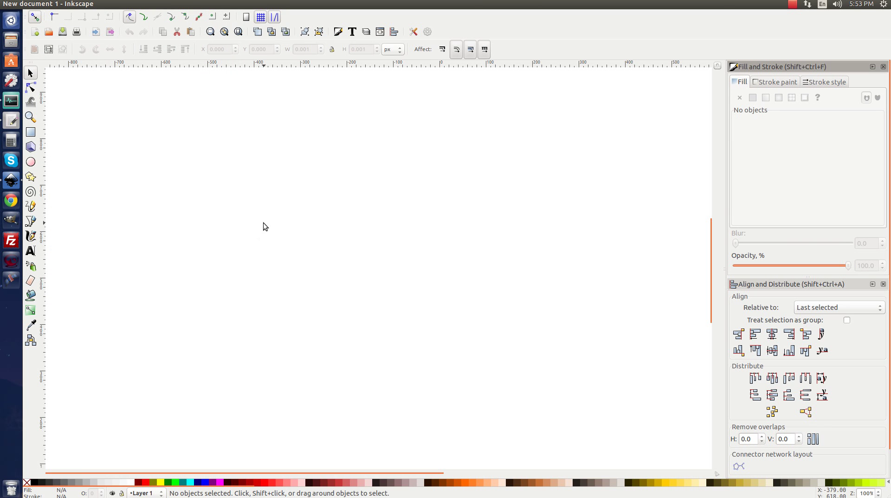
Draw a regular polygon with 6 corners, about 381 px wide and tilted, and fill it with red.
{"action": "left_click", "coordinate": [31, 177]}
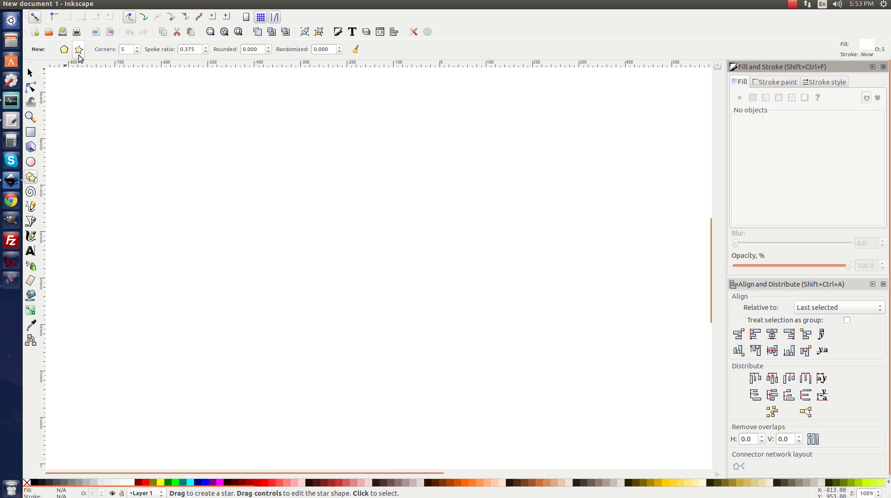
{"action": "left_click", "coordinate": [64, 49]}
{"action": "double_click", "coordinate": [127, 51]}
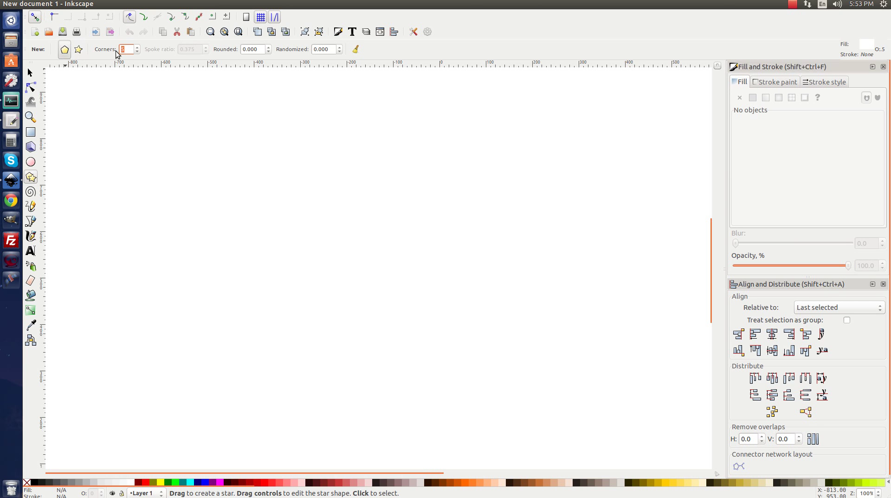
{"action": "type", "text": "6"}
{"action": "left_click_drag", "start_coordinate": [323, 141], "coordinate": [387, 205]}
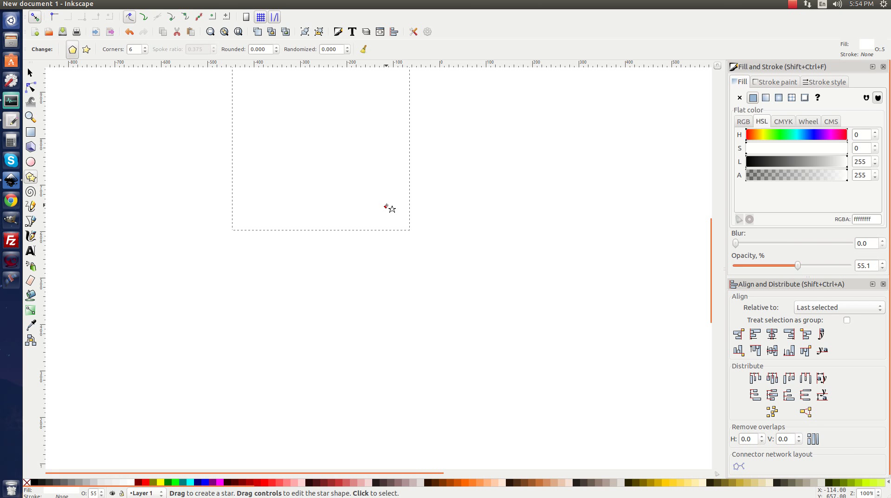
{"action": "left_click", "coordinate": [145, 484]}
{"action": "scroll", "coordinate": [328, 254], "scroll_direction": "up", "scroll_amount": 4}
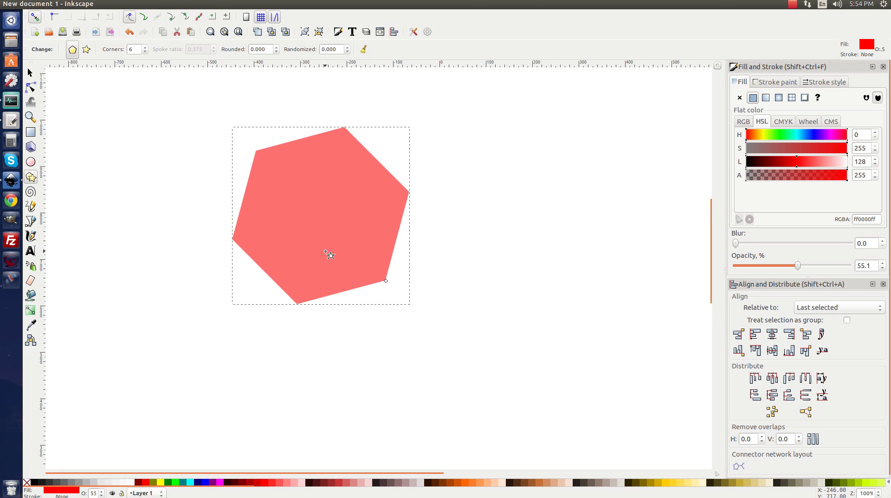
Delete the tilted red hexagon from the canvas.
{"action": "left_click", "coordinate": [31, 73]}
{"action": "left_click_drag", "start_coordinate": [300, 193], "coordinate": [327, 192]}
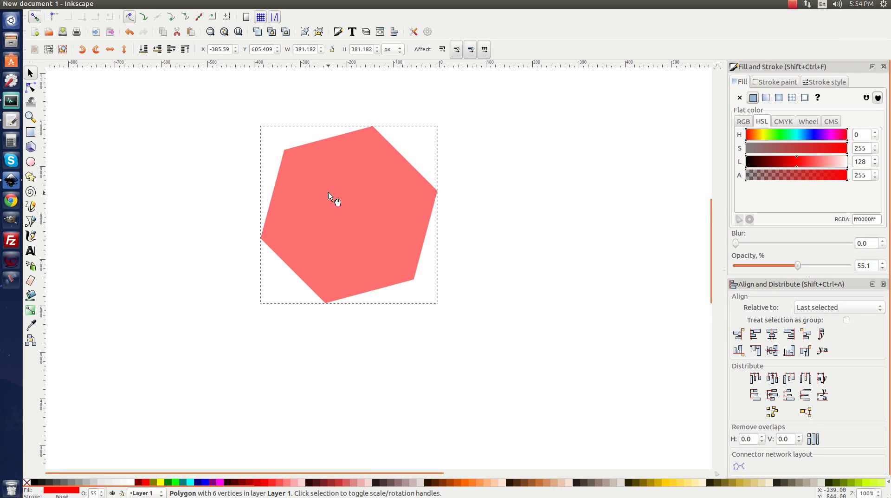
{"action": "key", "text": "Delete"}
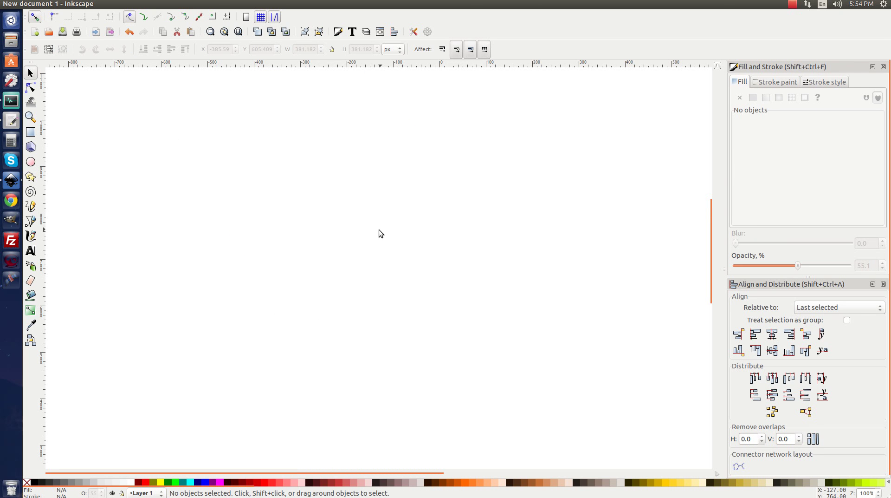
Draw an upright six-cornered red polygon about 297 by 343 px and move it to the middle of the canvas.
{"action": "left_click", "coordinate": [30, 177]}
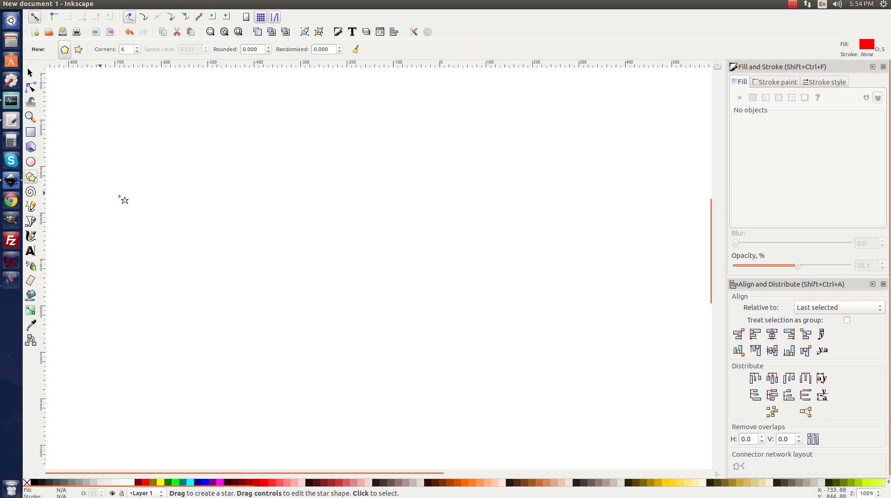
{"action": "left_click_drag", "start_coordinate": [273, 178], "coordinate": [344, 218]}
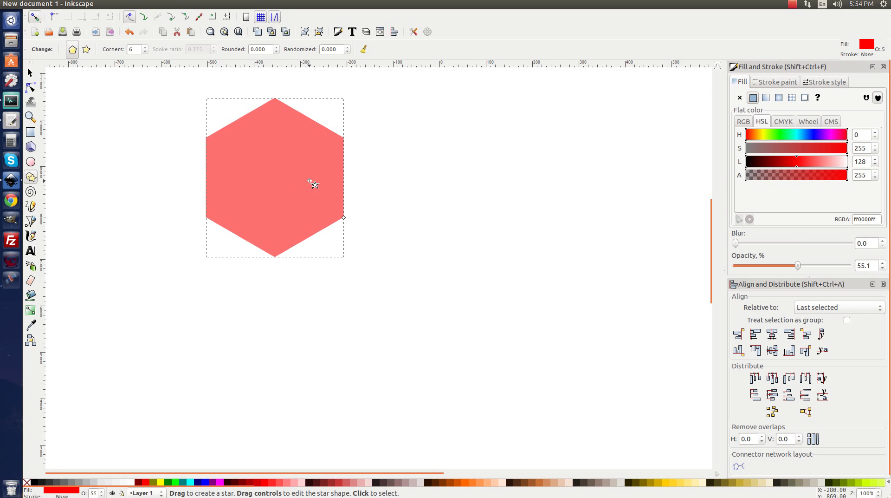
{"action": "left_click", "coordinate": [29, 73]}
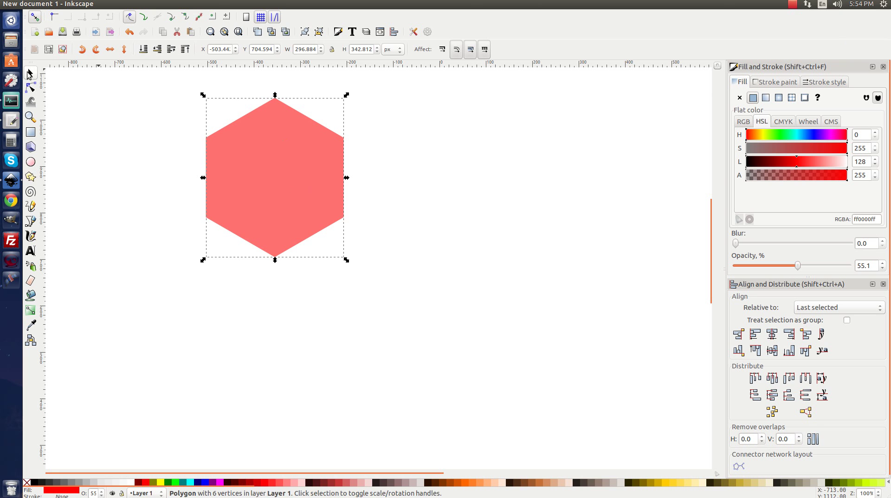
{"action": "left_click_drag", "start_coordinate": [274, 153], "coordinate": [420, 202]}
Duplicate the red hexagon, fill the copy with blue and scale it proportionally about its centre to about 207 by 239 px.
{"action": "right_click", "coordinate": [420, 202]}
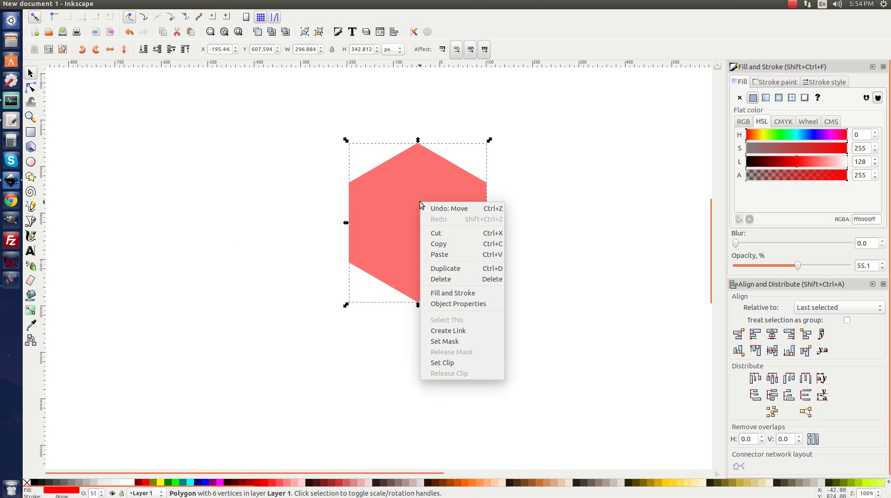
{"action": "left_click", "coordinate": [446, 268]}
{"action": "left_click", "coordinate": [207, 483]}
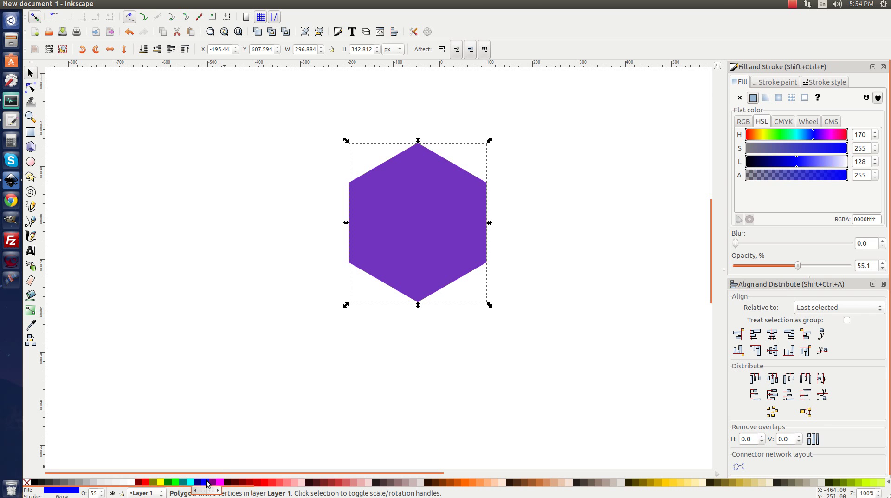
{"action": "key", "text": "ctrl"}
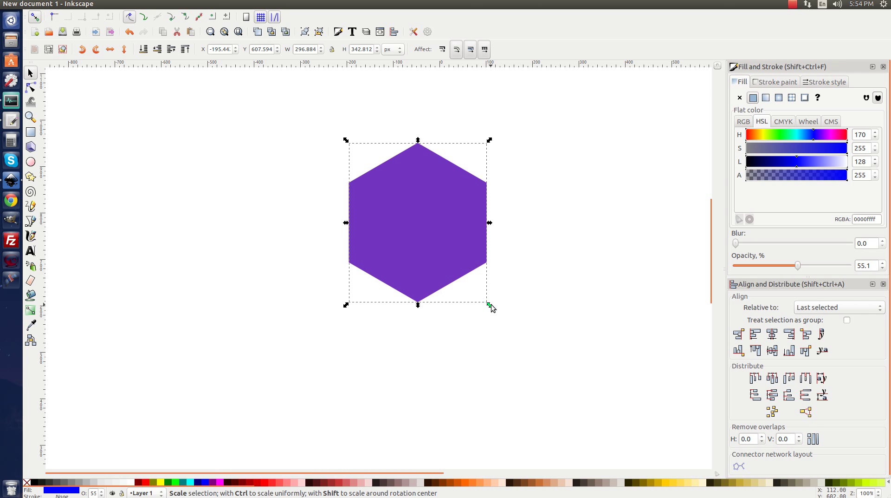
{"action": "left_click_drag", "start_coordinate": [490, 305], "coordinate": [470, 285]}
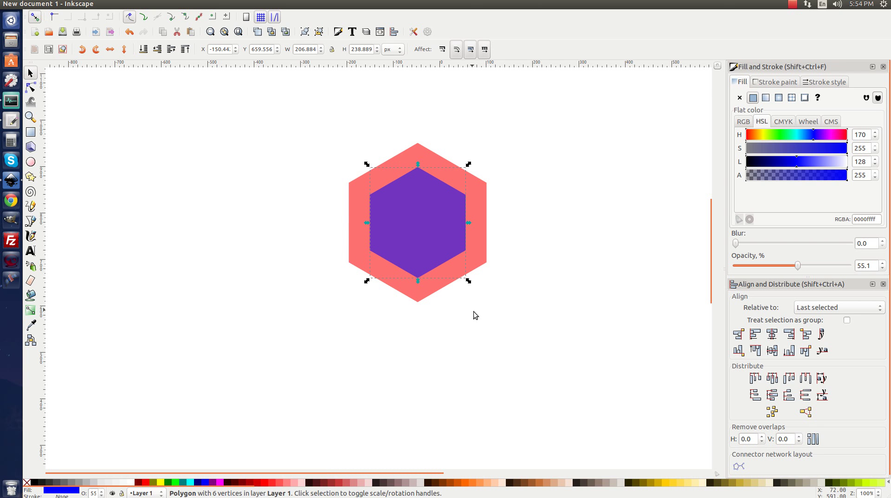
Duplicate the small blue hexagon and fill the copy with lime green (#00FF00).
{"action": "right_click", "coordinate": [412, 197]}
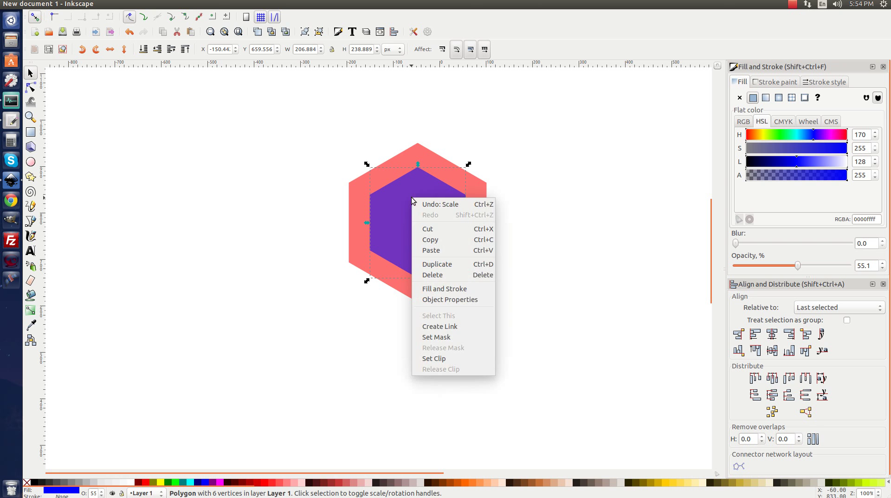
{"action": "left_click", "coordinate": [432, 265]}
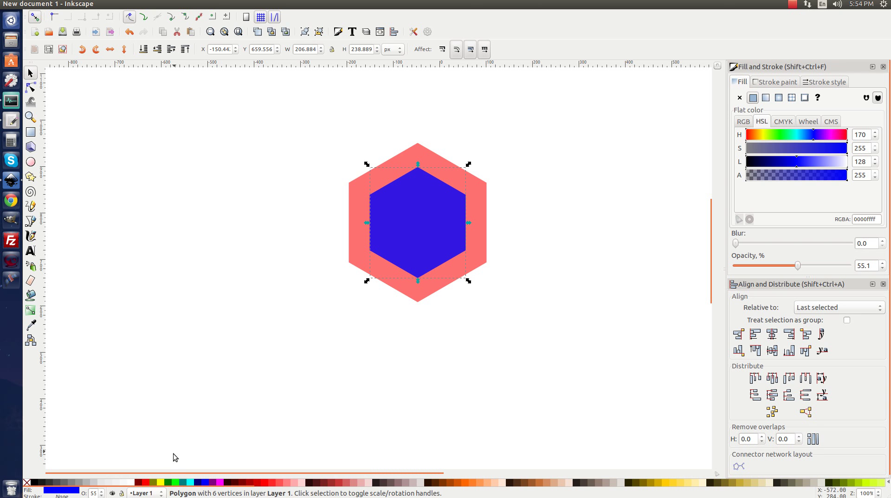
{"action": "left_click", "coordinate": [177, 483]}
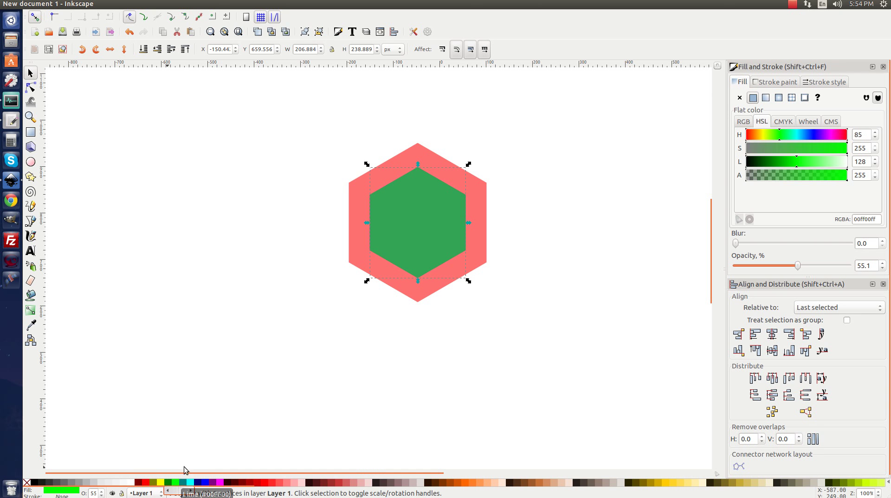
Enable snapping to cusp nodes and move the green hexagon straight up until its bottom corner meets the blue hexagon's centre.
{"action": "left_click", "coordinate": [173, 19]}
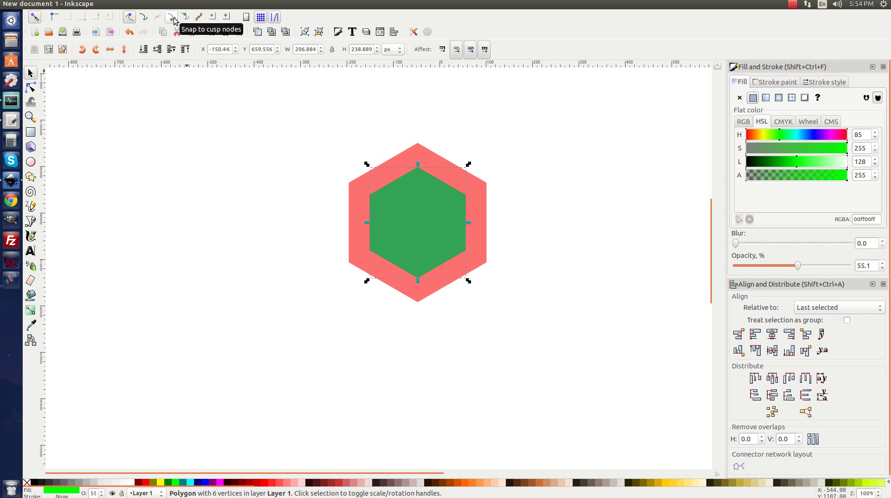
{"action": "left_click_drag", "start_coordinate": [409, 262], "coordinate": [411, 207]}
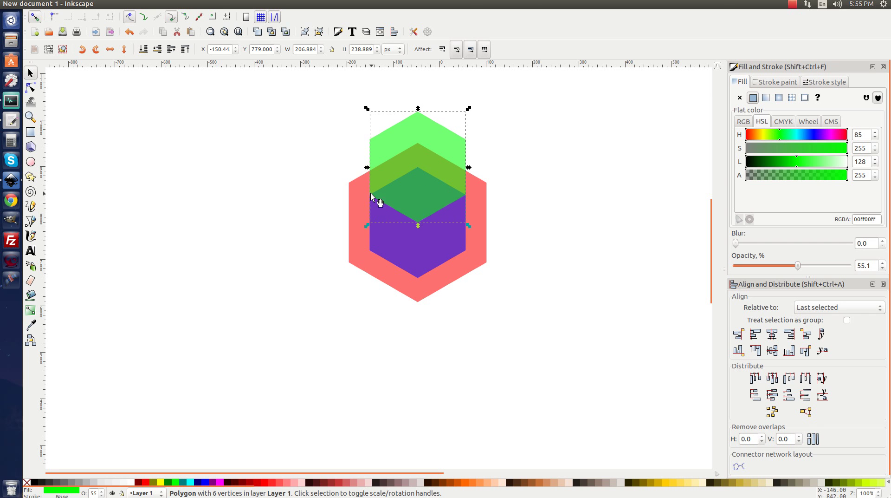
Duplicate the green hexagon and snap the copy to the lower right, with its upper-left corner on the blue hexagon's centre.
{"action": "right_click", "coordinate": [419, 141]}
{"action": "left_click", "coordinate": [435, 204]}
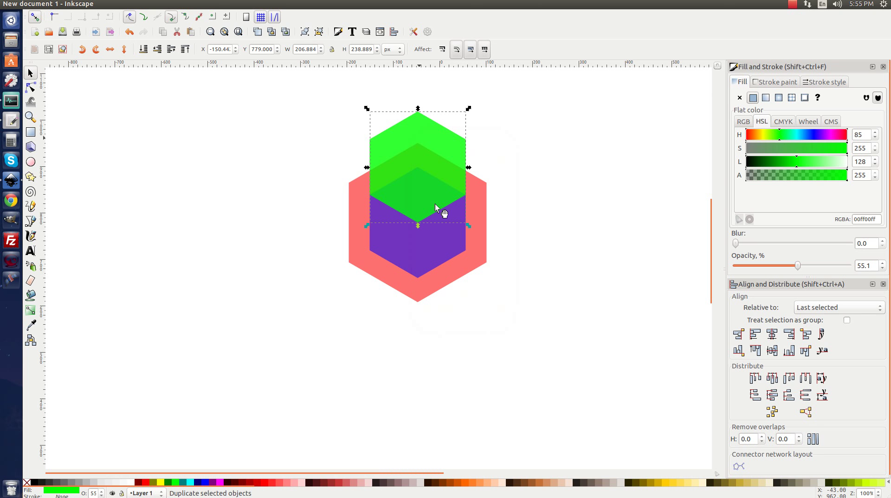
{"action": "left_click_drag", "start_coordinate": [387, 136], "coordinate": [436, 223]}
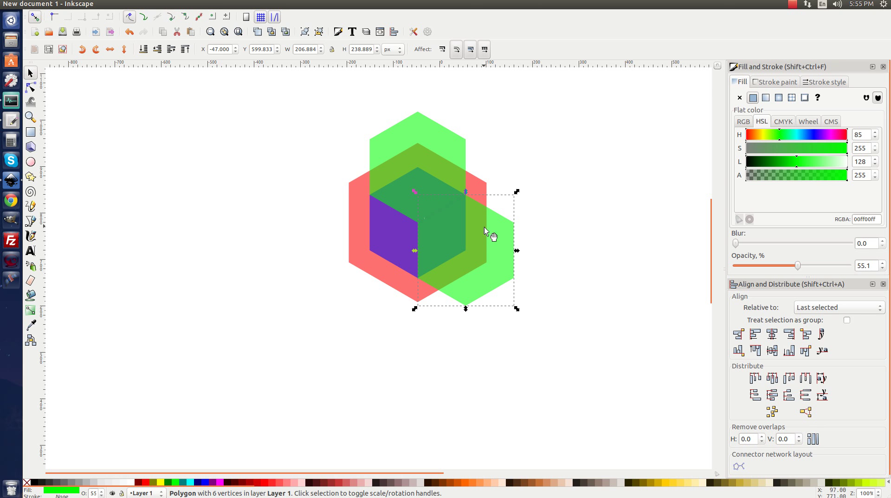
Unite the two green hexagons into a single path with Union.
{"action": "key", "text": "shift"}
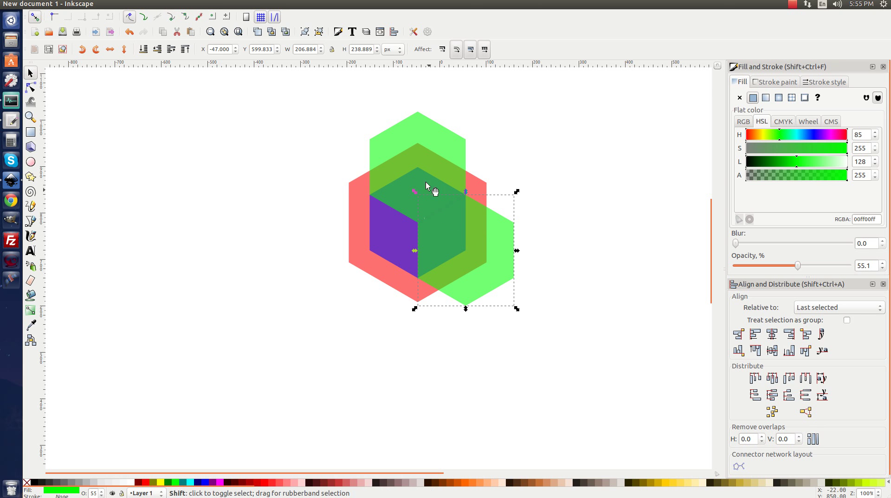
{"action": "left_click", "coordinate": [416, 145], "text": "shift"}
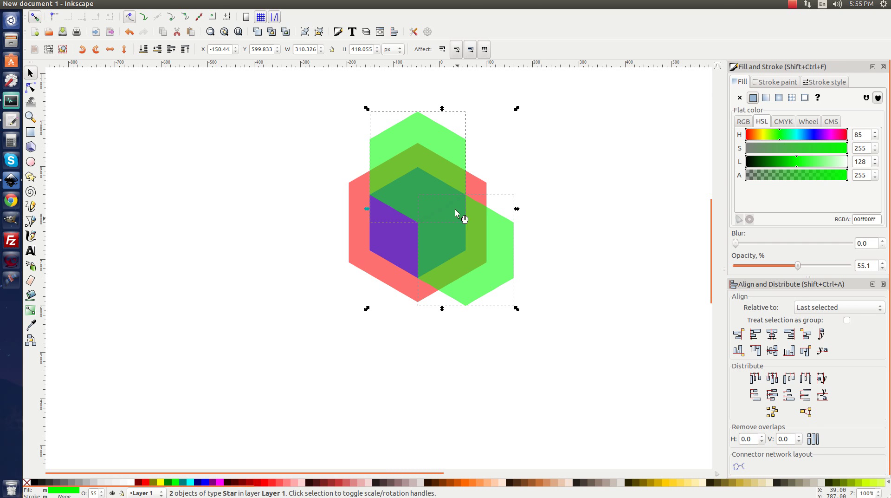
{"action": "left_click", "coordinate": [145, 4]}
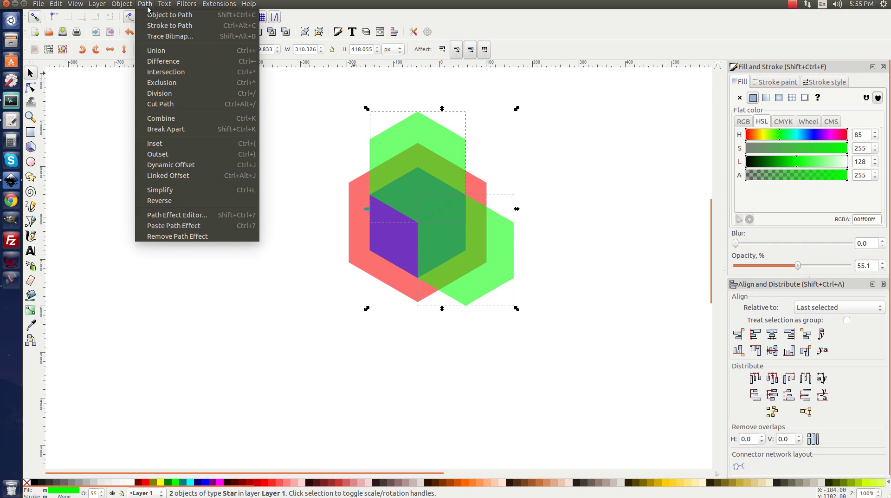
{"action": "left_click", "coordinate": [164, 49]}
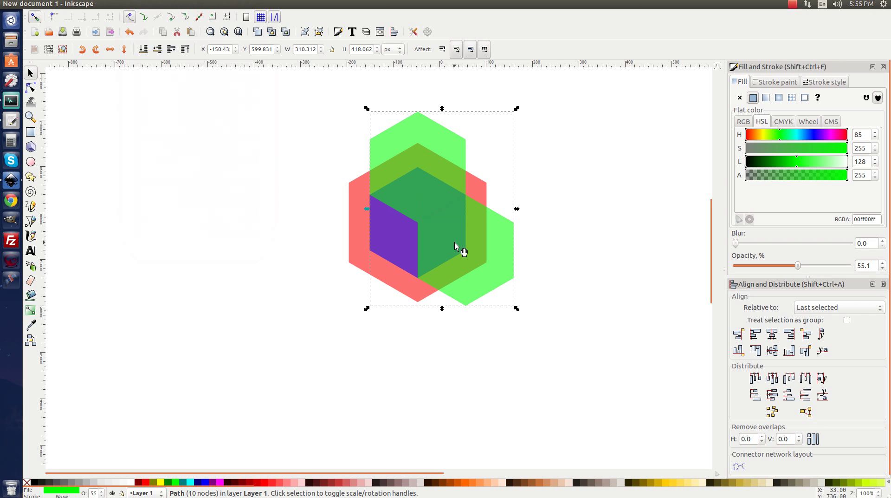
Intersect the united green shape with the small blue hexagon.
{"action": "left_click", "coordinate": [394, 232], "text": "shift"}
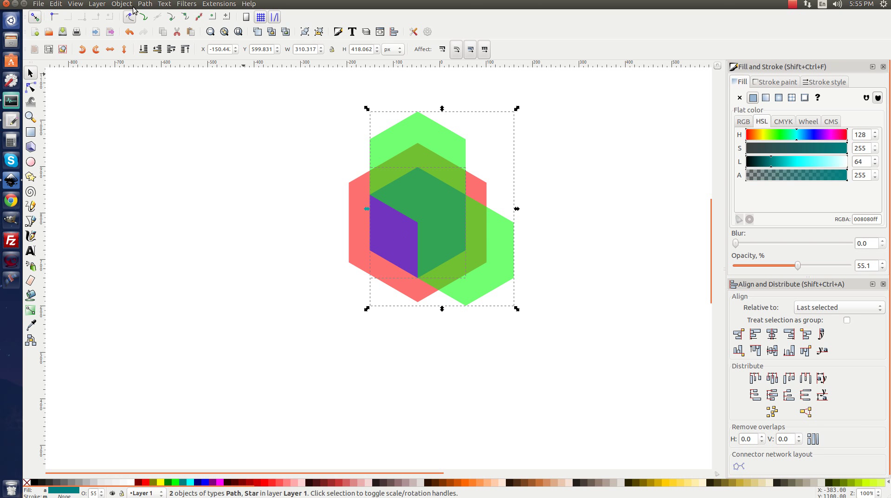
{"action": "left_click", "coordinate": [145, 4]}
{"action": "left_click", "coordinate": [163, 71]}
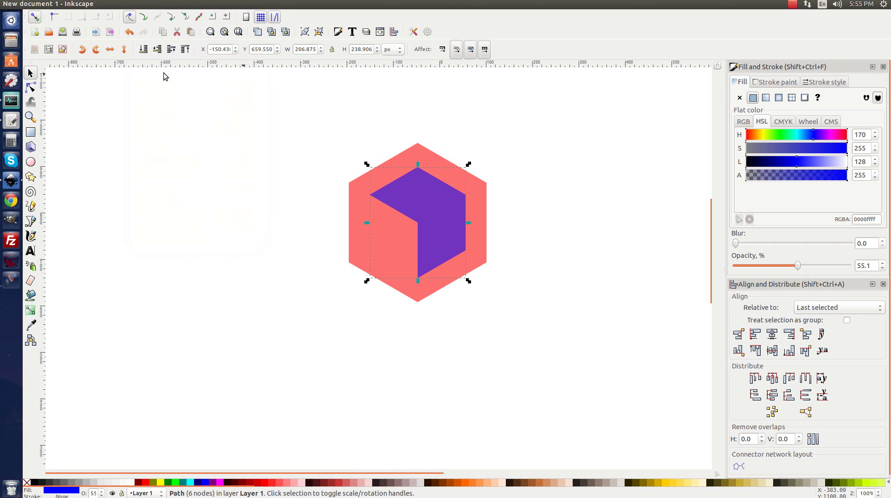
Duplicate the red hexagon, fill the copy with black and lower it beneath the other shapes.
{"action": "left_click", "coordinate": [413, 152]}
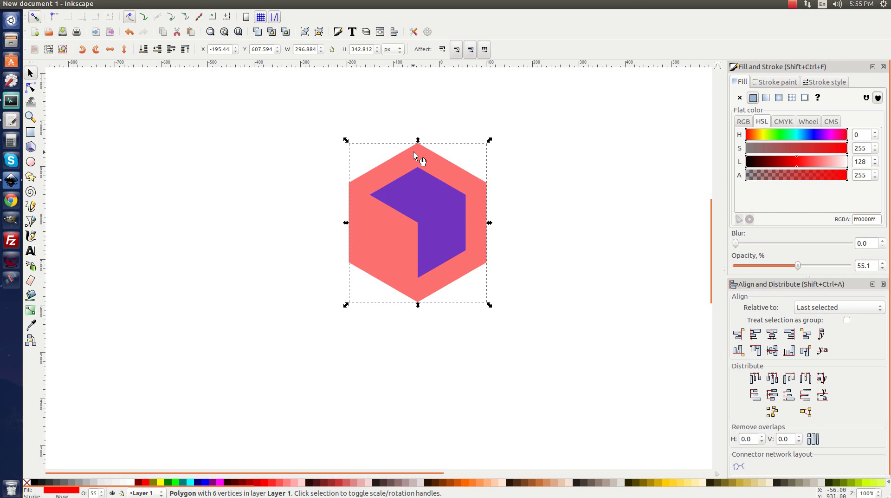
{"action": "right_click", "coordinate": [414, 151]}
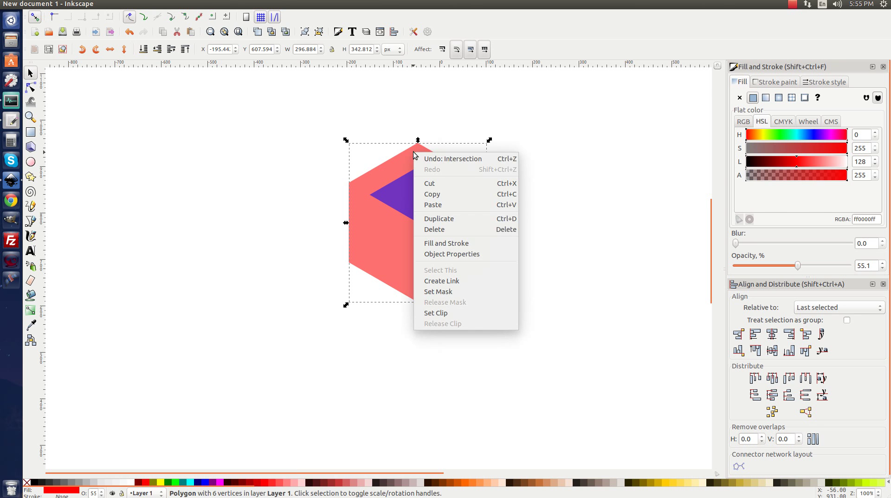
{"action": "left_click", "coordinate": [436, 219]}
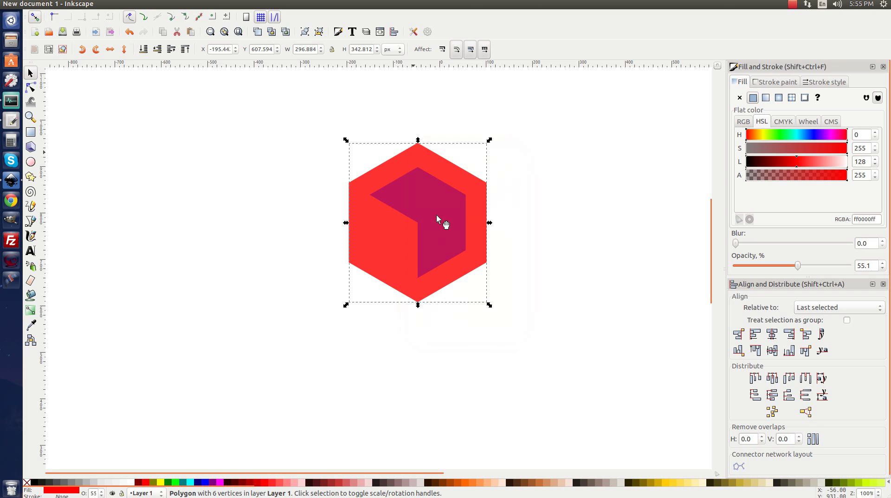
{"action": "left_click", "coordinate": [34, 482]}
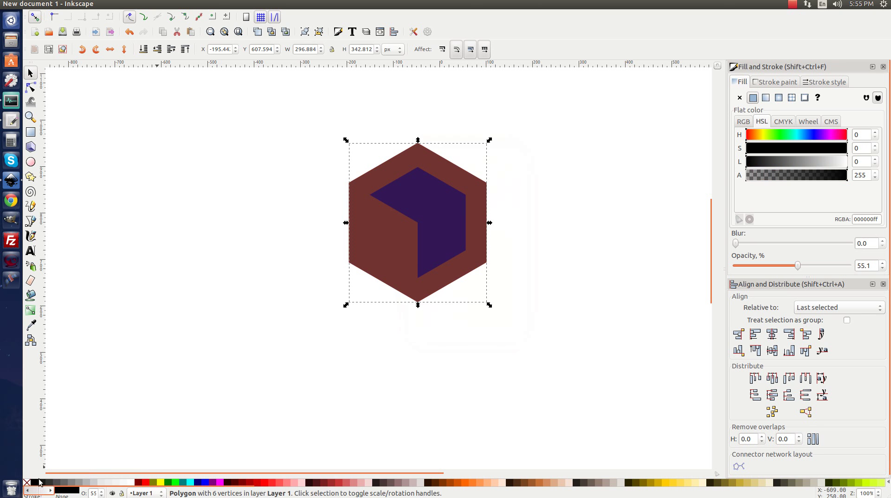
{"action": "left_click", "coordinate": [143, 52]}
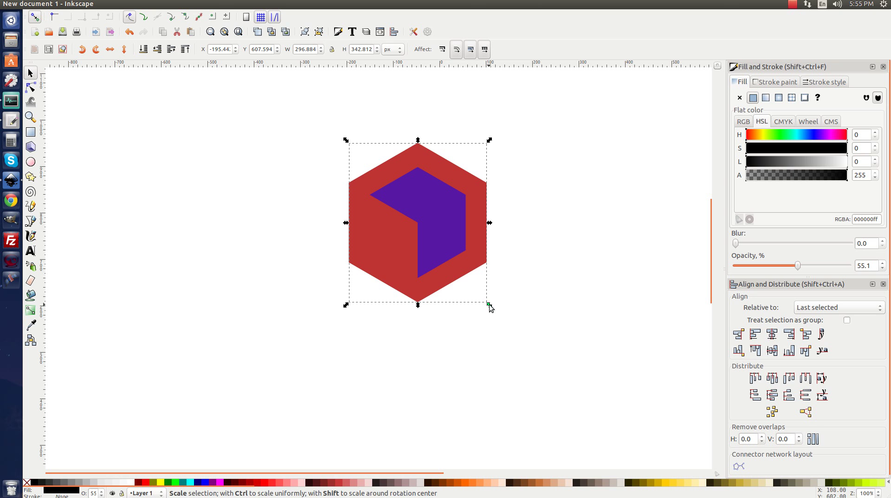
Scale the black hexagon proportionally about its centre to about 332 by 383 px and move all three box shapes aside to the right.
{"action": "left_click_drag", "start_coordinate": [490, 305], "coordinate": [499, 314]}
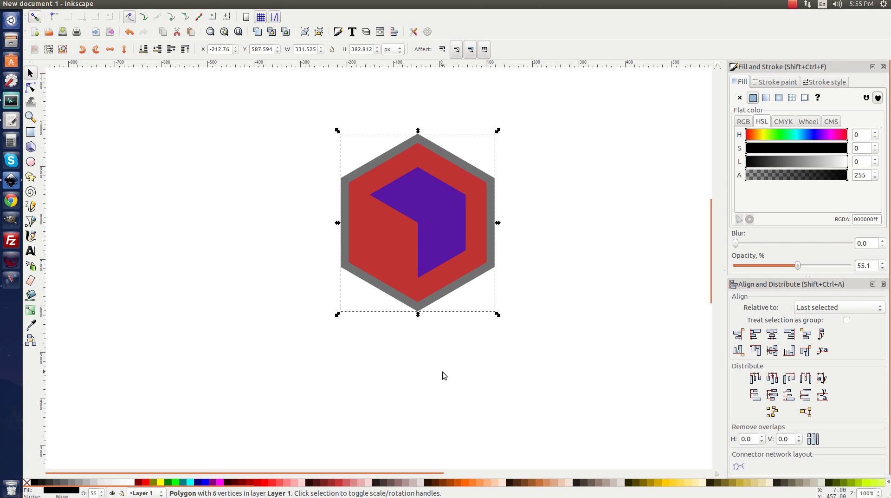
{"action": "left_click_drag", "start_coordinate": [580, 371], "coordinate": [261, 114]}
{"action": "left_click_drag", "start_coordinate": [380, 244], "coordinate": [583, 253]}
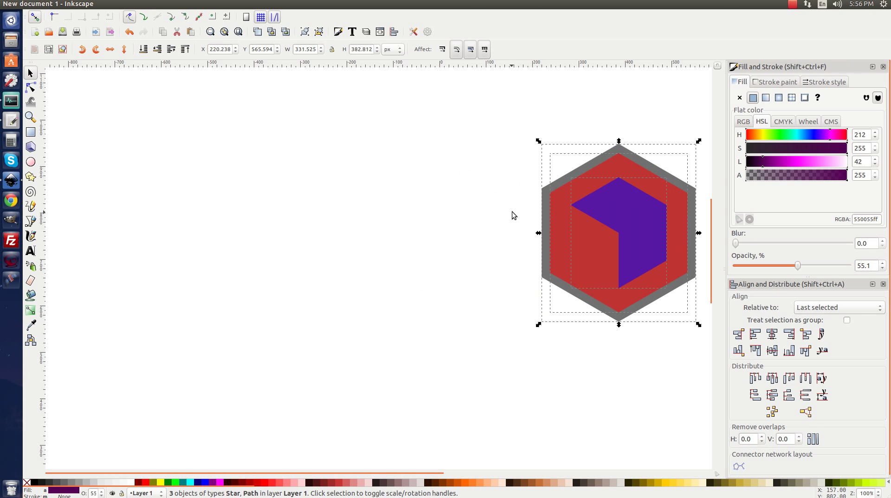
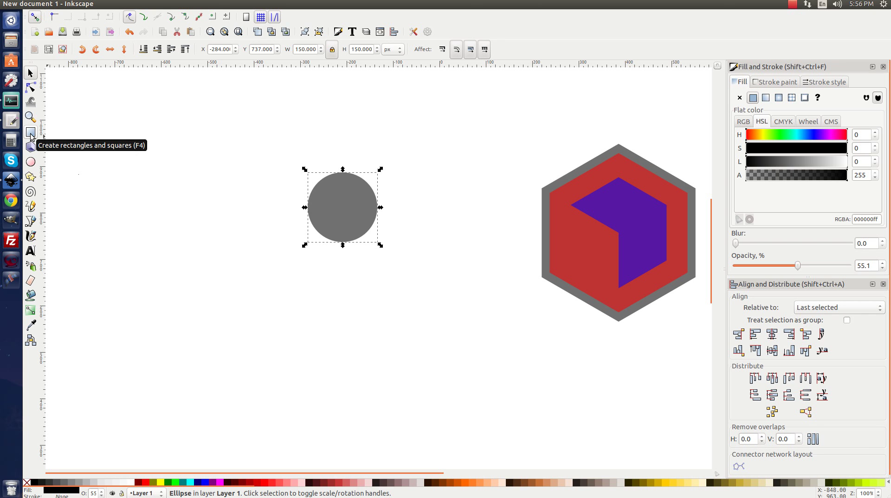
Draw a square to the left of the circle, set its size to 150 by 150 px and fill it with red.
{"action": "left_click", "coordinate": [31, 134]}
{"action": "left_click_drag", "start_coordinate": [192, 137], "coordinate": [282, 223]}
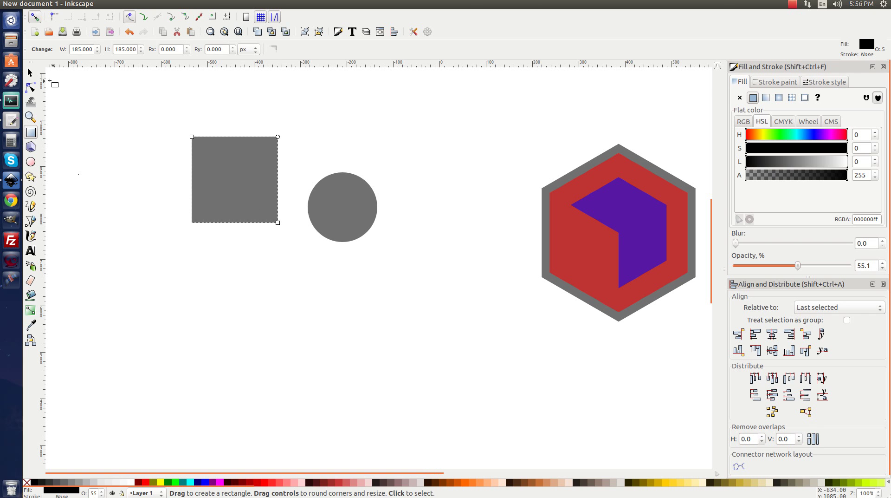
{"action": "left_click", "coordinate": [30, 73]}
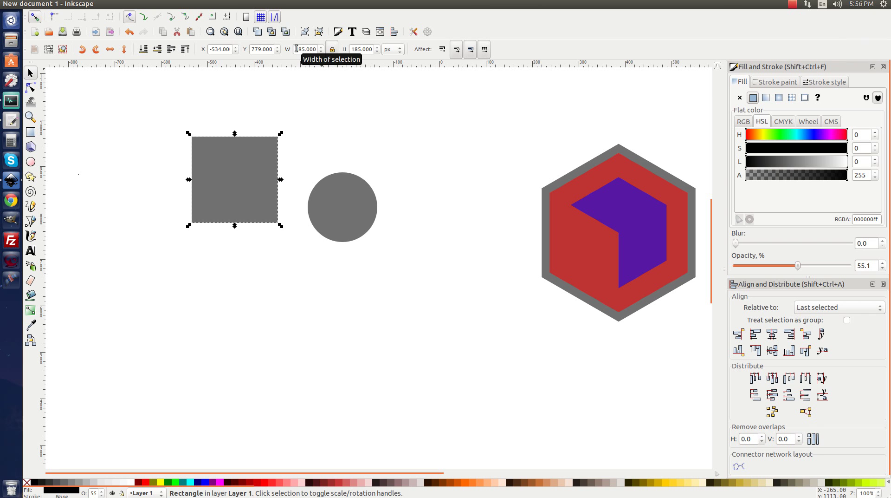
{"action": "left_click_drag", "start_coordinate": [296, 49], "coordinate": [374, 52]}
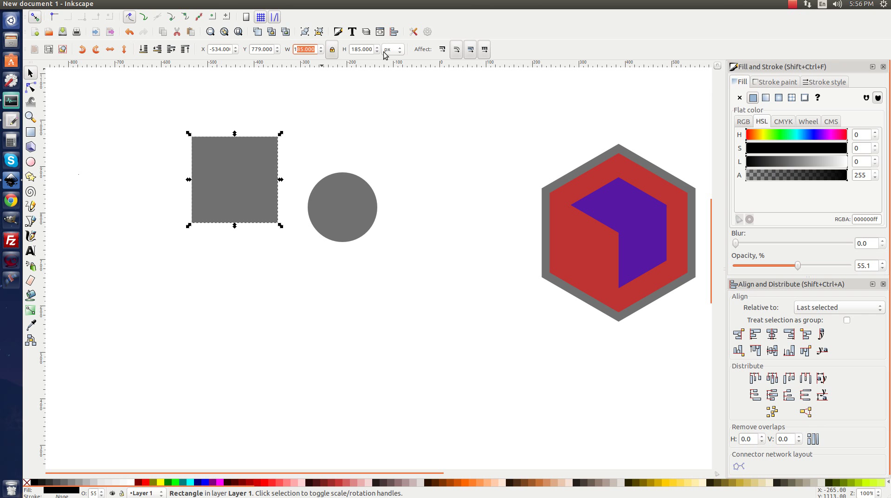
{"action": "type", "text": "50"}
{"action": "key", "text": "Return"}
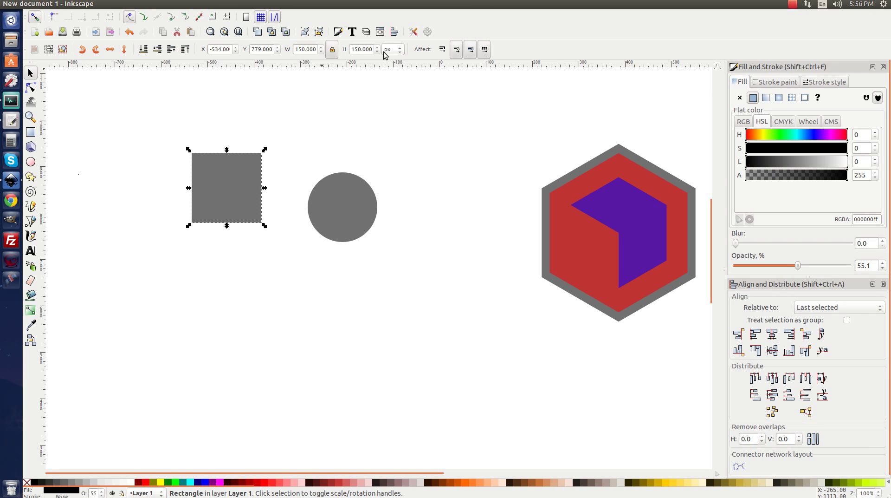
{"action": "left_click", "coordinate": [146, 482]}
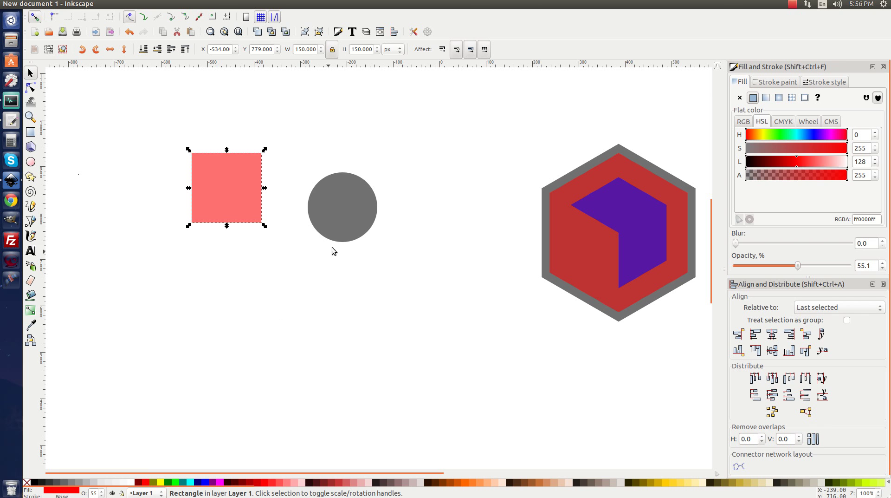
Centre the red square on the circle both horizontally and vertically, using the last selected object as reference.
{"action": "left_click", "coordinate": [347, 201], "text": "shift"}
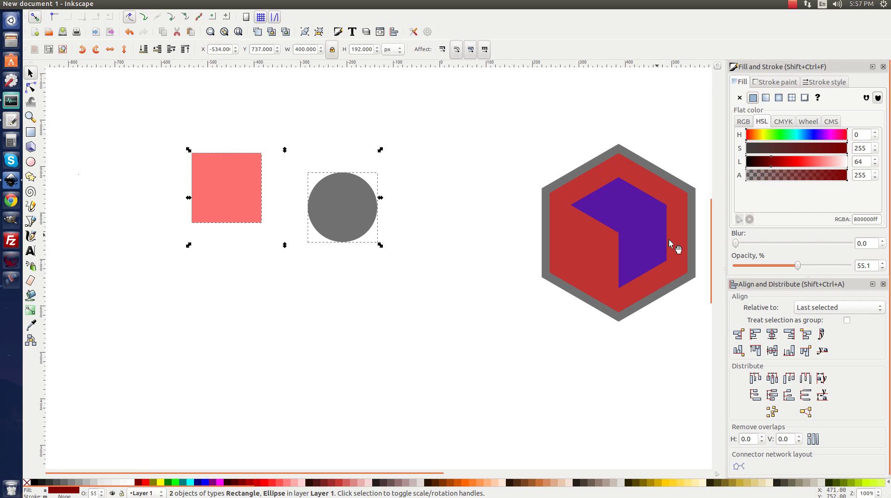
{"action": "left_click", "coordinate": [772, 334]}
{"action": "left_click", "coordinate": [772, 350]}
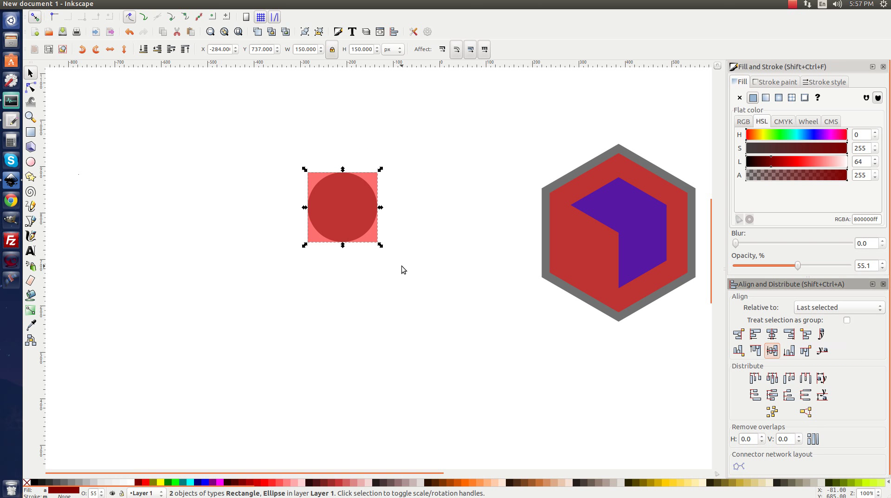
{"action": "left_click", "coordinate": [391, 212]}
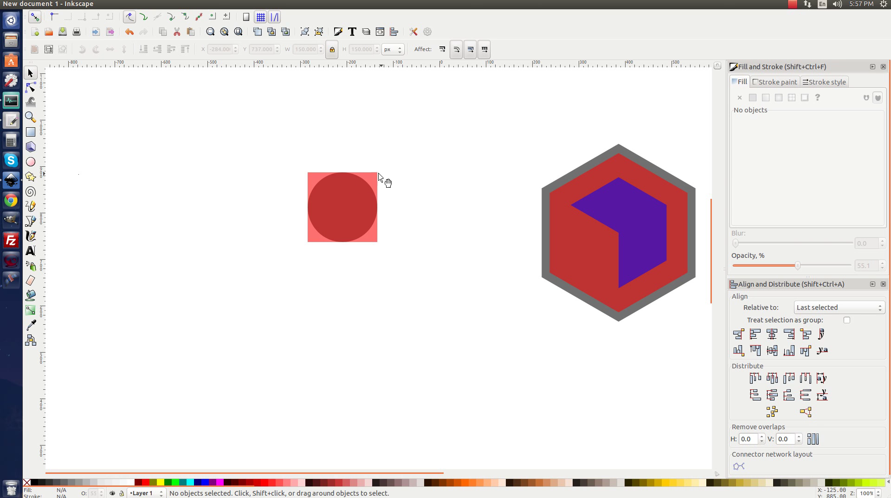
Lower the red square behind the circle.
{"action": "left_click", "coordinate": [330, 186]}
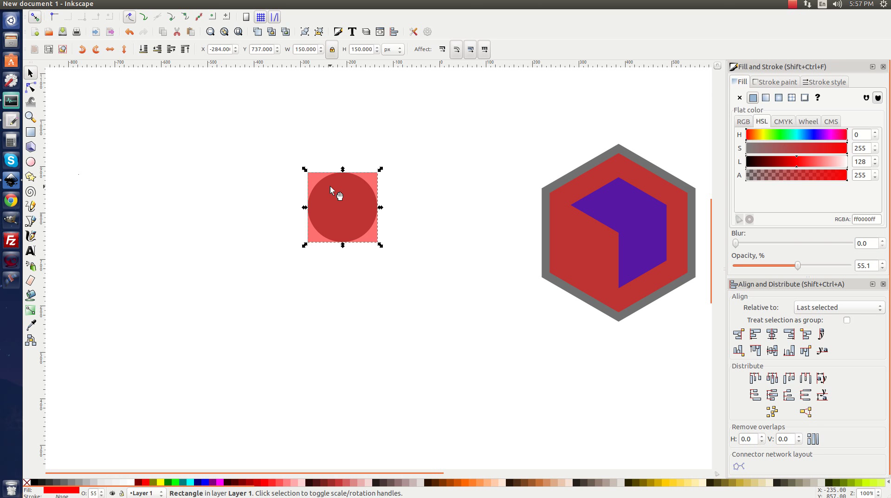
{"action": "left_click", "coordinate": [158, 49]}
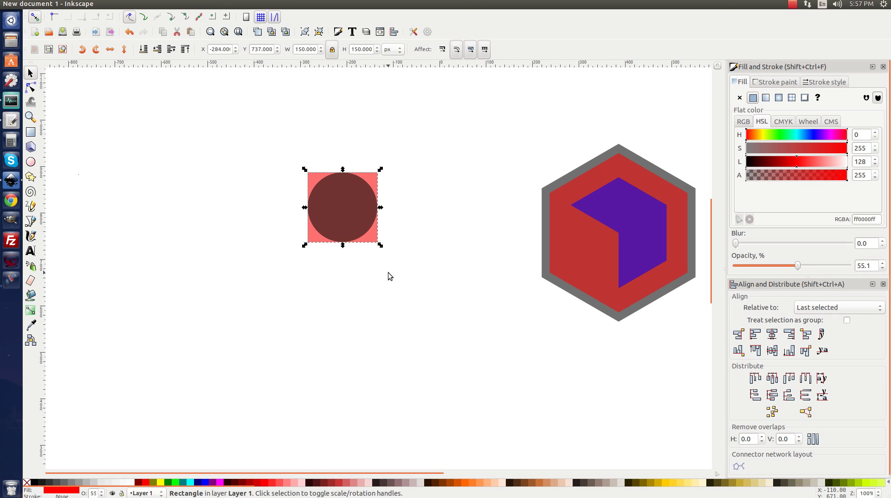
Rotate the red square and the circle together by 45 degrees about their centre, snapping the angle.
{"action": "left_click_drag", "start_coordinate": [474, 301], "coordinate": [232, 121]}
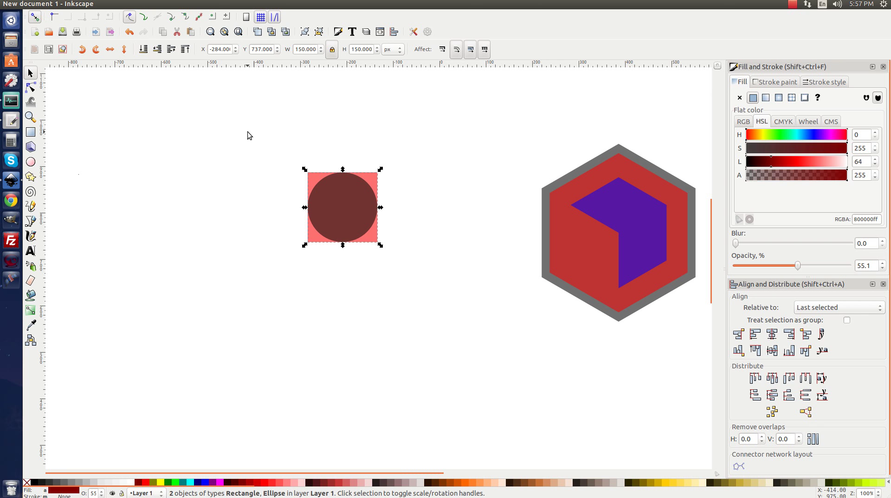
{"action": "left_click", "coordinate": [353, 201]}
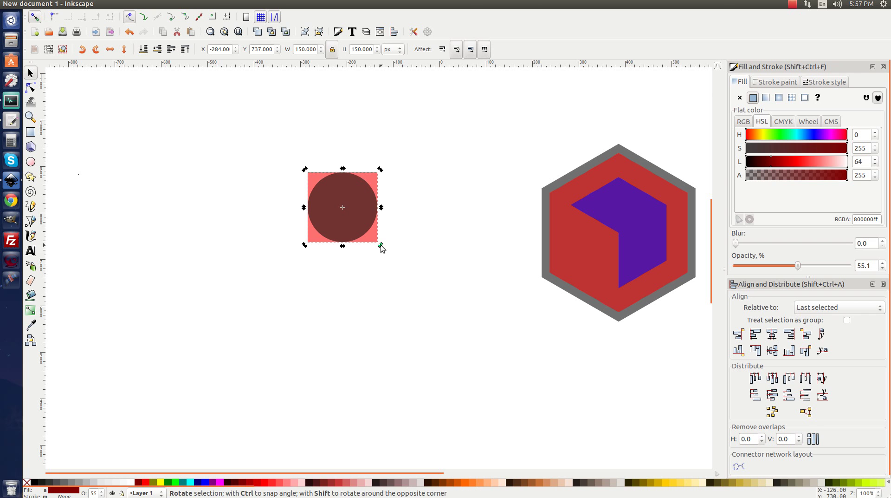
{"action": "key", "text": "ctrl"}
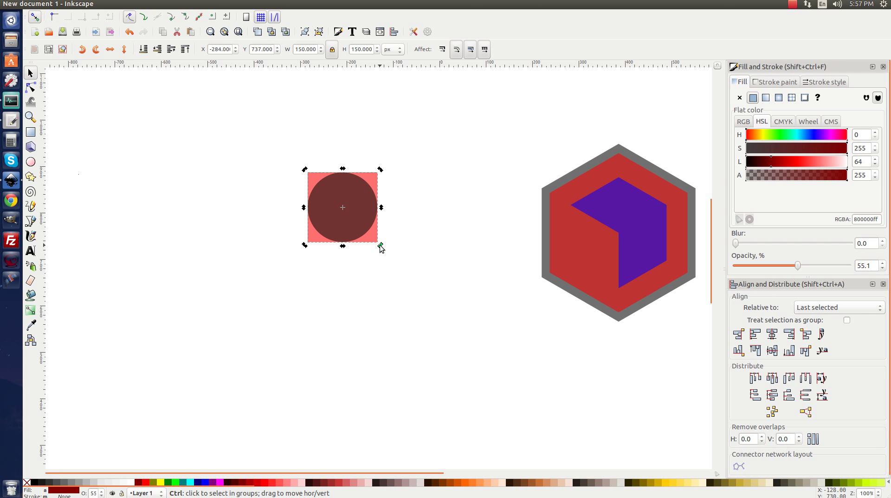
{"action": "left_click_drag", "start_coordinate": [380, 246], "coordinate": [387, 205]}
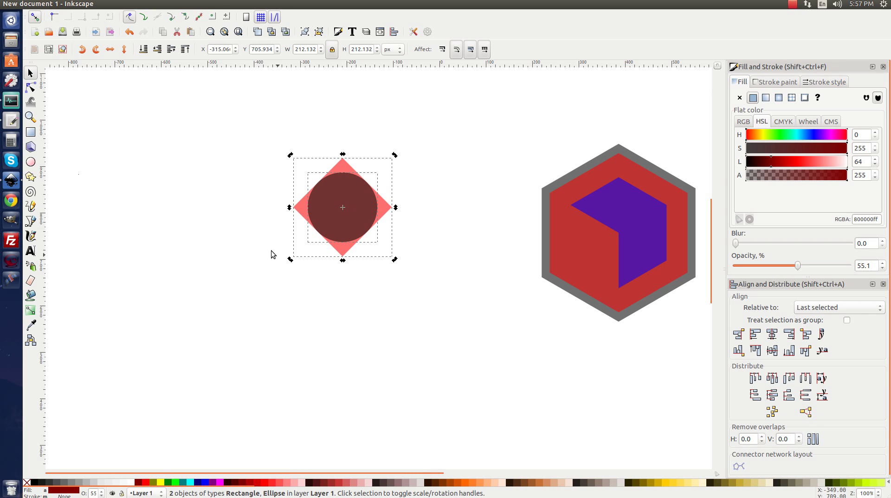
Duplicate the black circle in place over the rotated square.
{"action": "left_click", "coordinate": [63, 50]}
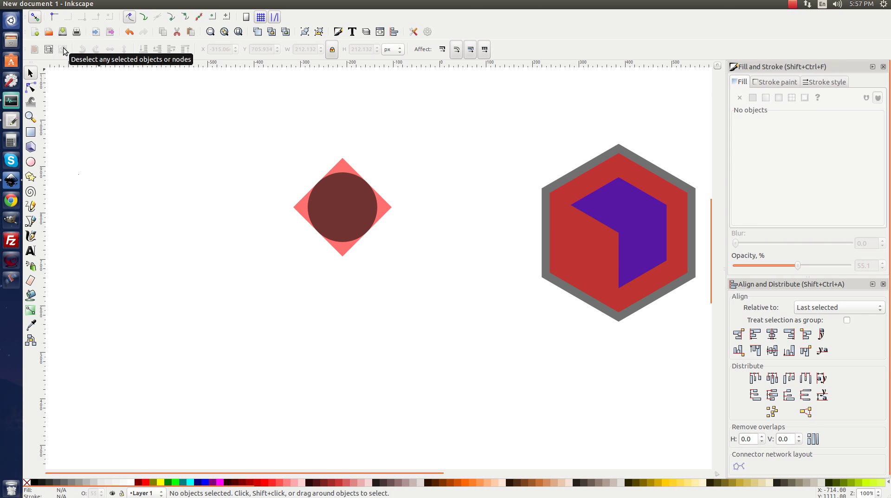
{"action": "left_click", "coordinate": [352, 192]}
{"action": "right_click", "coordinate": [352, 192]}
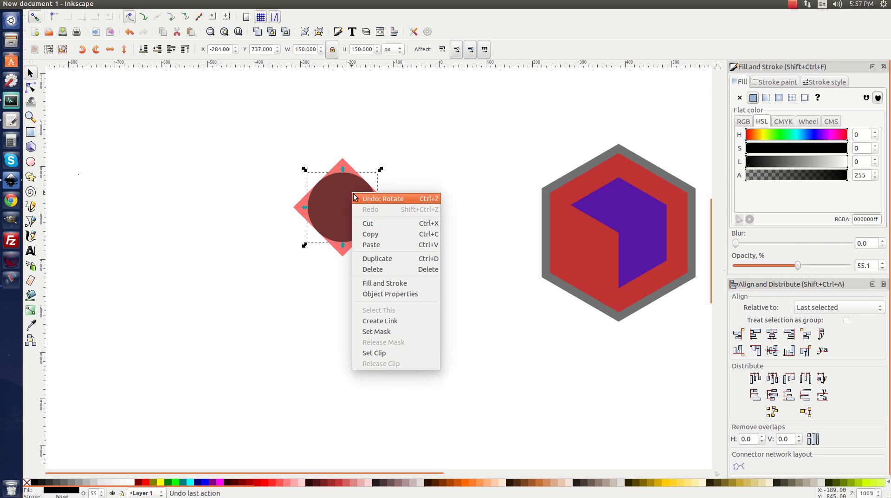
{"action": "left_click", "coordinate": [374, 257]}
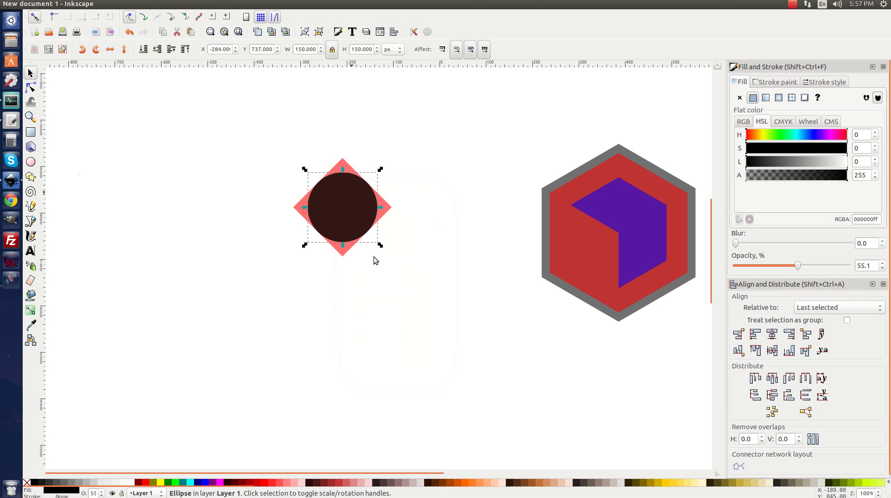
Subtract the circle copy from the rotated red square and break the remaining corners apart into separate paths.
{"action": "left_click", "coordinate": [393, 208], "text": "shift"}
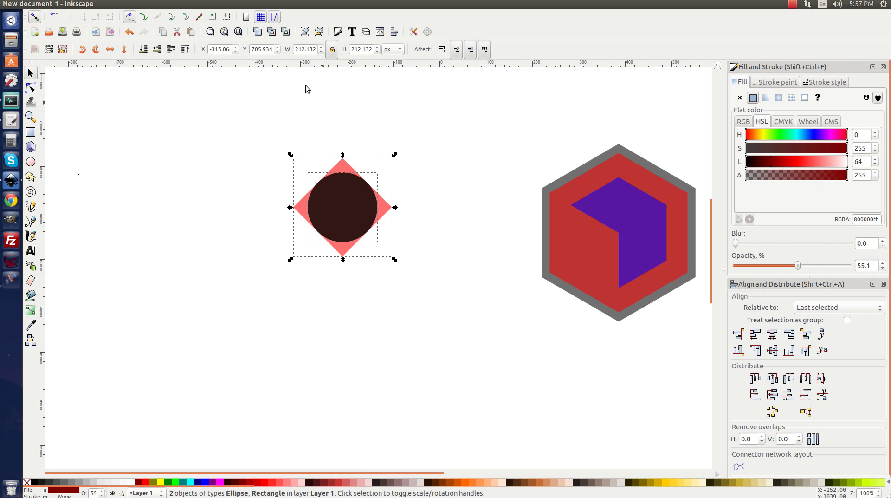
{"action": "left_click", "coordinate": [144, 4]}
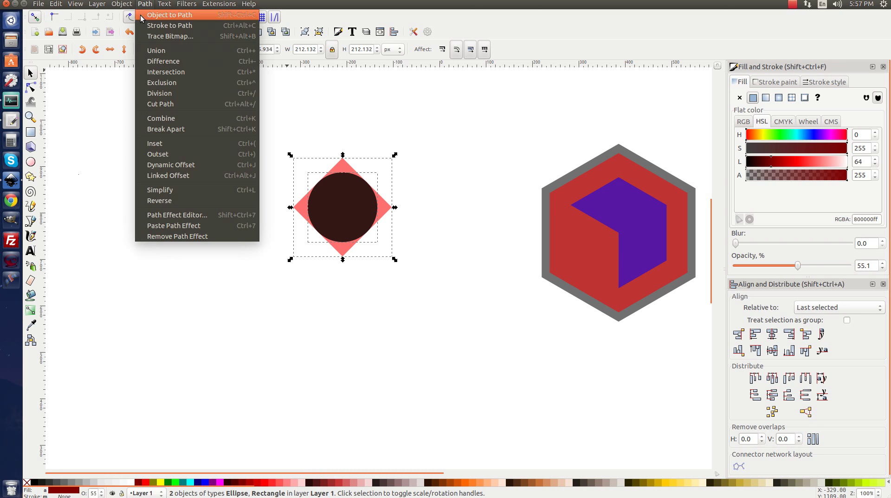
{"action": "left_click", "coordinate": [154, 59]}
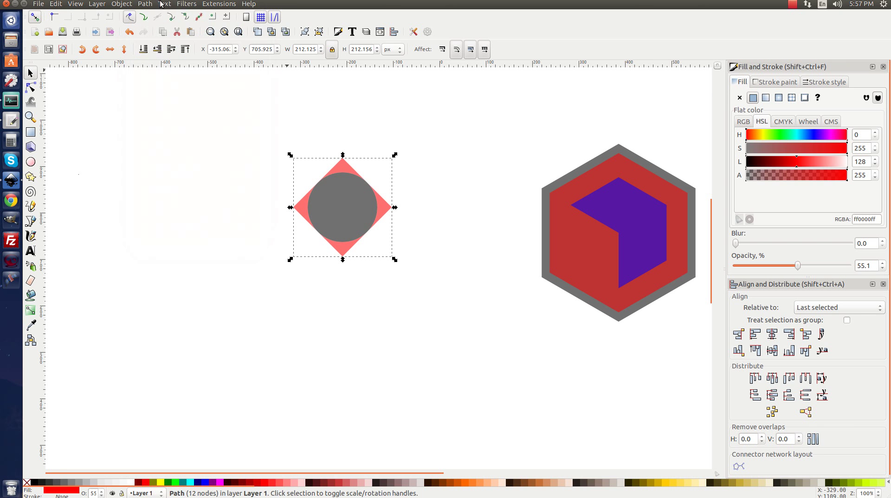
{"action": "left_click", "coordinate": [145, 5]}
{"action": "left_click", "coordinate": [169, 129]}
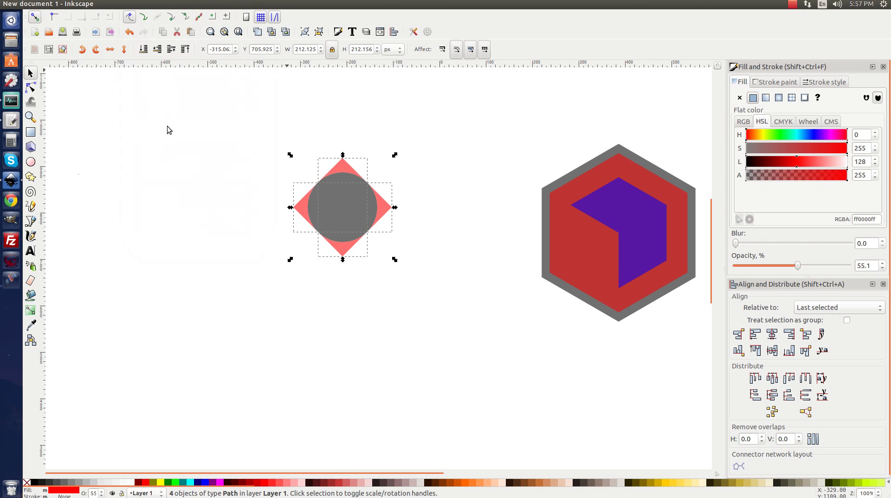
Delete the left, upper and right red corner pieces around the circle, keeping only the lower one.
{"action": "left_click", "coordinate": [62, 49]}
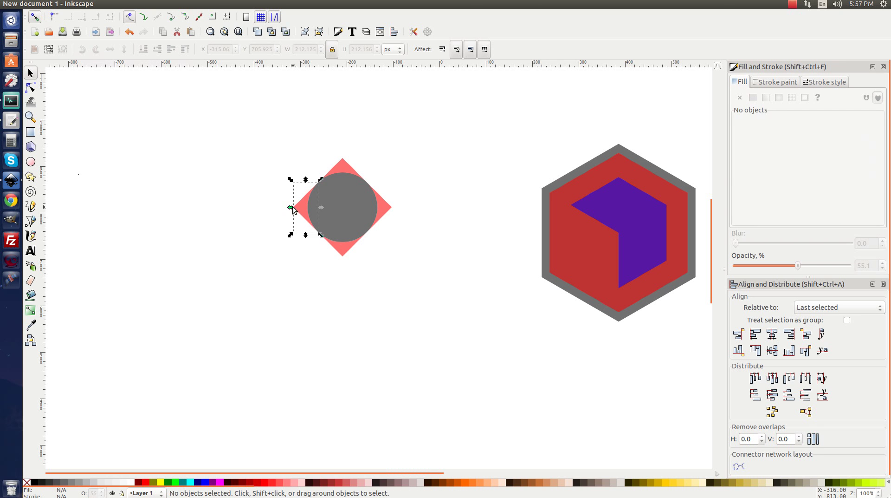
{"action": "left_click", "coordinate": [292, 210]}
{"action": "key", "text": "Tab"}
{"action": "key", "text": "Tab"}
{"action": "left_click", "coordinate": [297, 207]}
{"action": "key", "text": "Delete"}
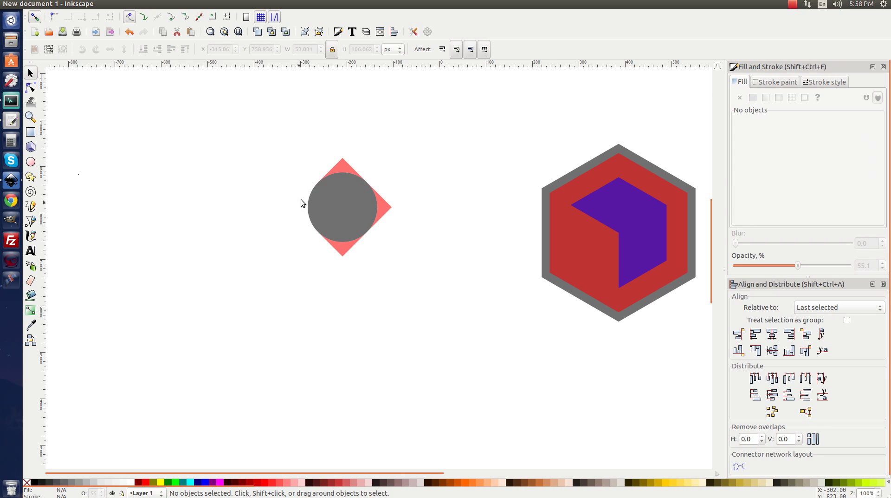
{"action": "left_click", "coordinate": [344, 162]}
{"action": "key", "text": "Delete"}
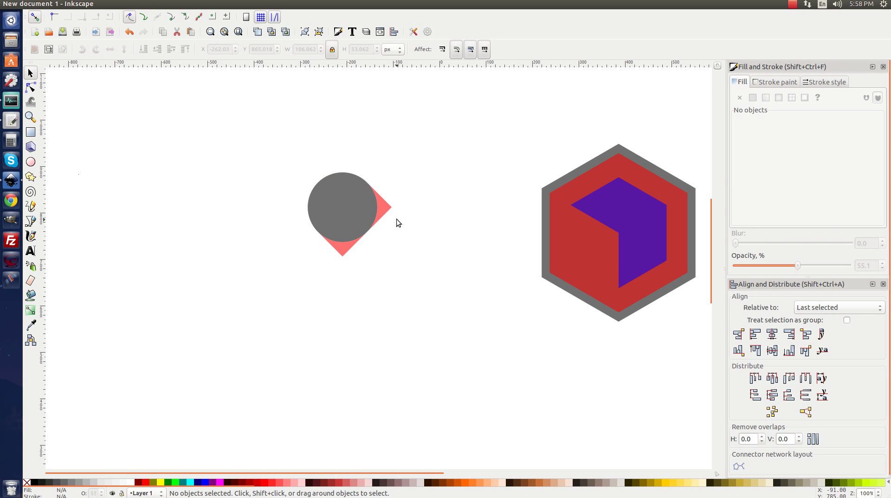
{"action": "left_click", "coordinate": [388, 207]}
{"action": "right_click", "coordinate": [388, 207]}
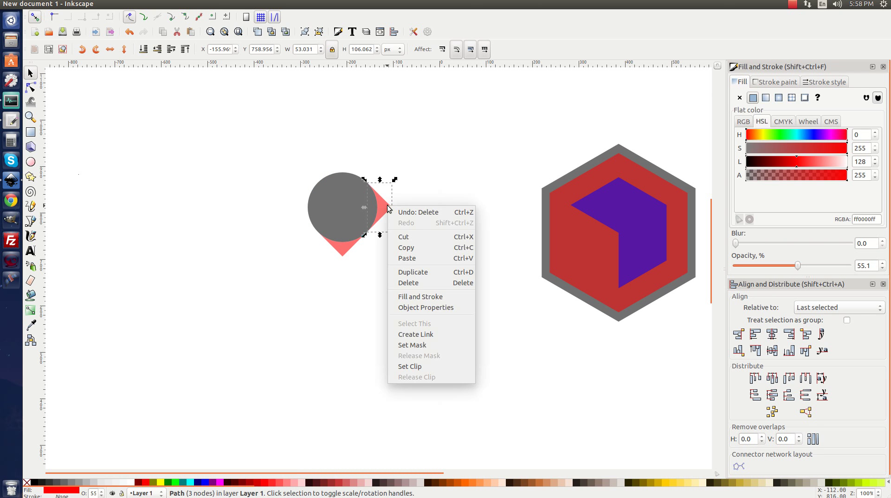
{"action": "left_click", "coordinate": [412, 284]}
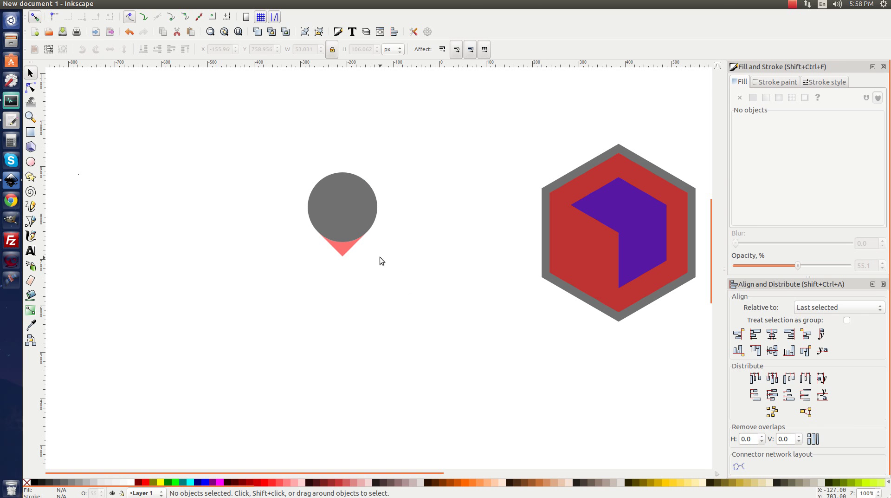
Duplicate the circle and shrink the copy about its centre to 50 px in diameter.
{"action": "left_click", "coordinate": [337, 185]}
{"action": "right_click", "coordinate": [337, 185]}
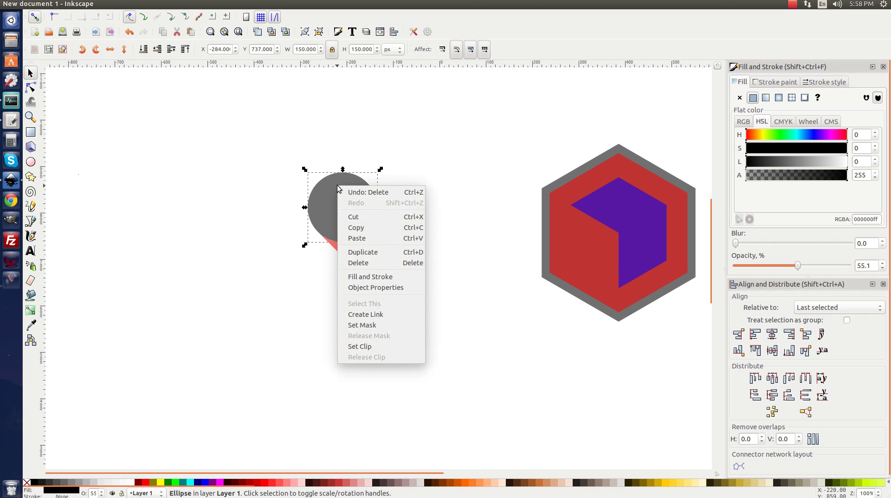
{"action": "left_click", "coordinate": [363, 251]}
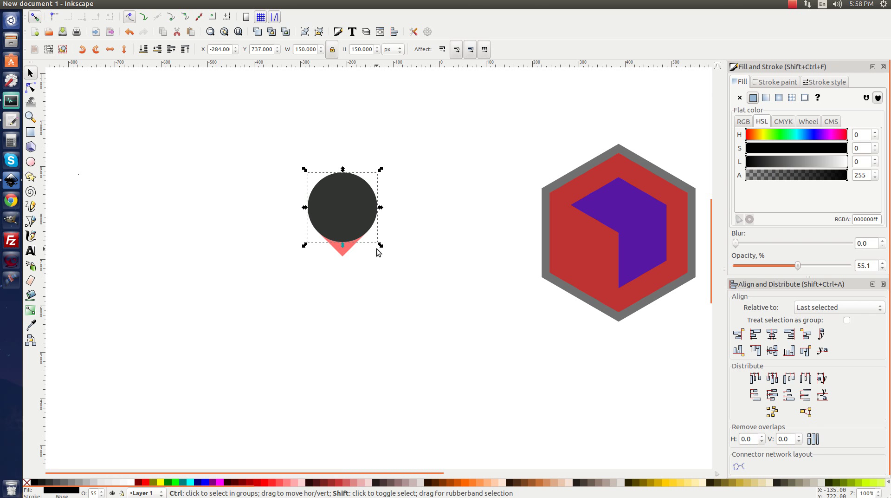
{"action": "left_click_drag", "start_coordinate": [381, 246], "coordinate": [358, 226]}
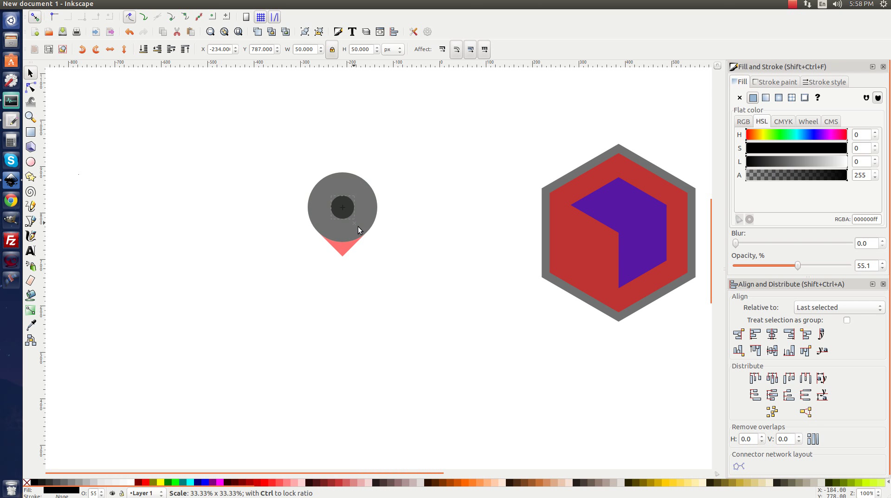
Unite the lower red corner piece with the large circle into one pin shape.
{"action": "left_click", "coordinate": [348, 255]}
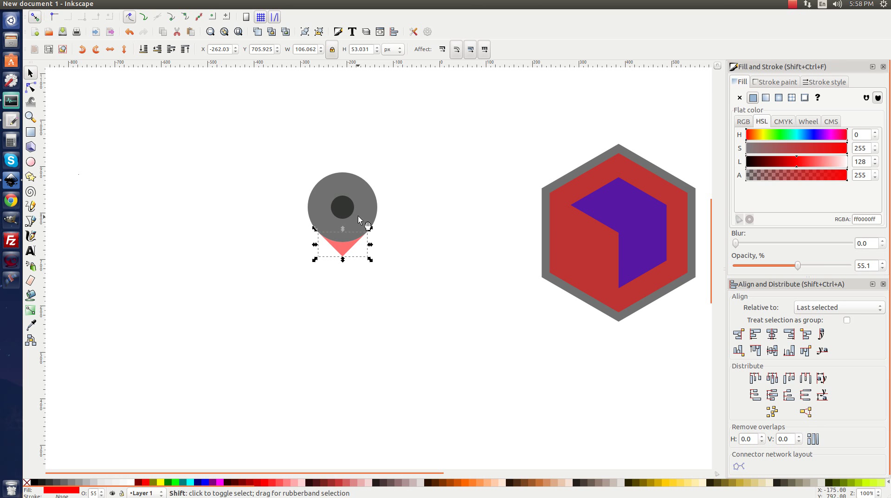
{"action": "left_click", "coordinate": [372, 196], "text": "shift"}
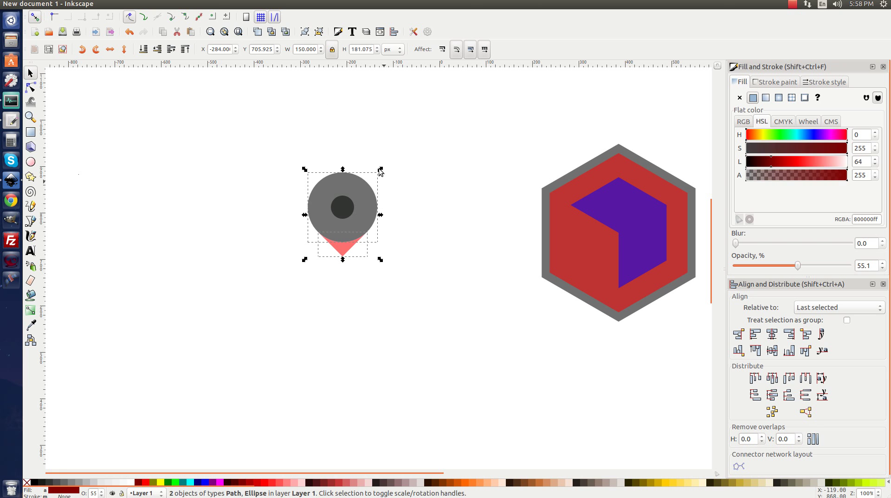
{"action": "left_click", "coordinate": [147, 5]}
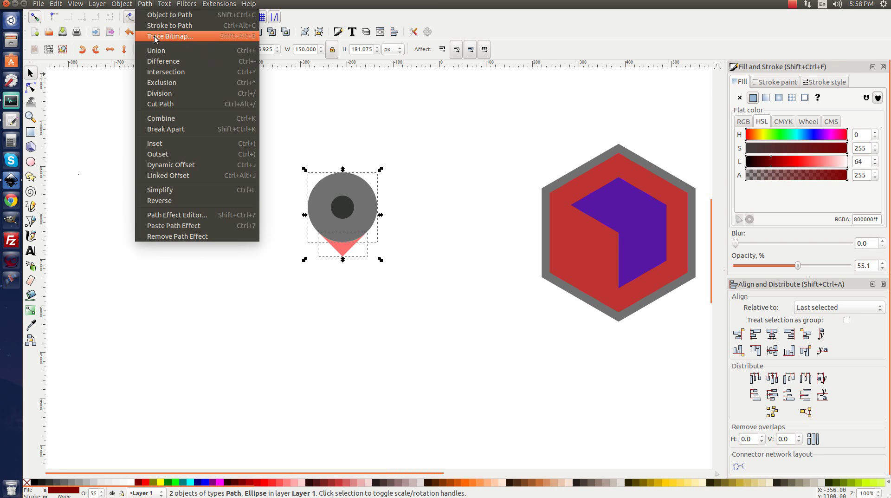
{"action": "left_click", "coordinate": [158, 54]}
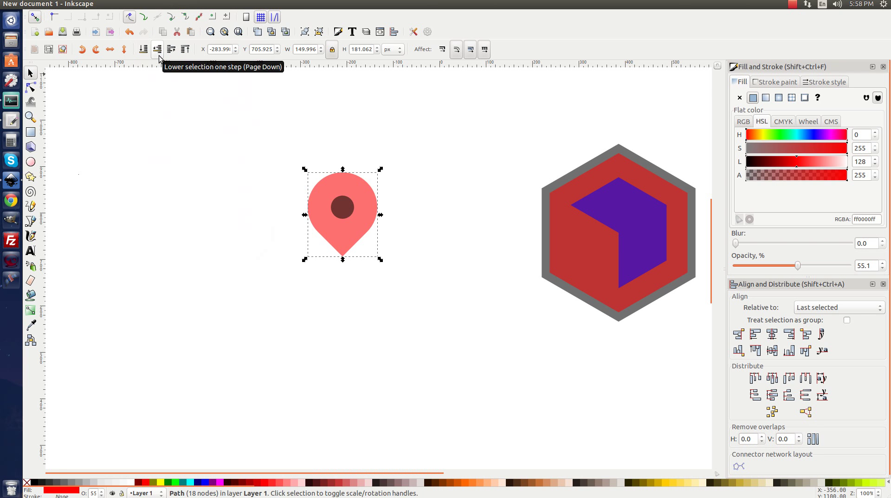
Duplicate the red pin shape, fill the copy black and lower it behind the red one.
{"action": "right_click", "coordinate": [360, 195]}
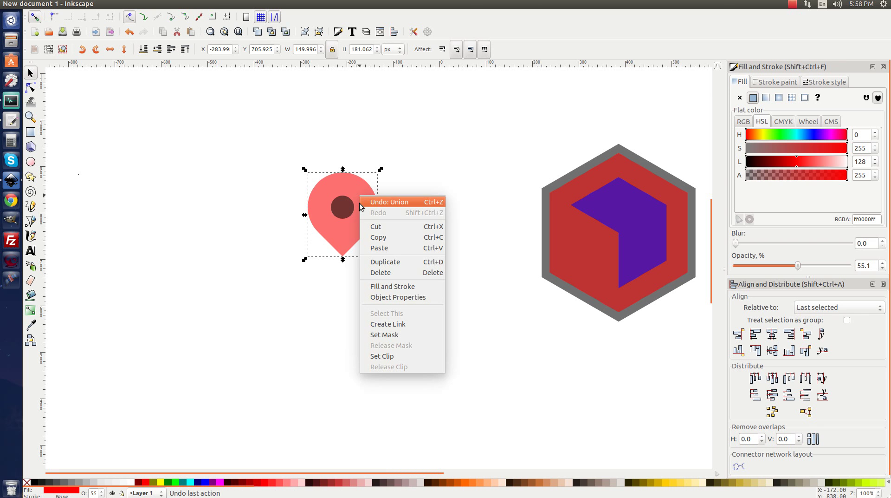
{"action": "left_click", "coordinate": [391, 263]}
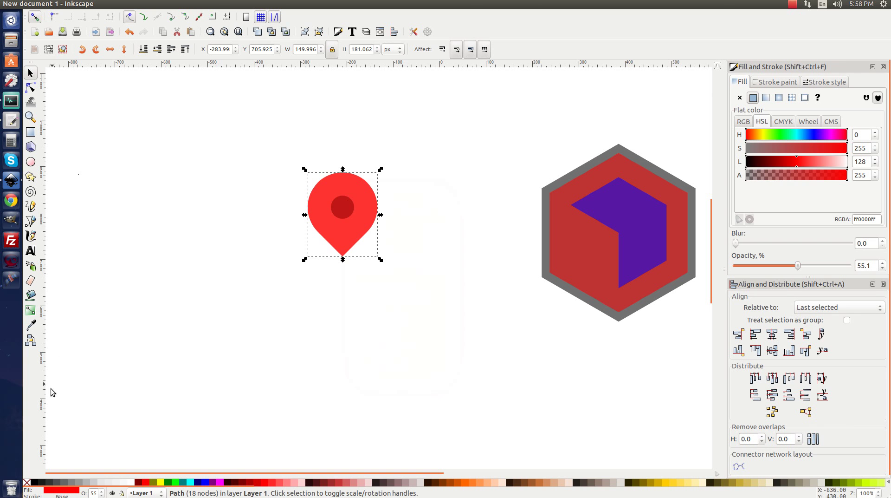
{"action": "left_click", "coordinate": [36, 481]}
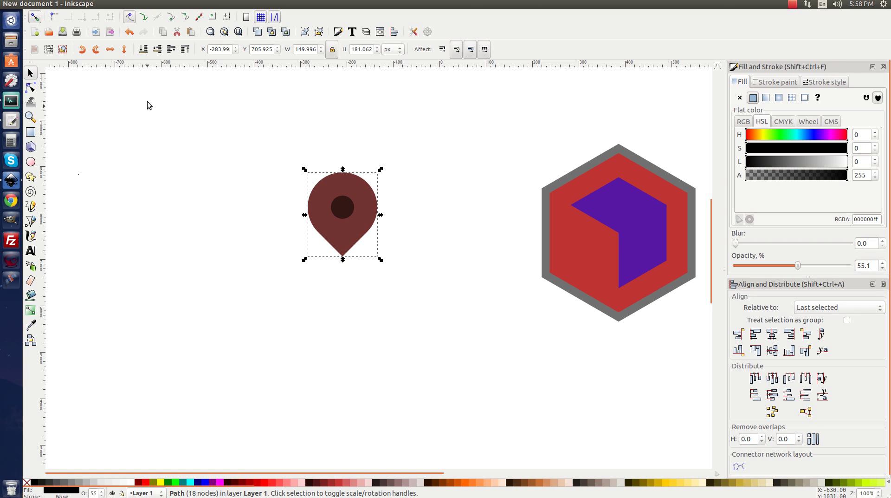
{"action": "left_click", "coordinate": [158, 49]}
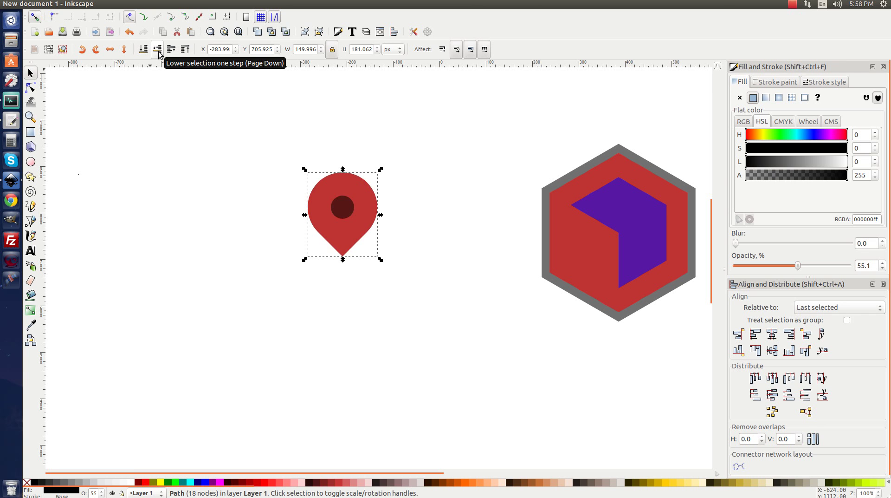
Give the black pin copy a flat-colour stroke 20 px wide.
{"action": "left_click", "coordinate": [772, 83]}
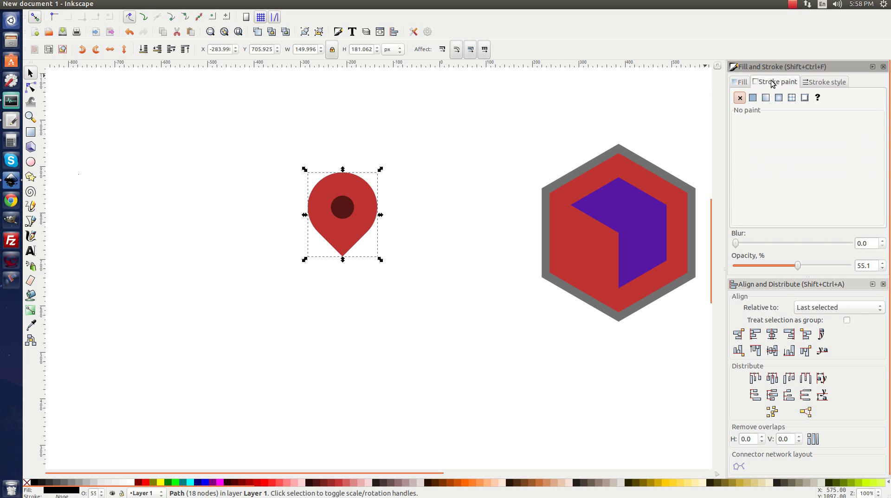
{"action": "left_click", "coordinate": [753, 98]}
{"action": "left_click", "coordinate": [829, 87]}
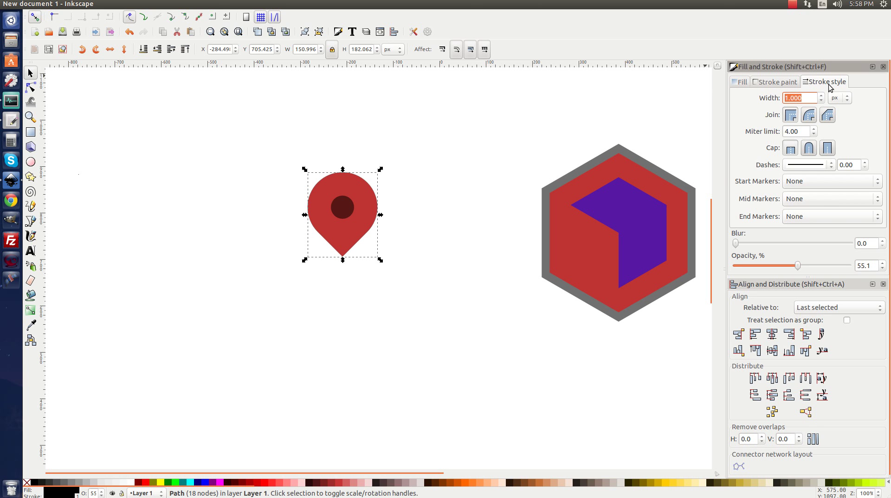
{"action": "type", "text": "15"}
{"action": "key", "text": "Return"}
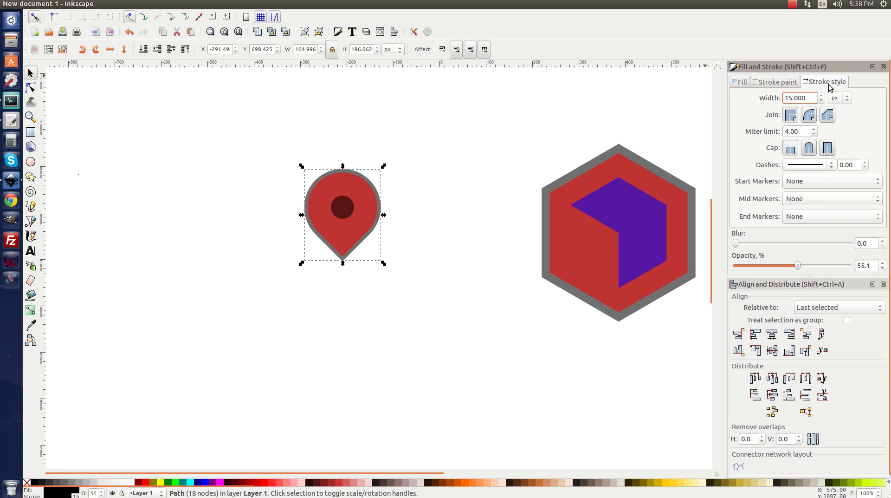
{"action": "left_click_drag", "start_coordinate": [804, 97], "coordinate": [746, 93]}
{"action": "type", "text": "20"}
{"action": "key", "text": "Return"}
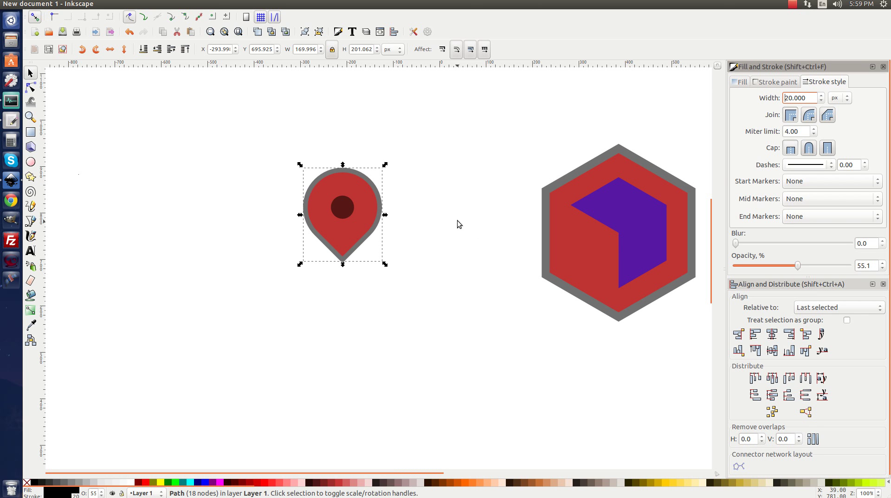
Convert the black pin's stroke to a path, break it apart and unite the pieces into a solid outline shape.
{"action": "left_click", "coordinate": [145, 4]}
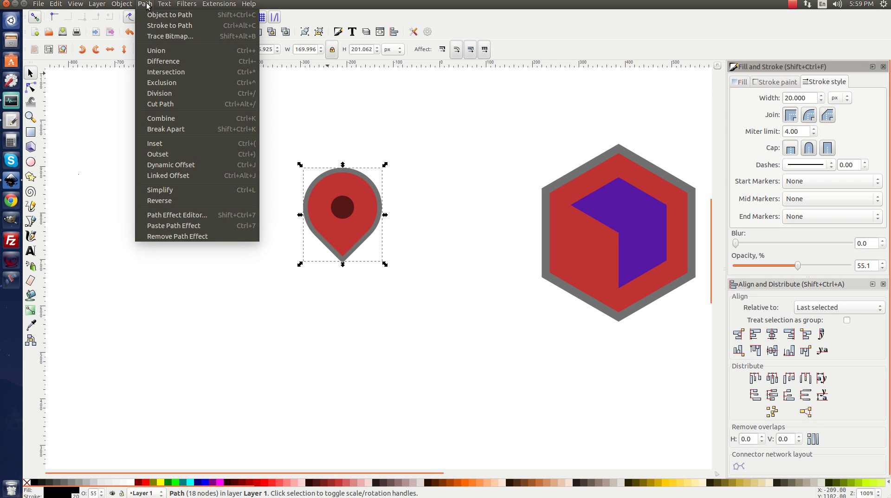
{"action": "left_click", "coordinate": [162, 26]}
{"action": "left_click", "coordinate": [145, 3]}
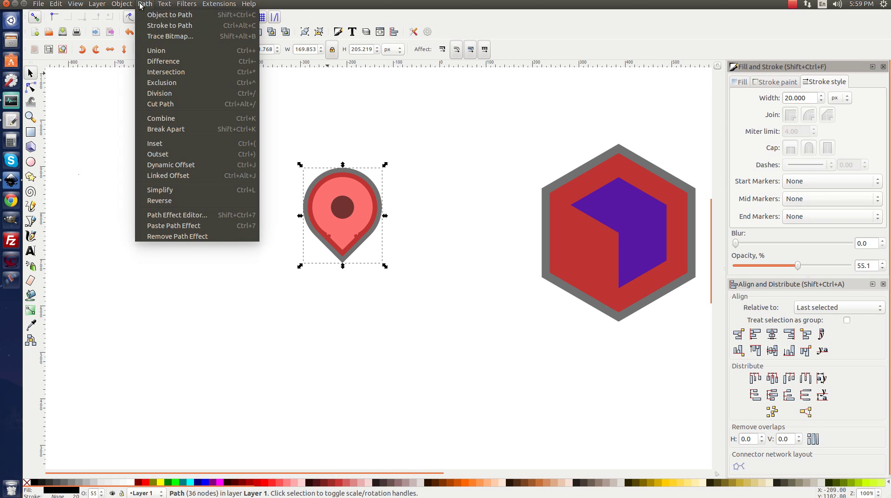
{"action": "left_click", "coordinate": [171, 129]}
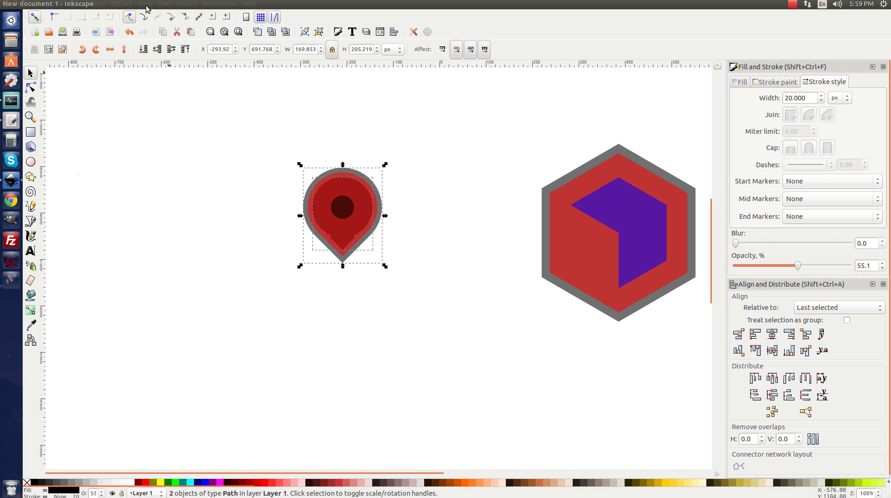
{"action": "left_click", "coordinate": [145, 4]}
{"action": "left_click", "coordinate": [148, 50]}
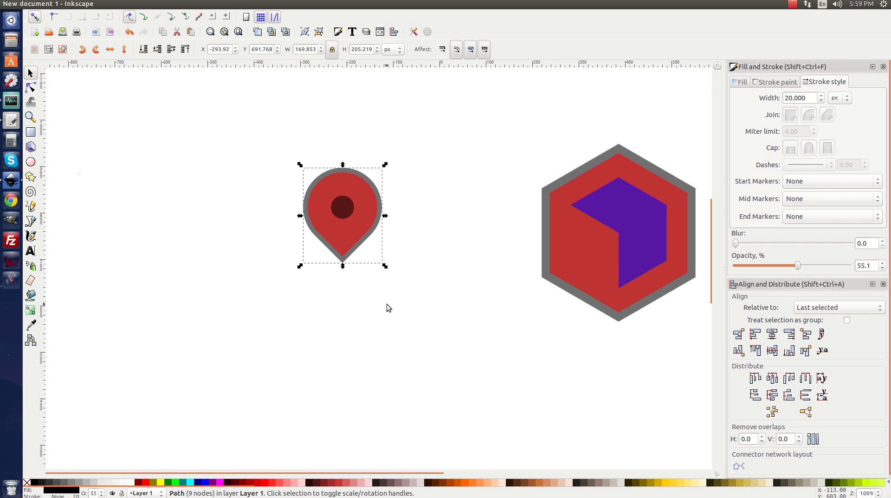
Group the three pin parts and move the group so its tip overlaps the upper part of the hexagonal box.
{"action": "left_click_drag", "start_coordinate": [467, 326], "coordinate": [242, 108]}
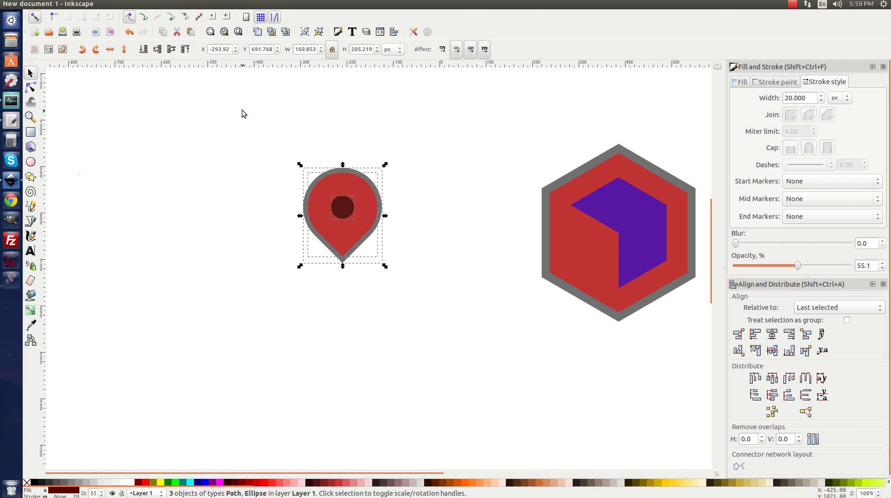
{"action": "left_click", "coordinate": [304, 32]}
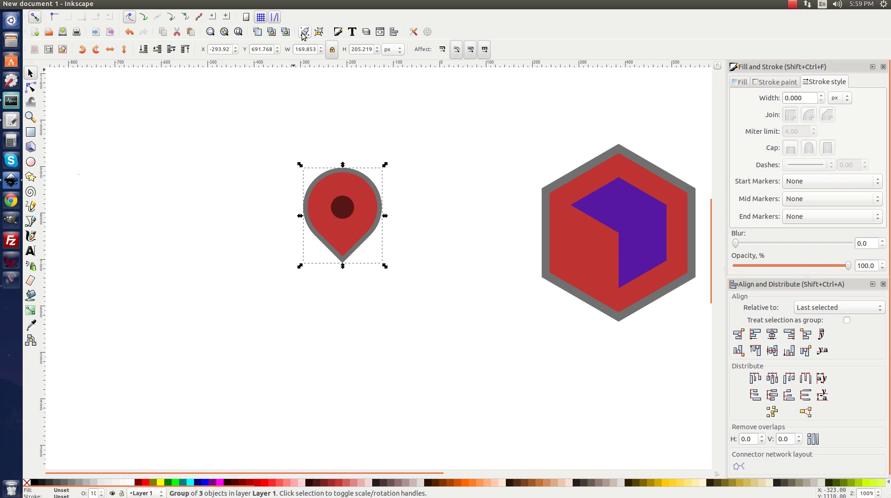
{"action": "left_click_drag", "start_coordinate": [347, 218], "coordinate": [305, 151]}
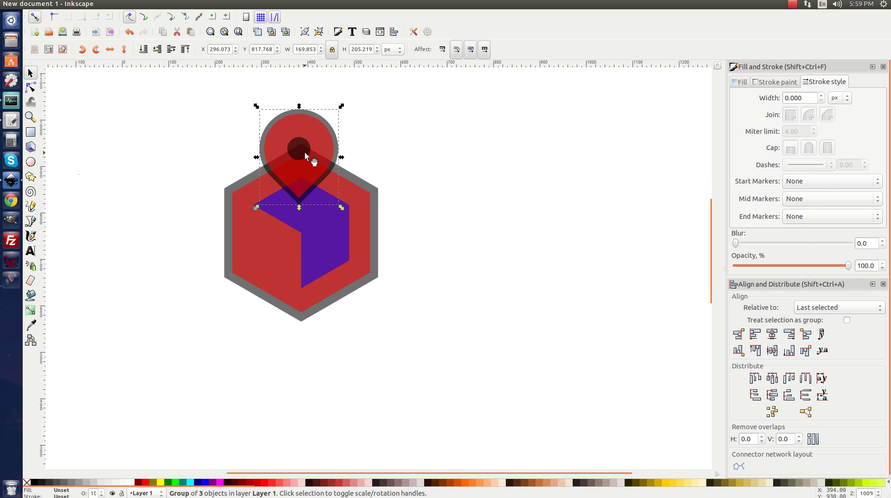
Centre the pin group on the outer hexagon's vertical axis, relative to the last selected object.
{"action": "key", "text": "shift"}
{"action": "left_click", "coordinate": [379, 203], "text": "shift"}
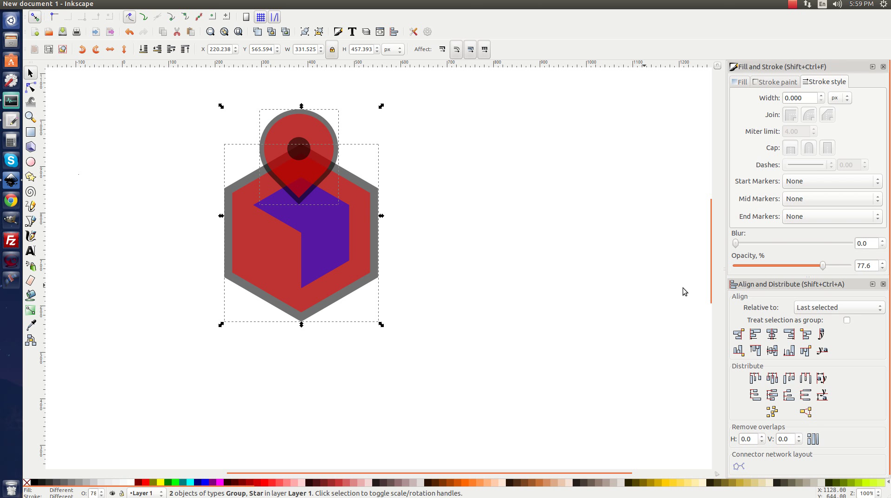
{"action": "left_click", "coordinate": [772, 334]}
{"action": "scroll", "coordinate": [511, 254], "scroll_direction": "up", "scroll_amount": 4}
{"action": "scroll", "coordinate": [510, 255], "scroll_direction": "down", "scroll_amount": 2}
{"action": "left_click", "coordinate": [537, 110]}
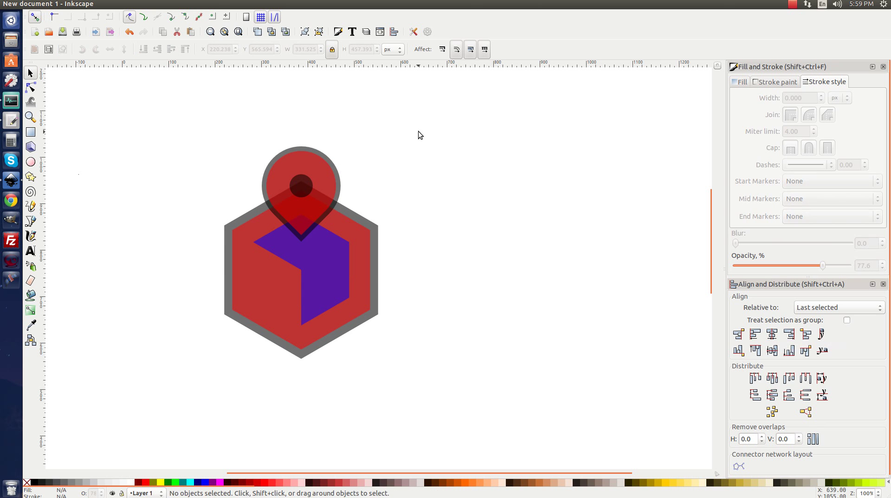
Enlarge the pin group proportionally to about 350 × 423 px and keep its tip over the box's top face.
{"action": "left_click", "coordinate": [293, 186]}
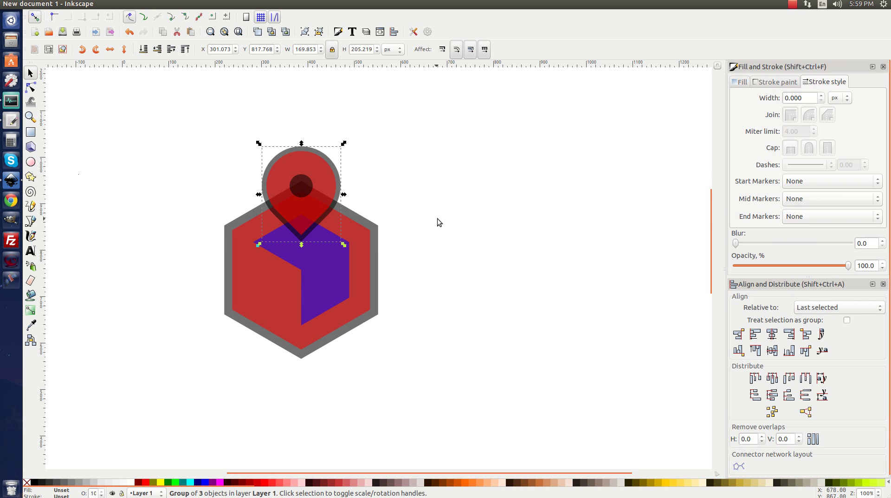
{"action": "scroll", "coordinate": [431, 218], "scroll_direction": "up", "scroll_amount": 2}
{"action": "scroll", "coordinate": [439, 218], "scroll_direction": "down", "scroll_amount": 1}
{"action": "scroll", "coordinate": [459, 191], "scroll_direction": "up", "scroll_amount": 2}
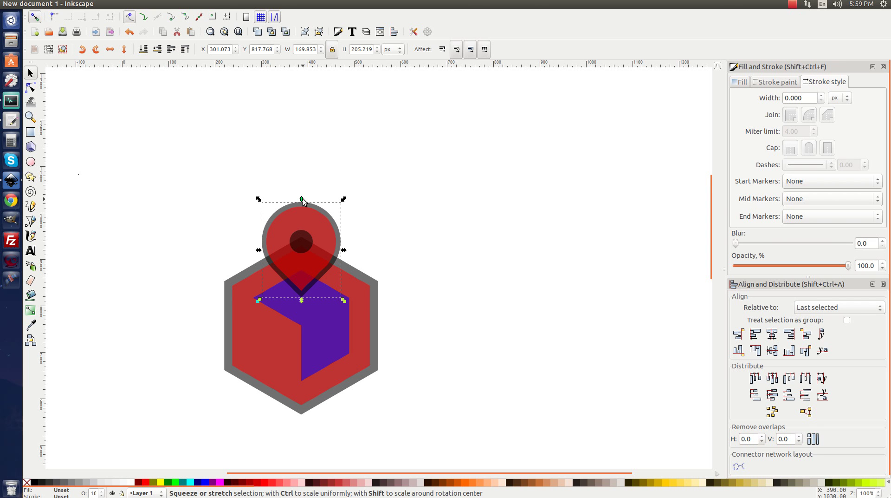
{"action": "left_click_drag", "start_coordinate": [302, 198], "coordinate": [301, 180]}
{"action": "left_click_drag", "start_coordinate": [300, 155], "coordinate": [302, 99]}
{"action": "left_click_drag", "start_coordinate": [313, 158], "coordinate": [313, 160]}
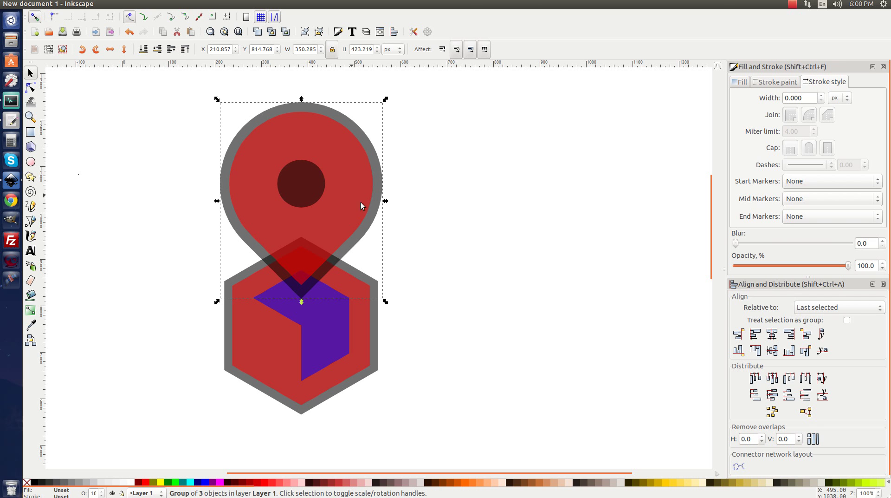
Scale the whole logo down to about 152 × 292 px at a new spot on the canvas and ungroup the pin.
{"action": "left_click", "coordinate": [451, 263]}
{"action": "left_click_drag", "start_coordinate": [479, 447], "coordinate": [155, 71]}
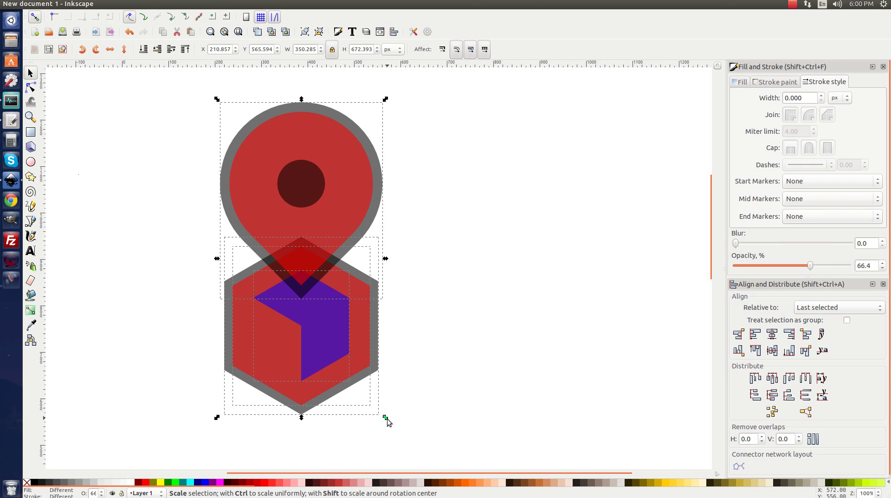
{"action": "left_click_drag", "start_coordinate": [386, 417], "coordinate": [341, 343]}
{"action": "left_click_drag", "start_coordinate": [311, 297], "coordinate": [395, 292]}
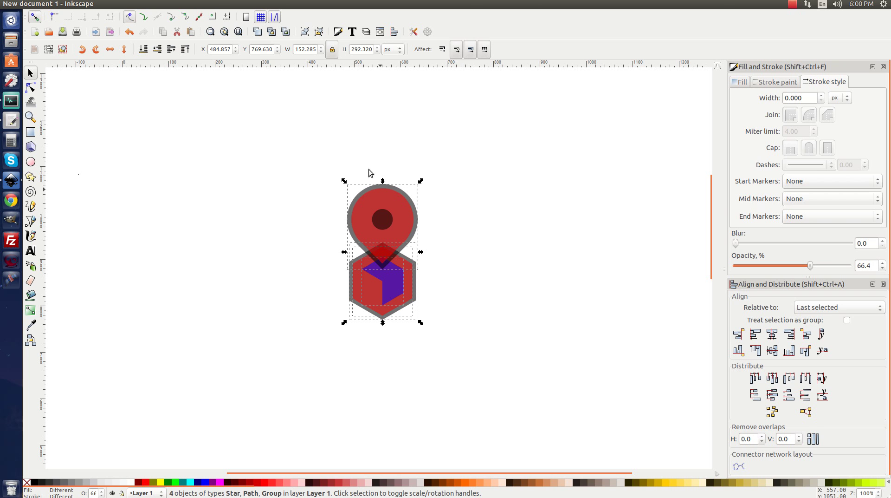
{"action": "left_click", "coordinate": [321, 32]}
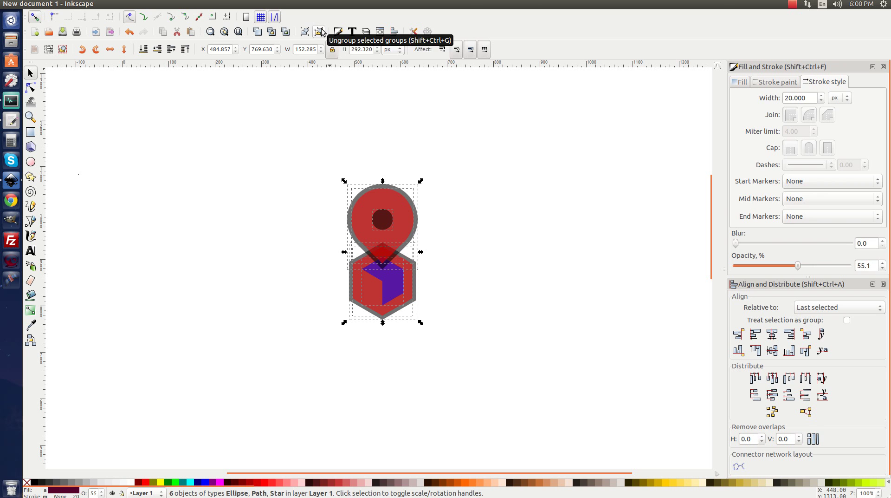
Colour the pin's centre circle white and the pin body muted red, both at 100% opacity.
{"action": "left_click", "coordinate": [487, 241]}
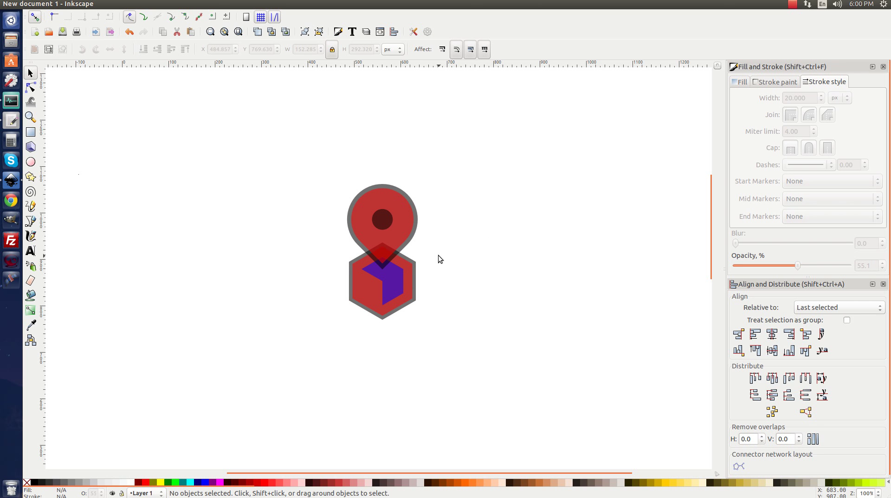
{"action": "left_click", "coordinate": [383, 216]}
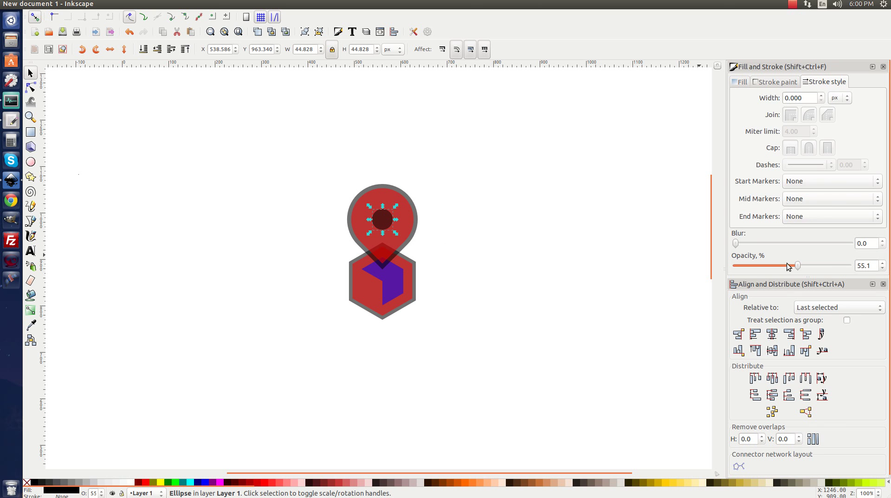
{"action": "left_click_drag", "start_coordinate": [798, 265], "coordinate": [879, 265]}
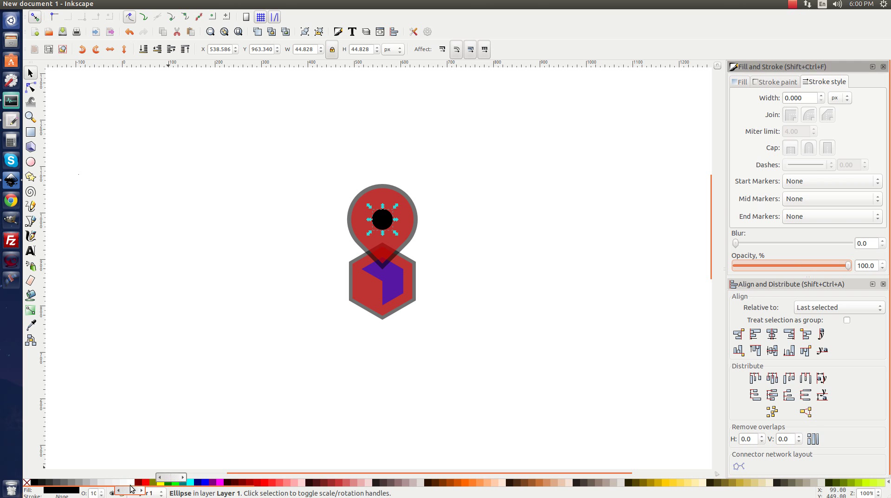
{"action": "left_click", "coordinate": [132, 483]}
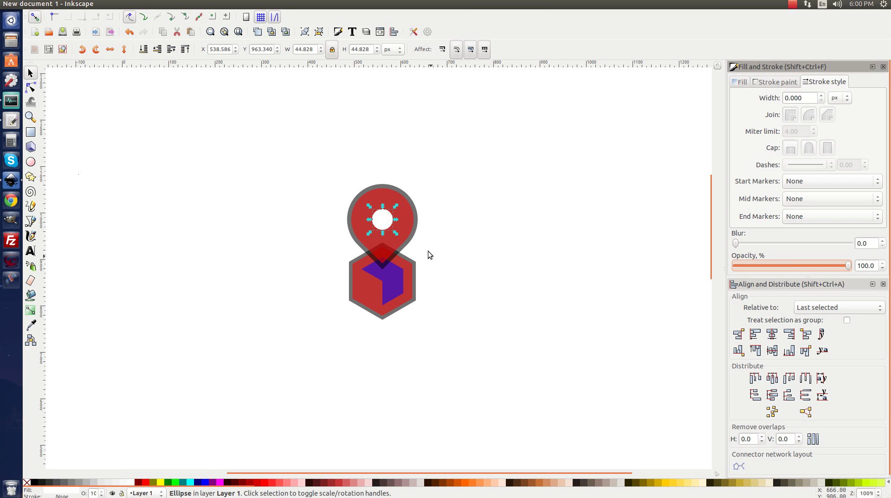
{"action": "left_click", "coordinate": [405, 212]}
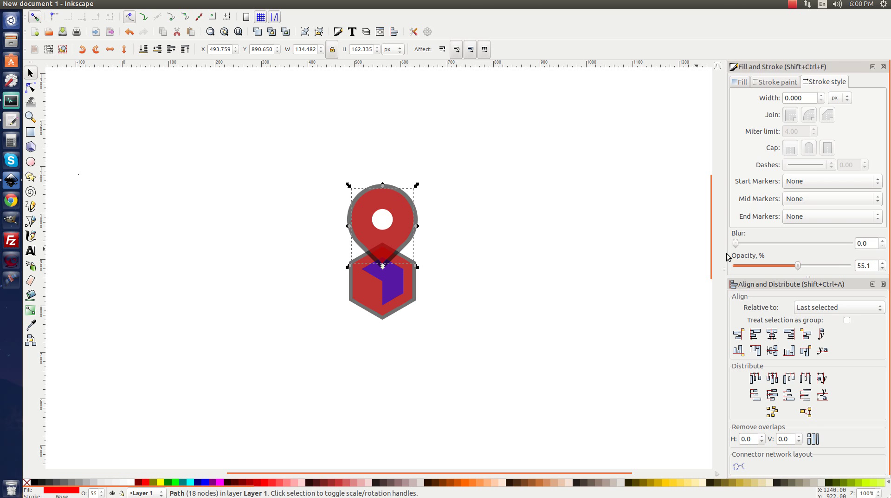
{"action": "left_click_drag", "start_coordinate": [799, 266], "coordinate": [884, 265]}
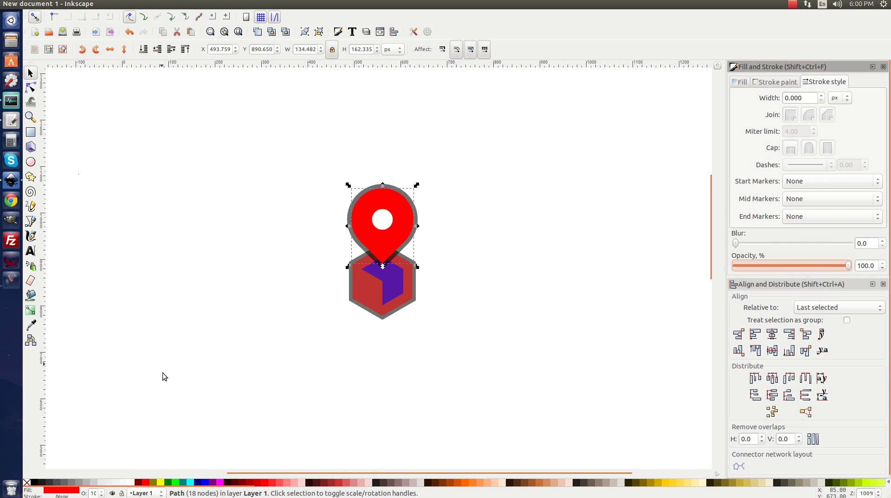
{"action": "left_click", "coordinate": [337, 483]}
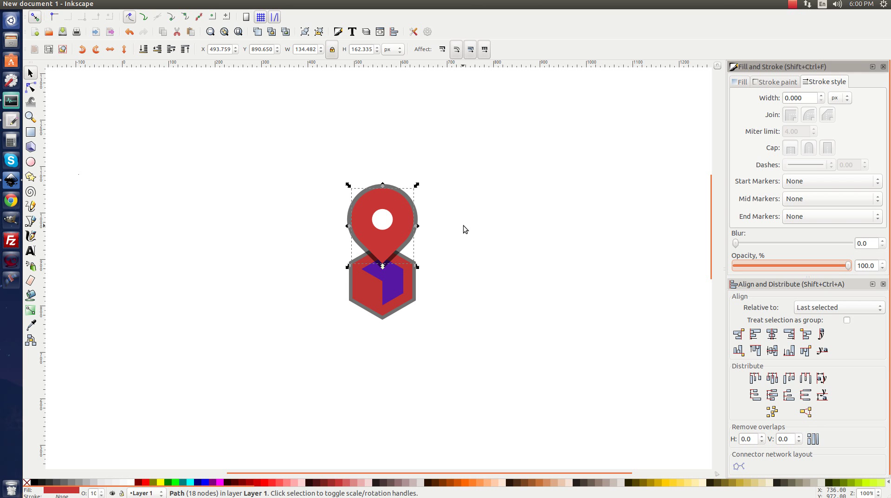
Make the pin's outline shape and the inner box-face shape white, both at 100% opacity.
{"action": "left_click", "coordinate": [419, 214]}
{"action": "left_click", "coordinate": [420, 220]}
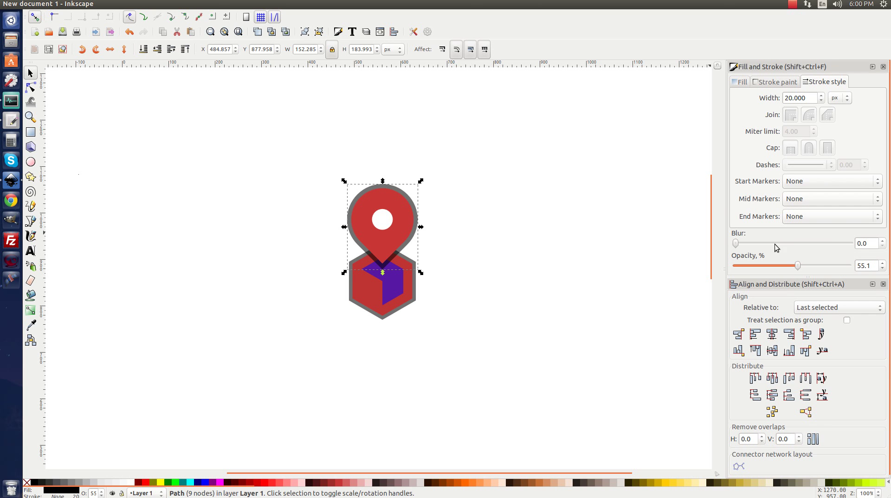
{"action": "left_click_drag", "start_coordinate": [798, 265], "coordinate": [890, 270]}
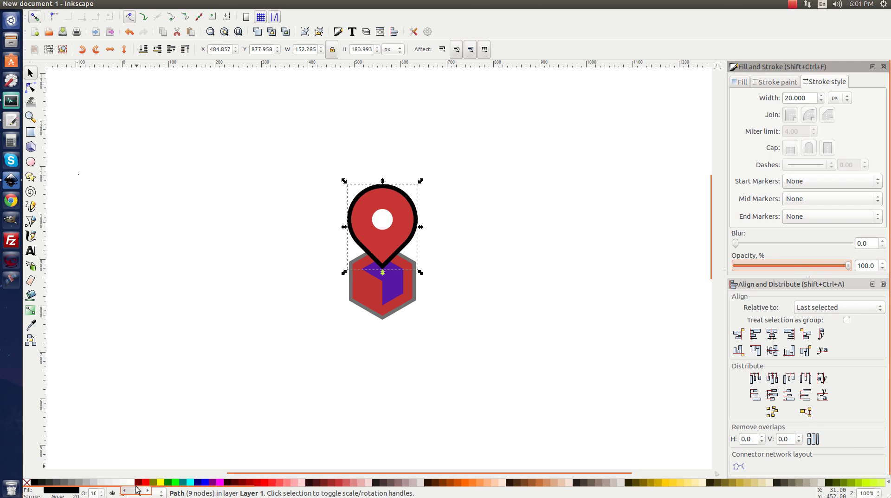
{"action": "left_click", "coordinate": [132, 483]}
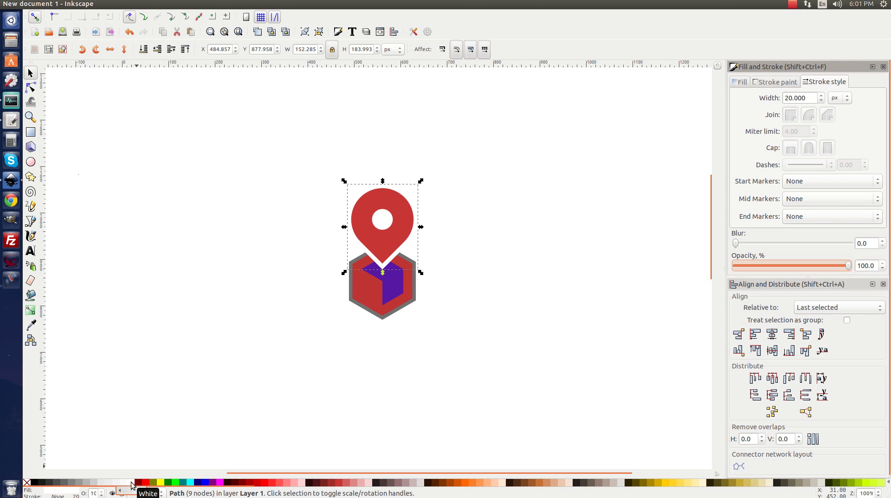
{"action": "left_click", "coordinate": [386, 283]}
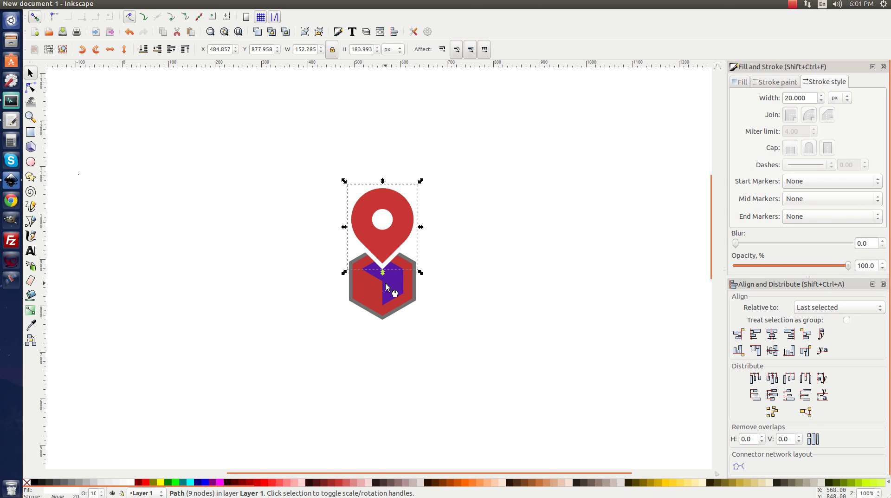
{"action": "left_click_drag", "start_coordinate": [795, 265], "coordinate": [852, 265]}
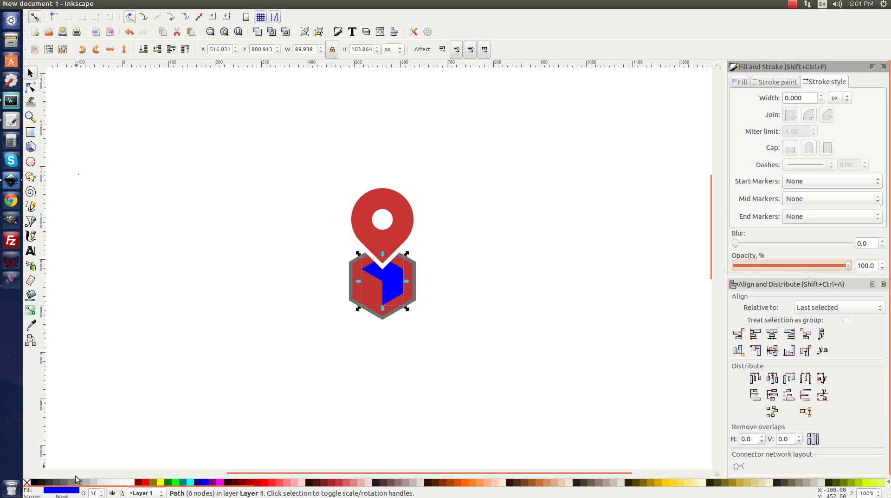
{"action": "left_click", "coordinate": [132, 483]}
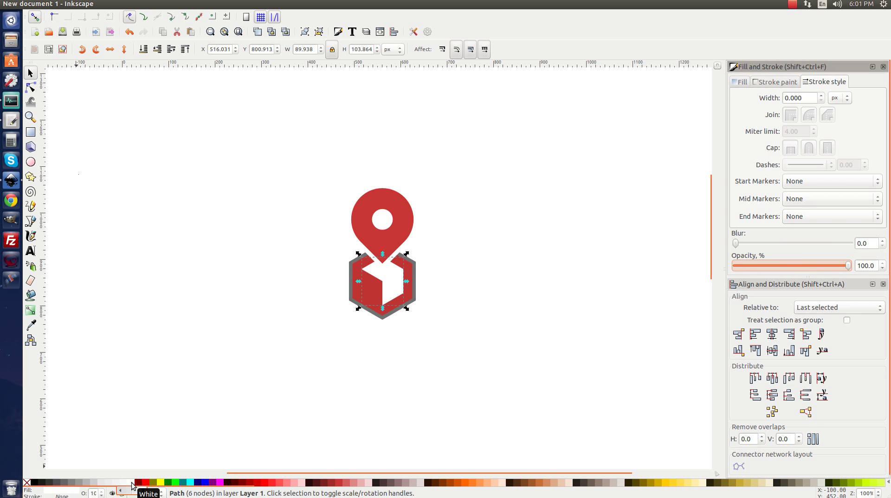
Fill the inner hexagon with medium blue and the outer hexagon with white, both at 100% opacity.
{"action": "left_click", "coordinate": [358, 287]}
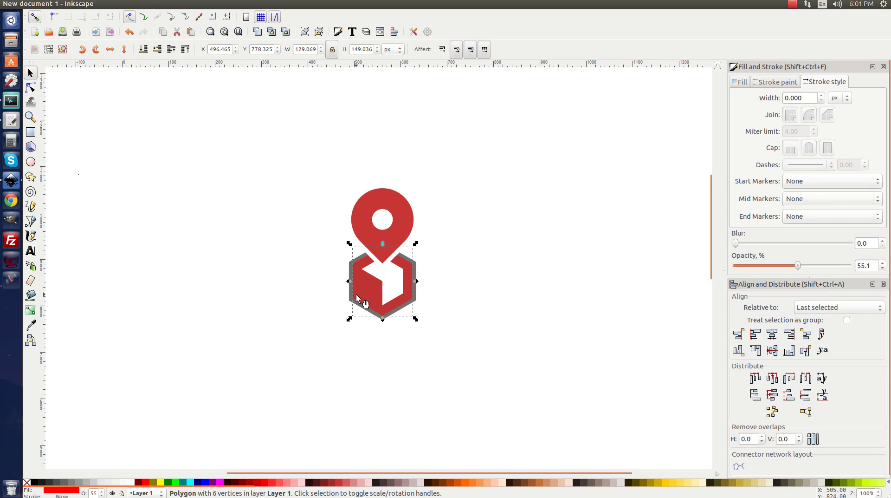
{"action": "left_click_drag", "start_coordinate": [800, 267], "coordinate": [853, 266]}
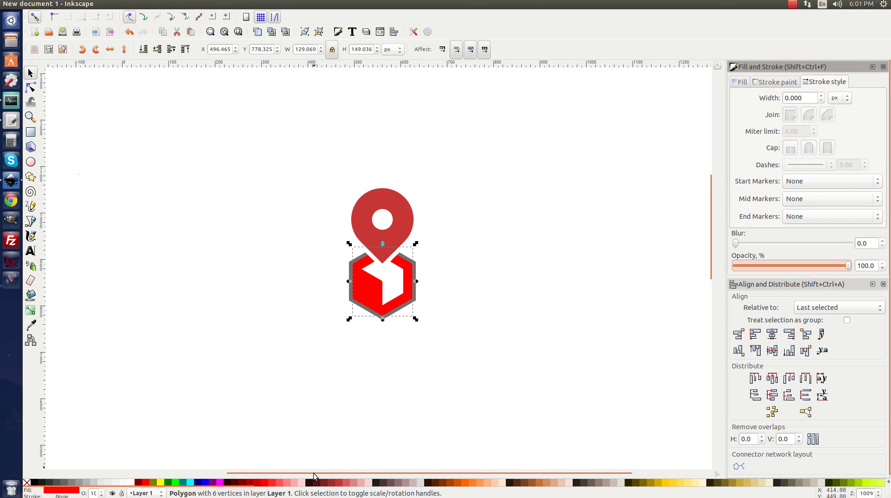
{"action": "left_click_drag", "start_coordinate": [321, 490], "coordinate": [729, 493]}
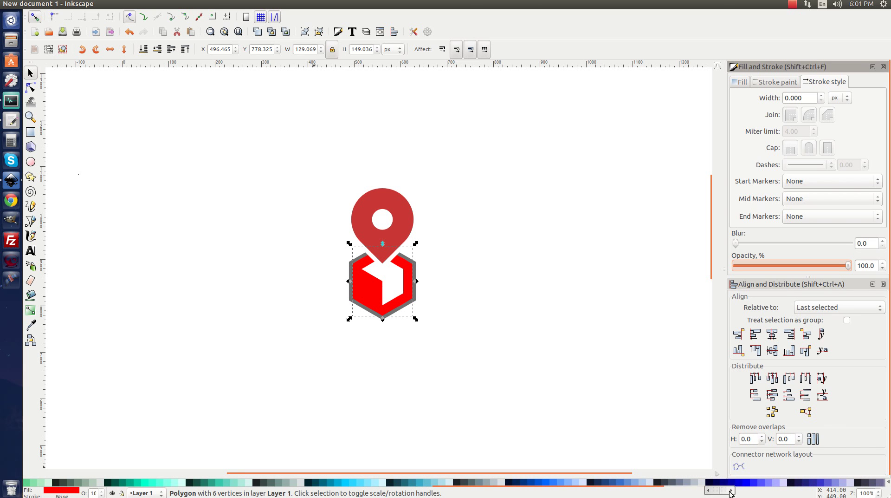
{"action": "left_click", "coordinate": [613, 483]}
{"action": "left_click", "coordinate": [418, 270]}
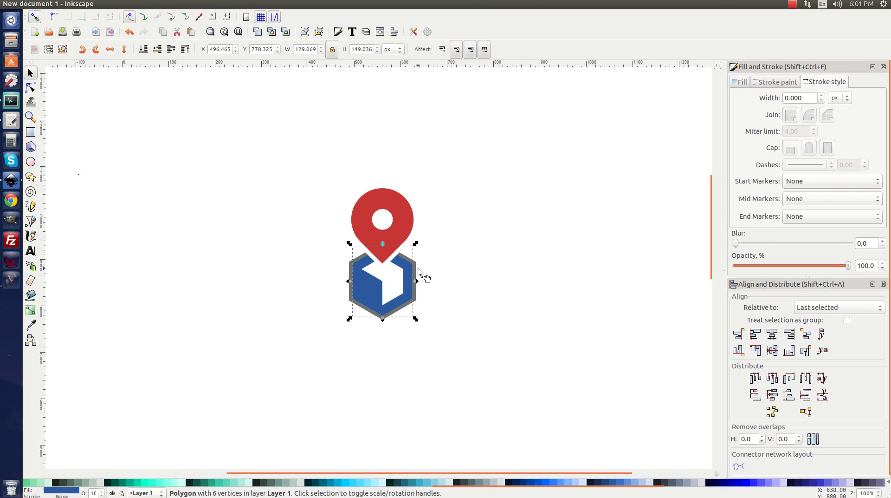
{"action": "left_click_drag", "start_coordinate": [797, 263], "coordinate": [854, 265]}
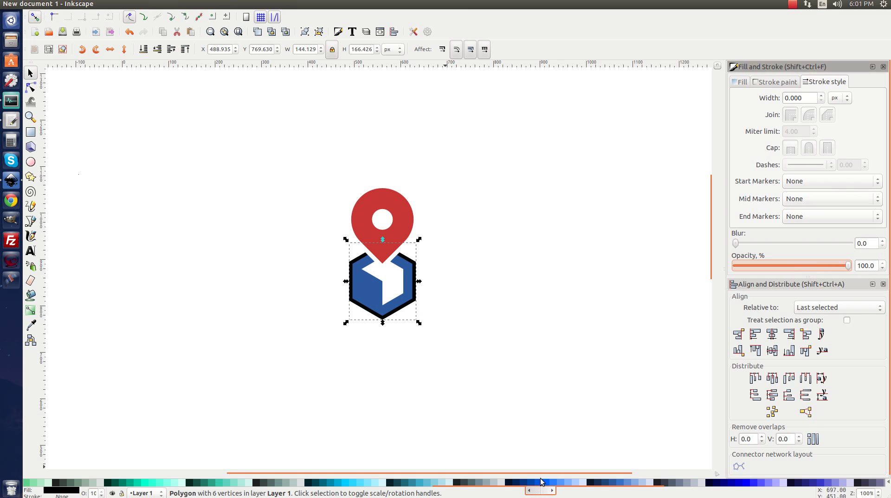
{"action": "left_click_drag", "start_coordinate": [547, 492], "coordinate": [90, 495]}
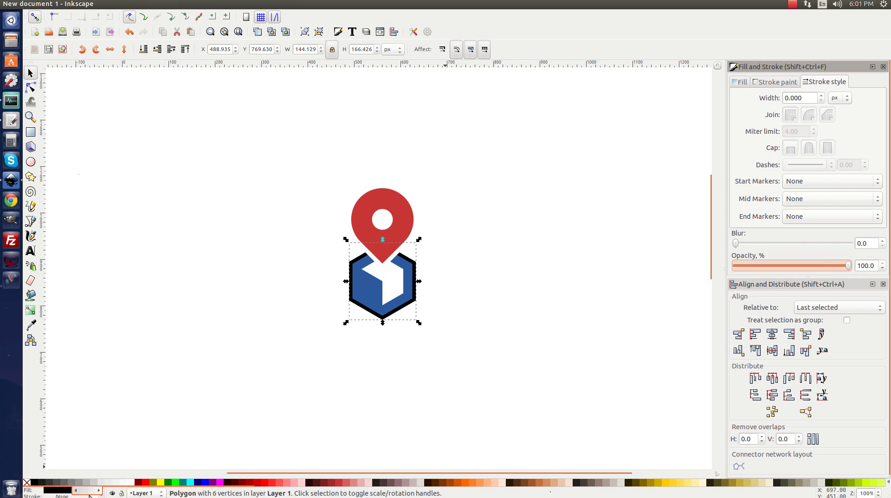
{"action": "left_click", "coordinate": [132, 482]}
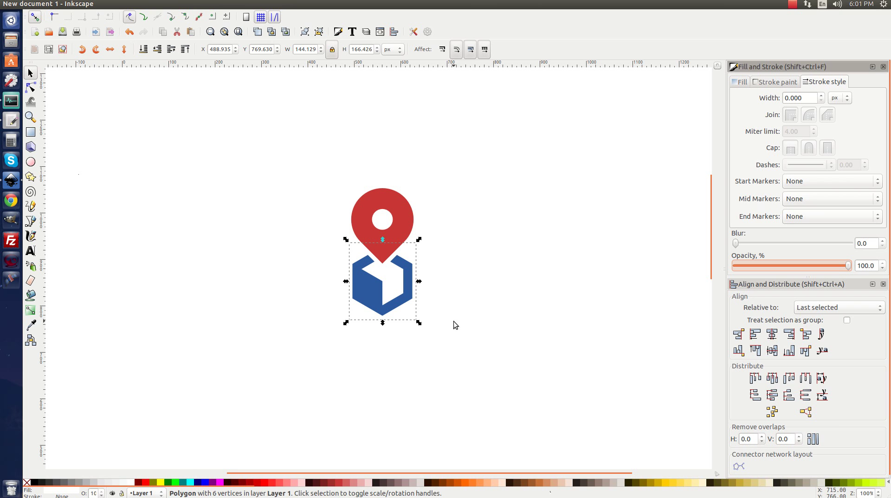
Group the logo's six shapes and unite an ungrouped duplicate of them into a single silhouette.
{"action": "left_click_drag", "start_coordinate": [554, 385], "coordinate": [258, 106]}
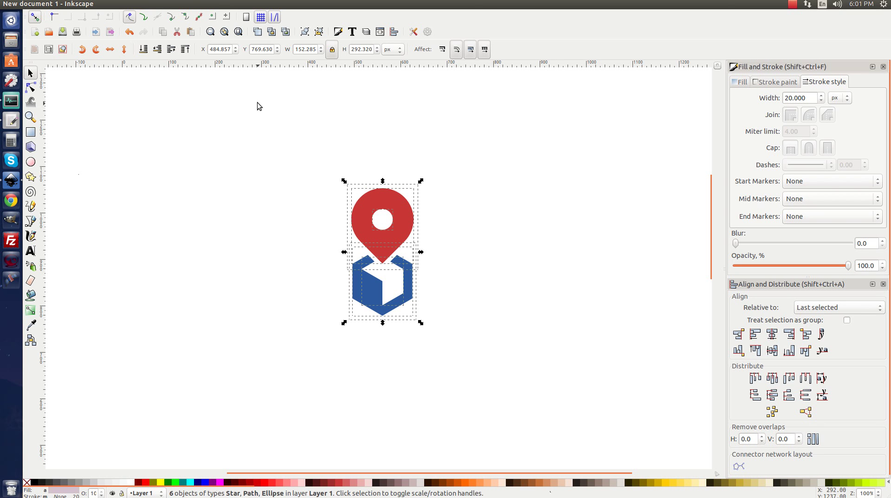
{"action": "left_click", "coordinate": [305, 32]}
{"action": "right_click", "coordinate": [364, 203]}
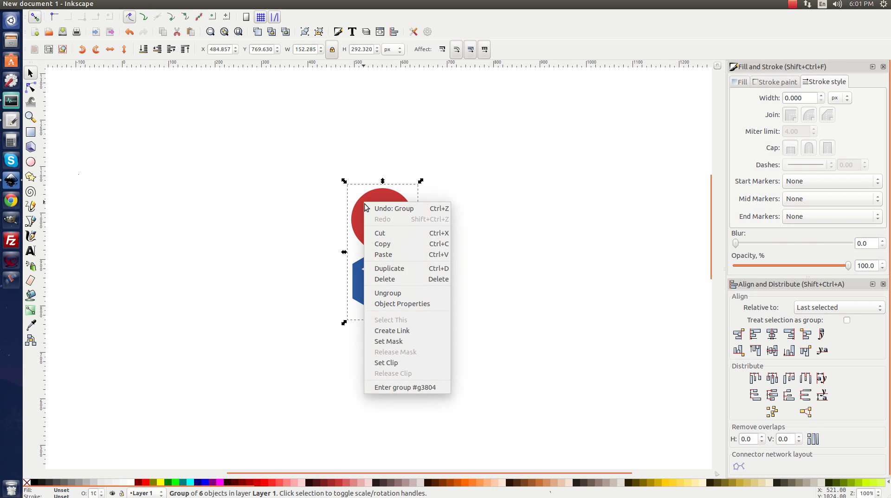
{"action": "left_click", "coordinate": [385, 270]}
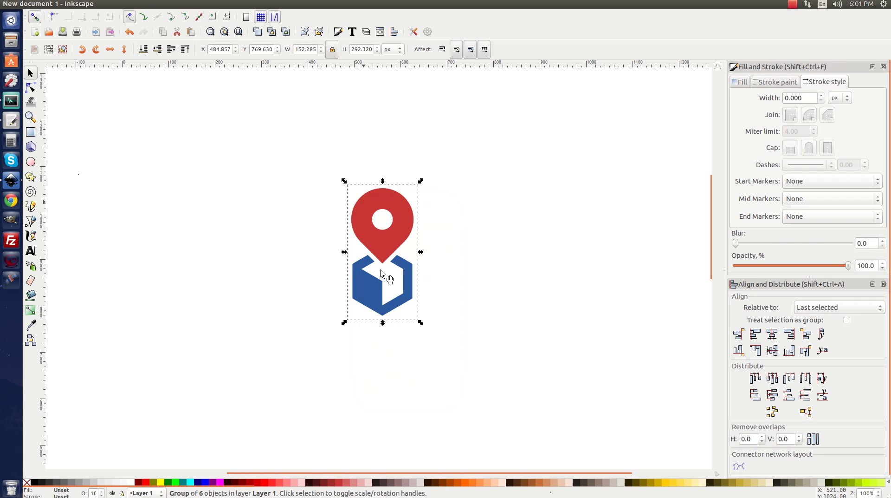
{"action": "left_click", "coordinate": [319, 34]}
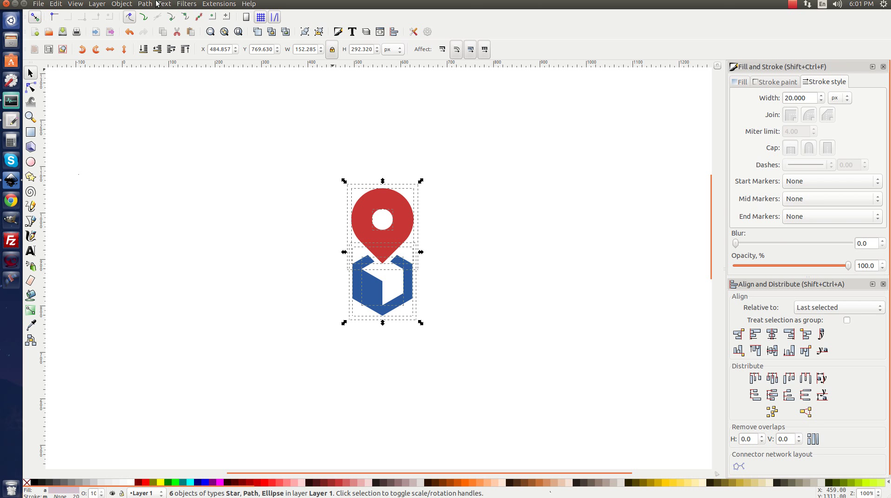
{"action": "left_click", "coordinate": [145, 4]}
{"action": "left_click", "coordinate": [157, 50]}
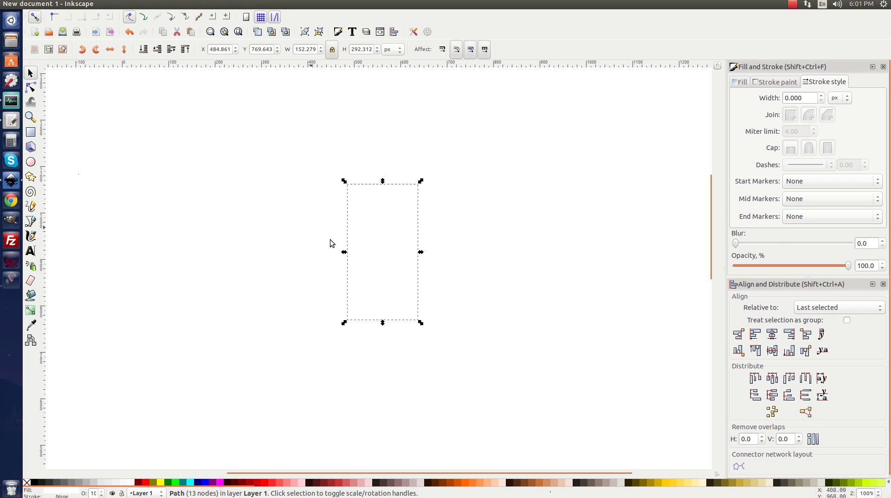
Fill the united silhouette with black and lower it behind the coloured logo group.
{"action": "left_click_drag", "start_coordinate": [375, 268], "coordinate": [391, 289]}
{"action": "left_click", "coordinate": [35, 483]}
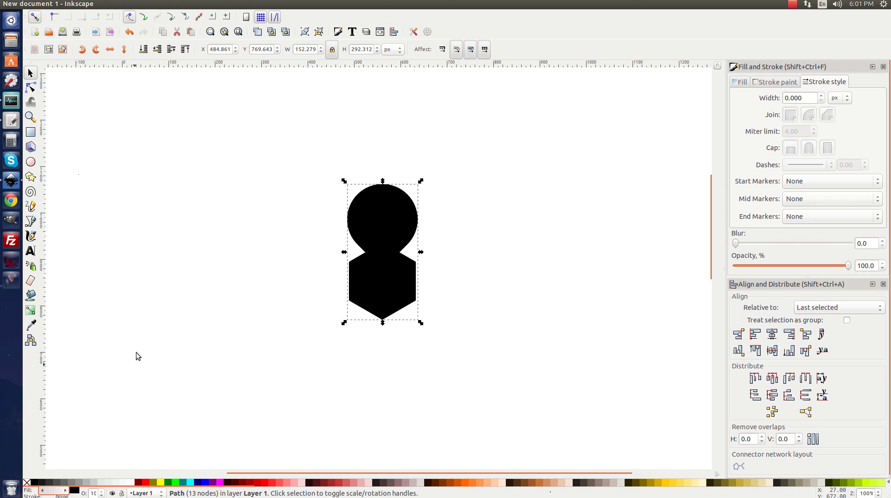
{"action": "left_click", "coordinate": [158, 52]}
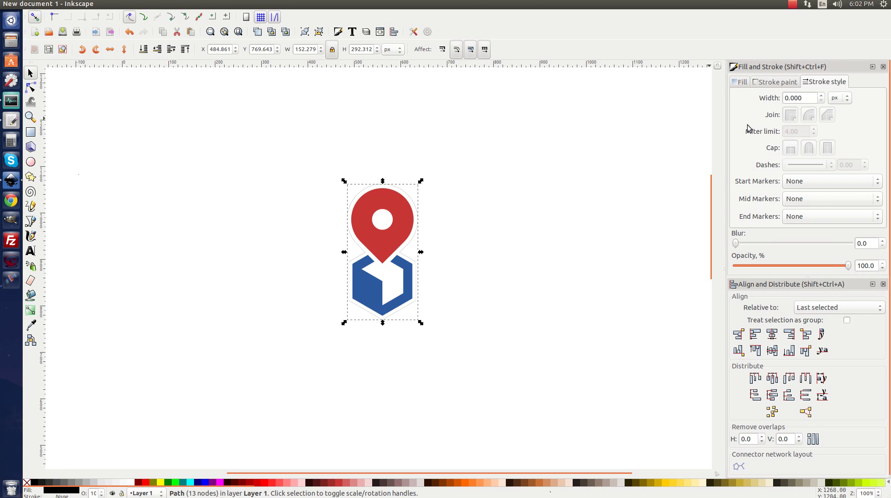
Give the silhouette behind the logo a flat black stroke 15 px wide.
{"action": "left_click", "coordinate": [767, 83]}
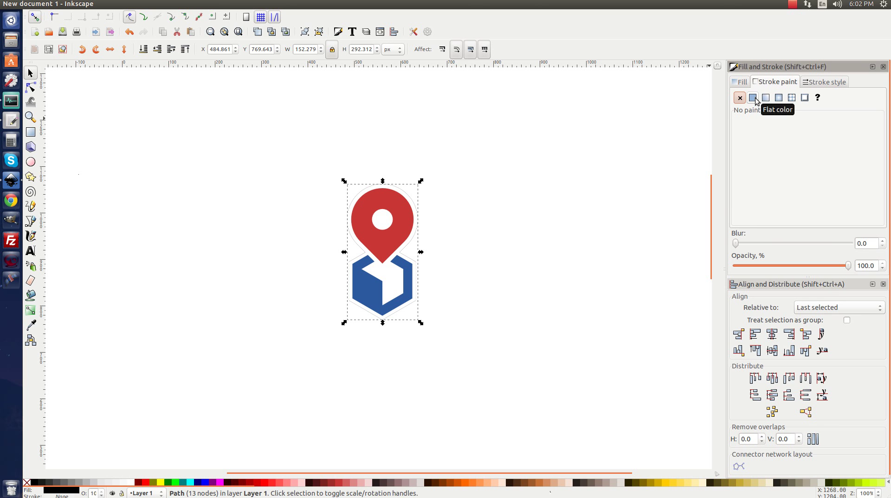
{"action": "left_click", "coordinate": [756, 101]}
{"action": "left_click", "coordinate": [819, 86]}
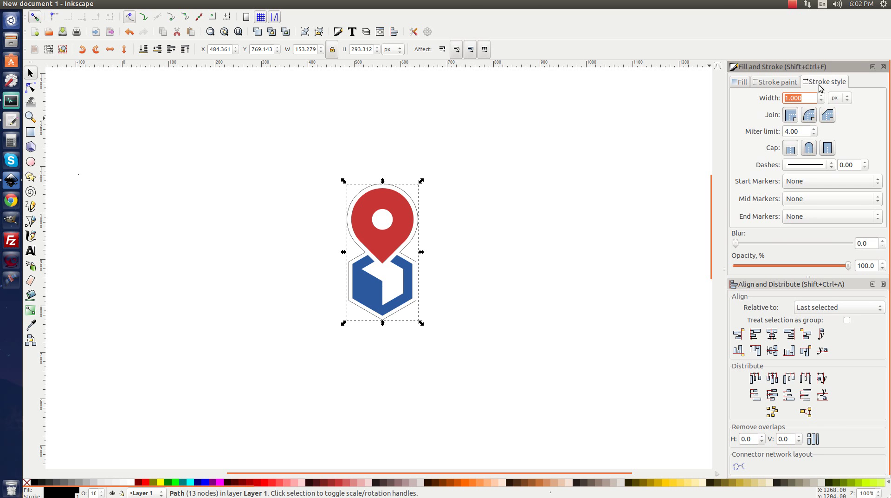
{"action": "type", "text": "10"}
{"action": "key", "text": "Return"}
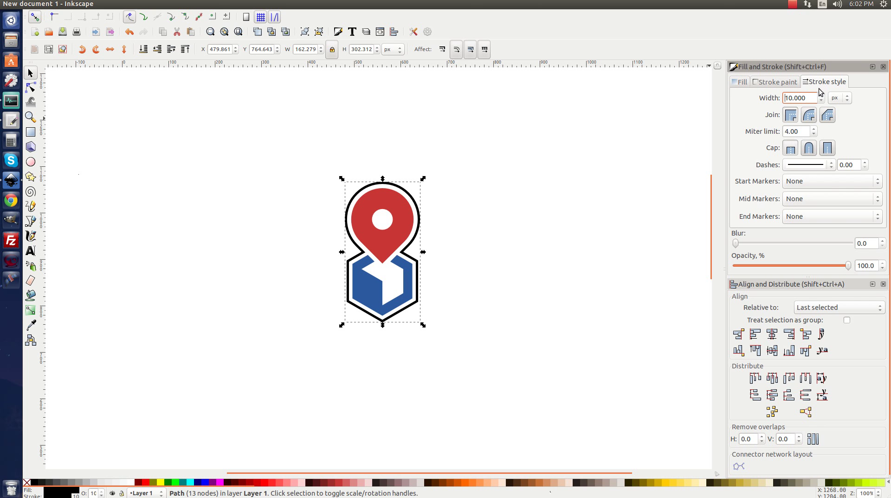
{"action": "left_click_drag", "start_coordinate": [802, 96], "coordinate": [773, 99]}
{"action": "type", "text": "15"}
{"action": "key", "text": "Return"}
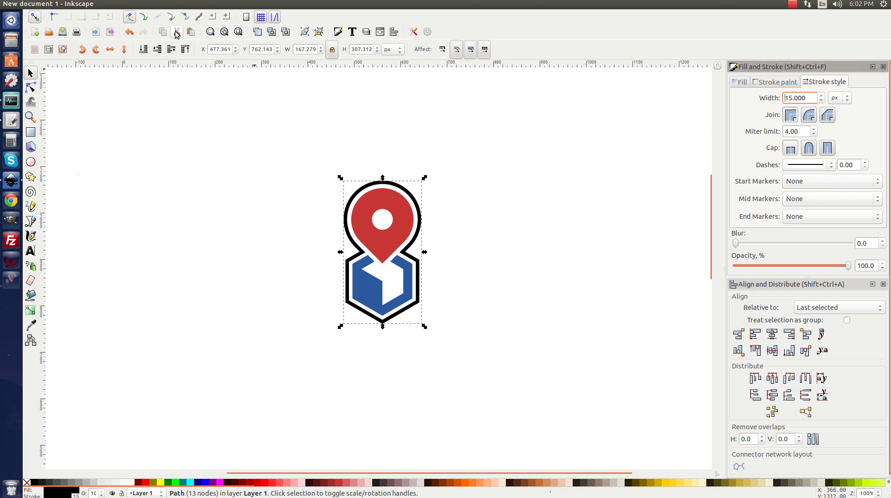
Convert the silhouette's stroke to a path, break it apart and unite the pieces into one solid backing shape.
{"action": "left_click", "coordinate": [142, 5]}
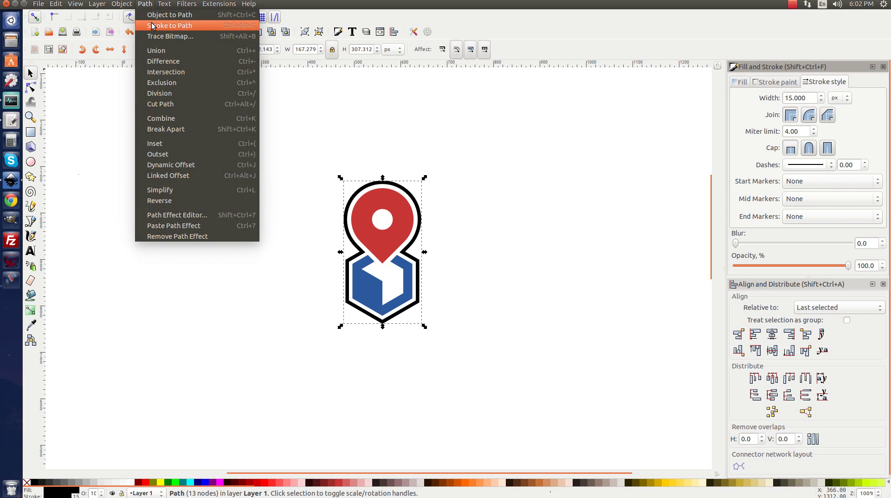
{"action": "left_click", "coordinate": [160, 25]}
{"action": "left_click", "coordinate": [141, 5]}
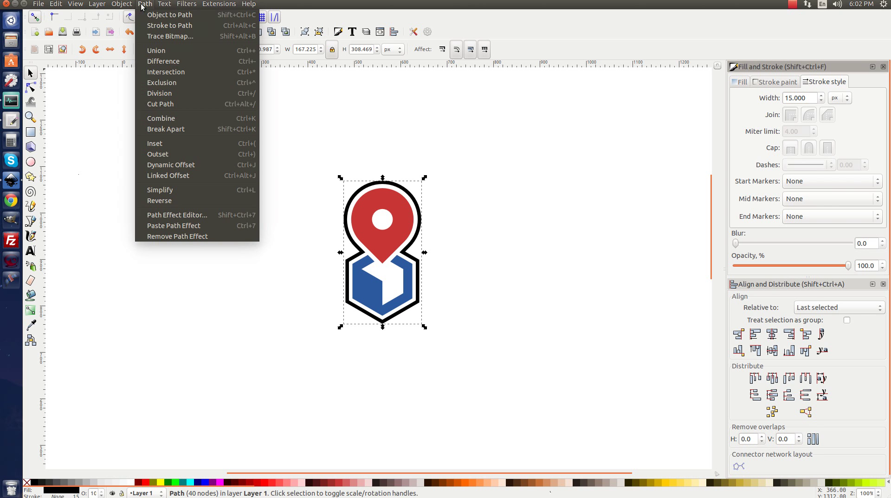
{"action": "left_click", "coordinate": [170, 124]}
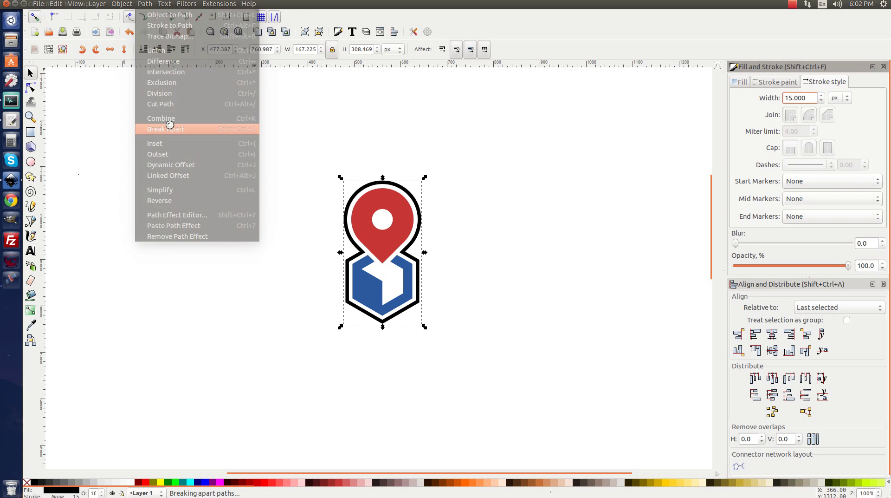
{"action": "left_click", "coordinate": [145, 5]}
{"action": "left_click", "coordinate": [156, 50]}
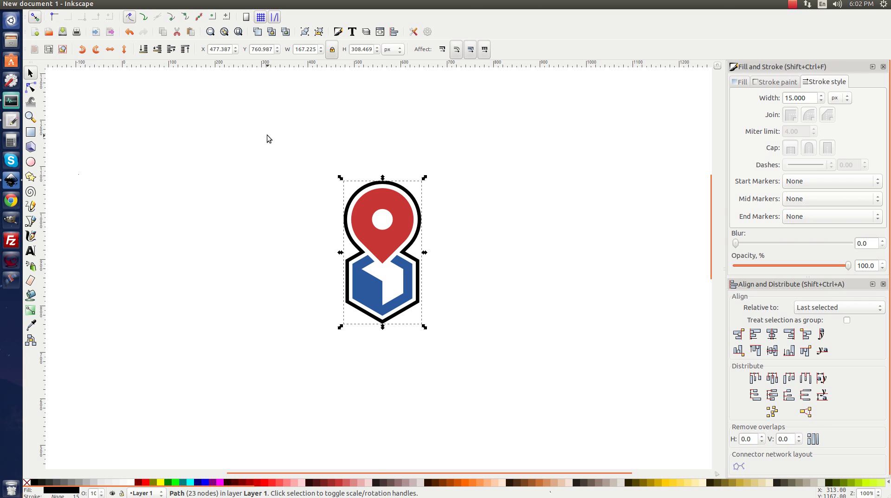
Fill the backing silhouette with the box's sampled blue, lighten it to light blue 89c8eeff, and group it with the coloured logo.
{"action": "key", "text": "d"}
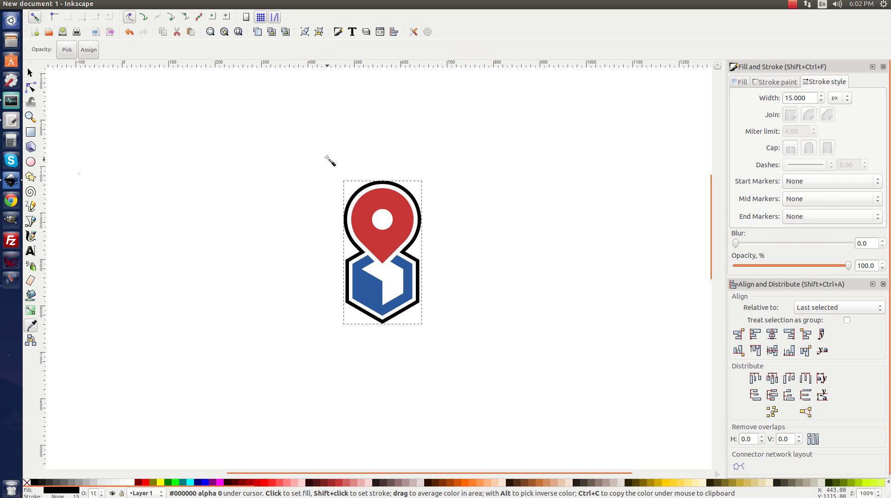
{"action": "left_click", "coordinate": [367, 287]}
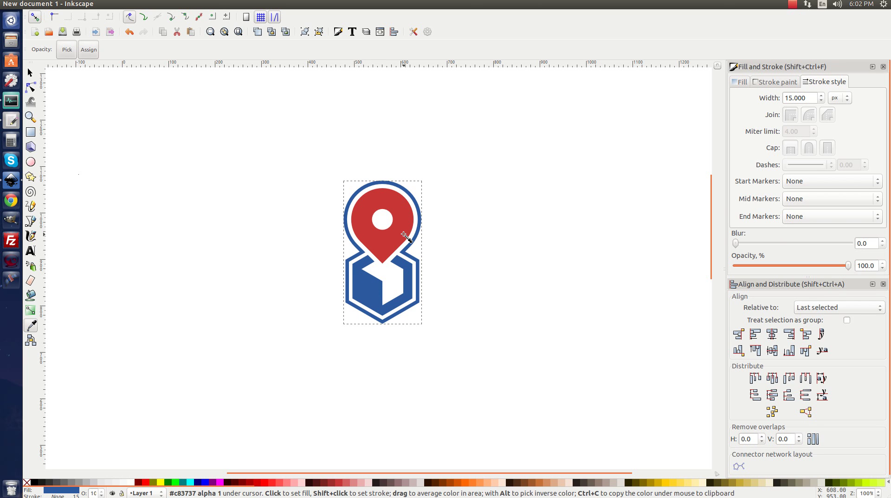
{"action": "left_click", "coordinate": [31, 74]}
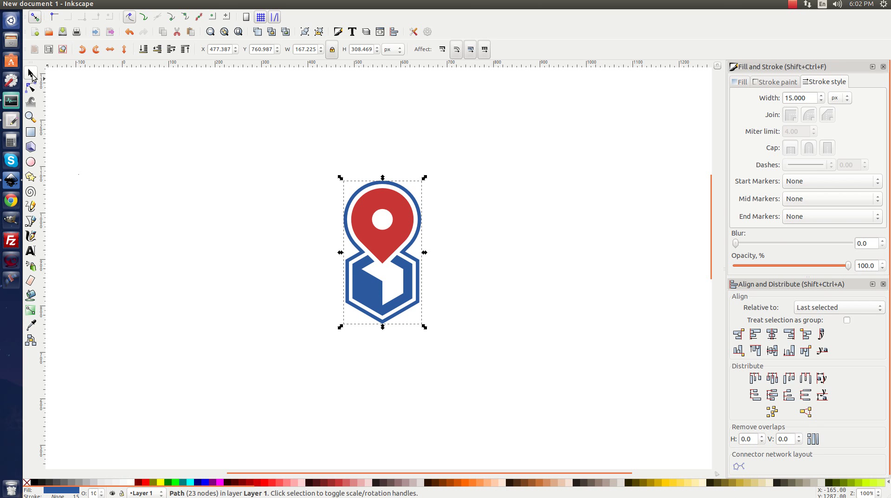
{"action": "left_click", "coordinate": [741, 82]}
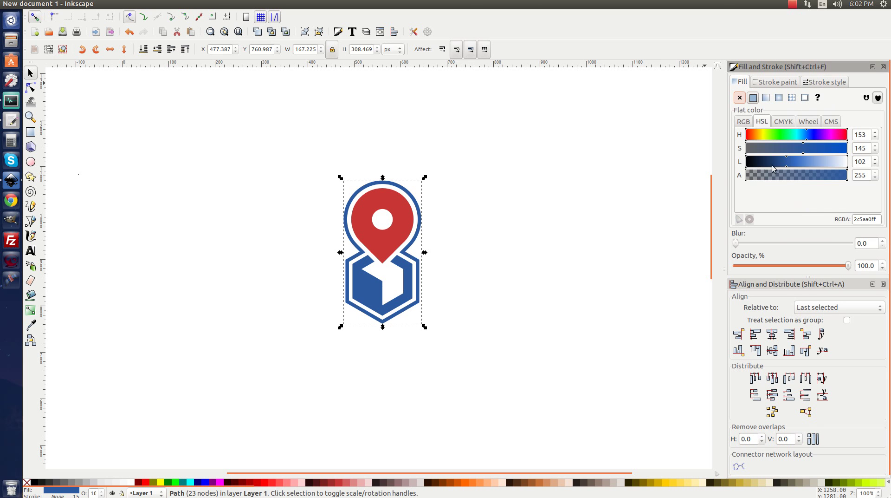
{"action": "left_click_drag", "start_coordinate": [788, 164], "coordinate": [821, 162]}
{"action": "left_click", "coordinate": [804, 134]}
{"action": "left_click_drag", "start_coordinate": [811, 151], "coordinate": [821, 151]}
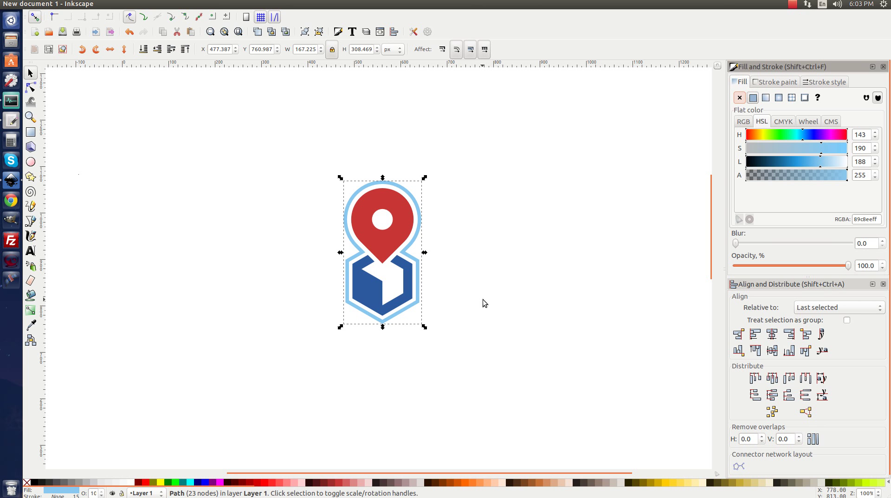
{"action": "left_click_drag", "start_coordinate": [588, 428], "coordinate": [210, 125]}
{"action": "left_click", "coordinate": [305, 31]}
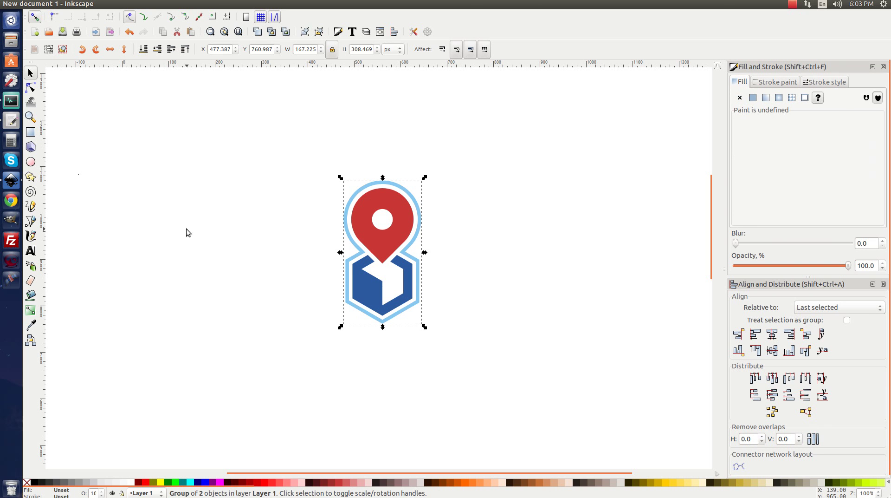
Draw a circle about 478 px in diameter over the logo and remove its stroke.
{"action": "left_click", "coordinate": [30, 163]}
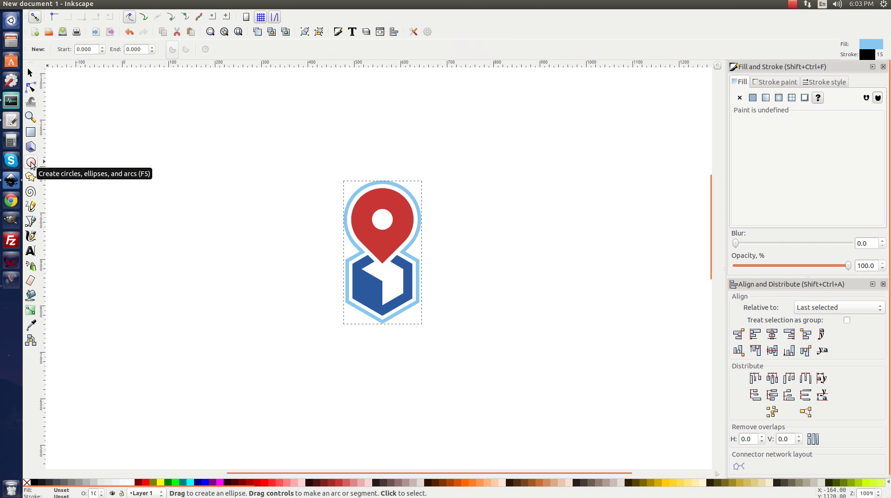
{"action": "left_click_drag", "start_coordinate": [225, 120], "coordinate": [475, 324]}
{"action": "left_click_drag", "start_coordinate": [496, 339], "coordinate": [499, 342]}
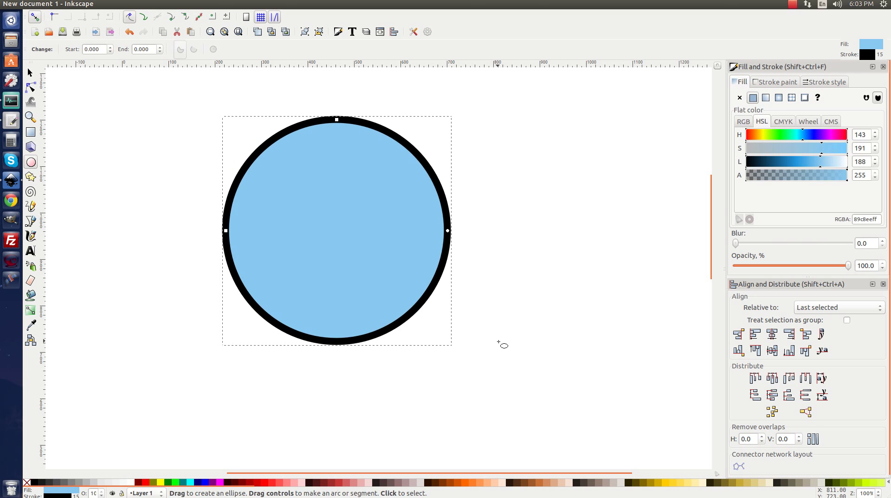
{"action": "left_click", "coordinate": [772, 84]}
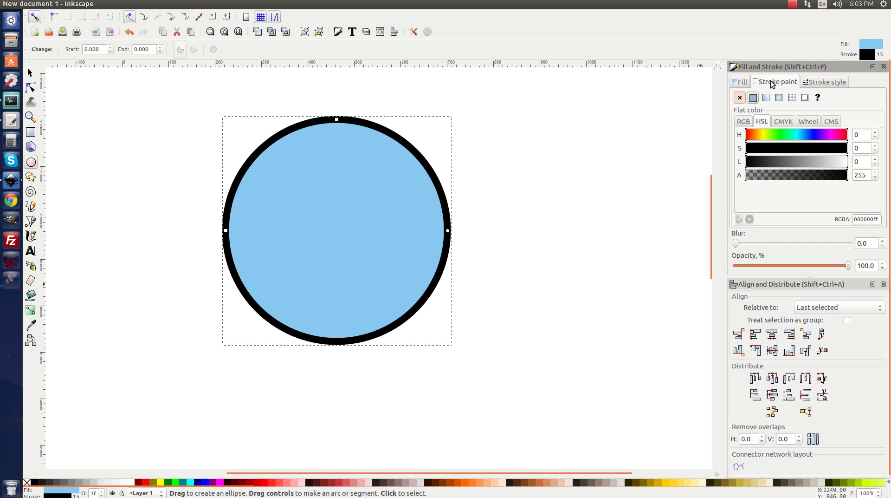
{"action": "left_click", "coordinate": [740, 99]}
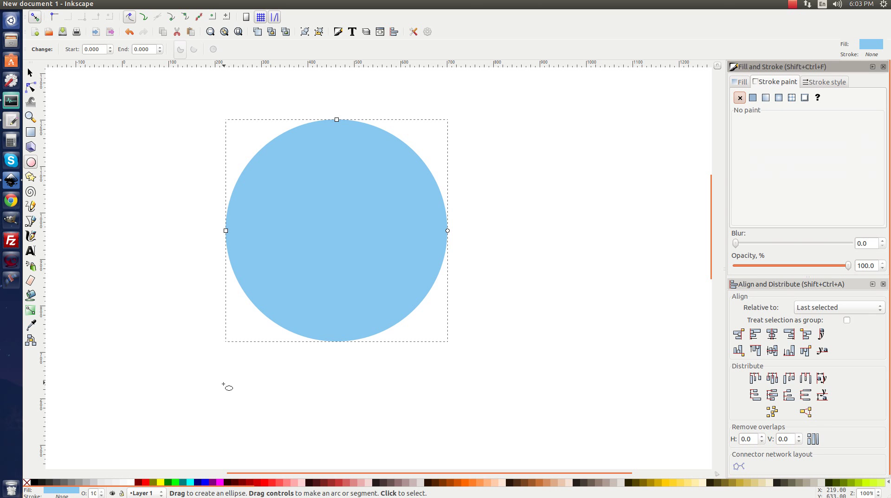
Fill the circle with yellow FFCC00 and shift its hue to 19 for orange ff7000ff.
{"action": "scroll", "coordinate": [302, 493], "scroll_direction": "right", "scroll_amount": 3}
{"action": "left_click_drag", "start_coordinate": [302, 494], "coordinate": [324, 496]}
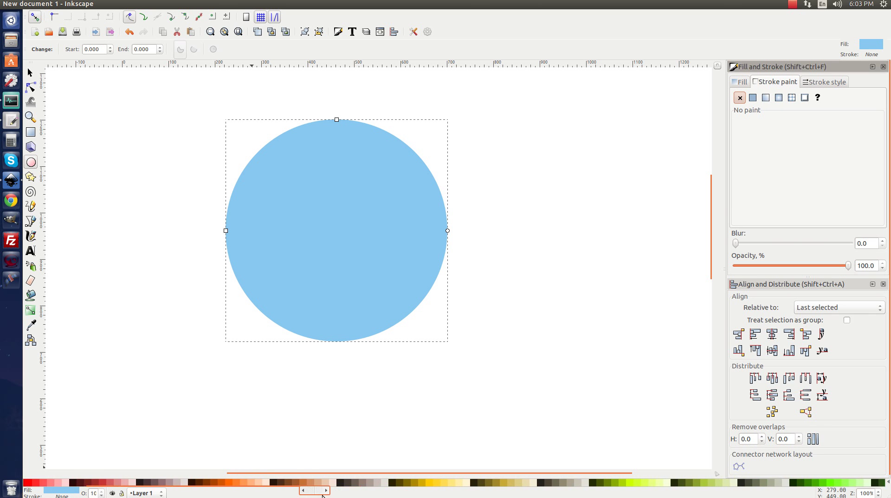
{"action": "left_click", "coordinate": [462, 483]}
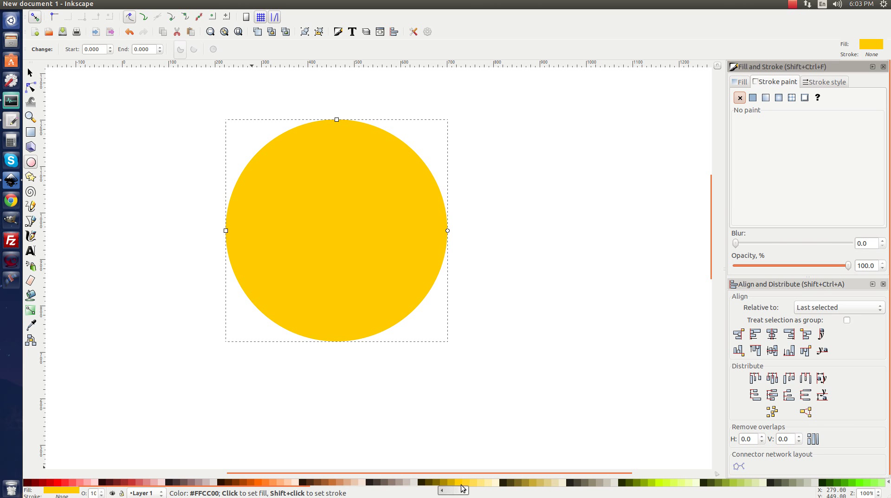
{"action": "left_click", "coordinate": [742, 82]}
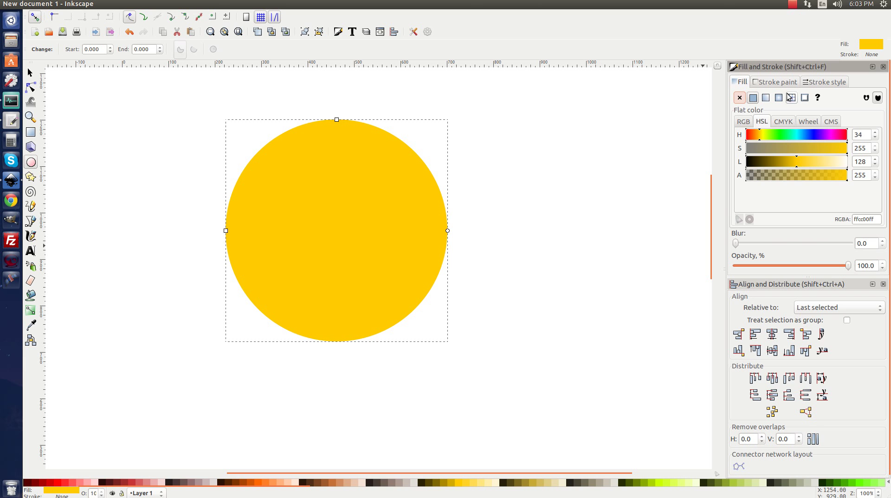
{"action": "left_click_drag", "start_coordinate": [758, 139], "coordinate": [753, 139]}
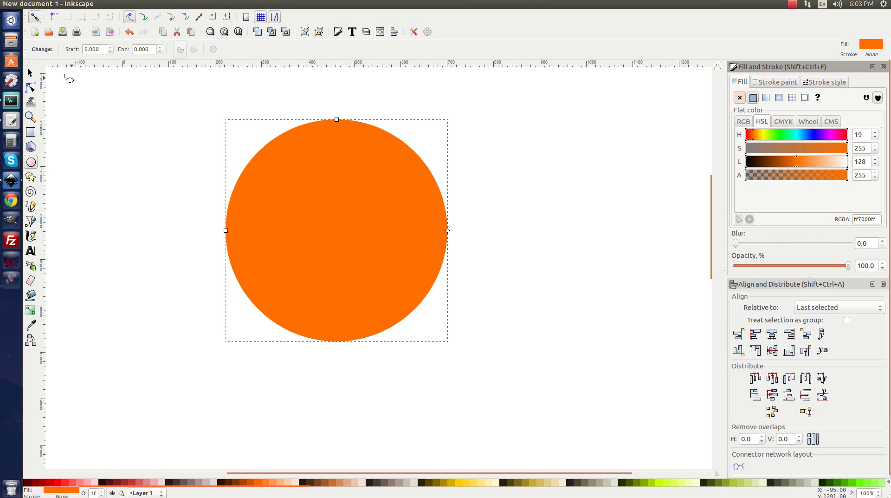
Lower the orange circle behind the logo group and centre the two on each other horizontally and vertically.
{"action": "left_click", "coordinate": [30, 73]}
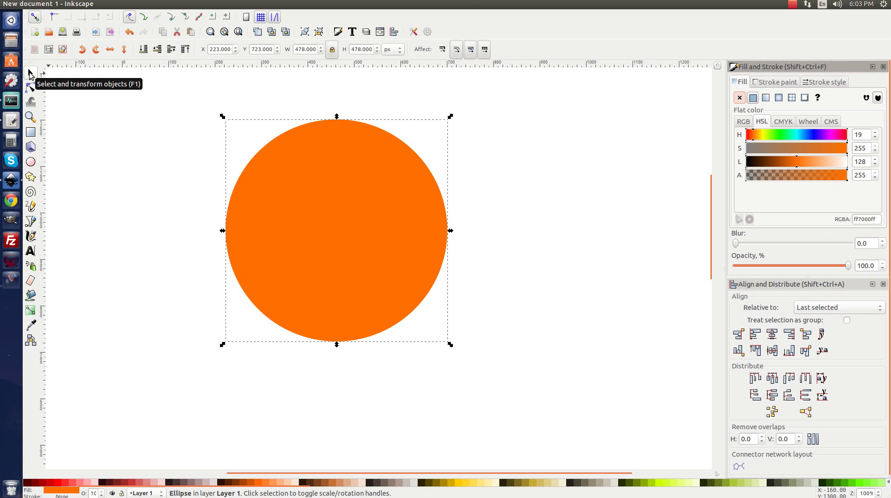
{"action": "left_click", "coordinate": [159, 49]}
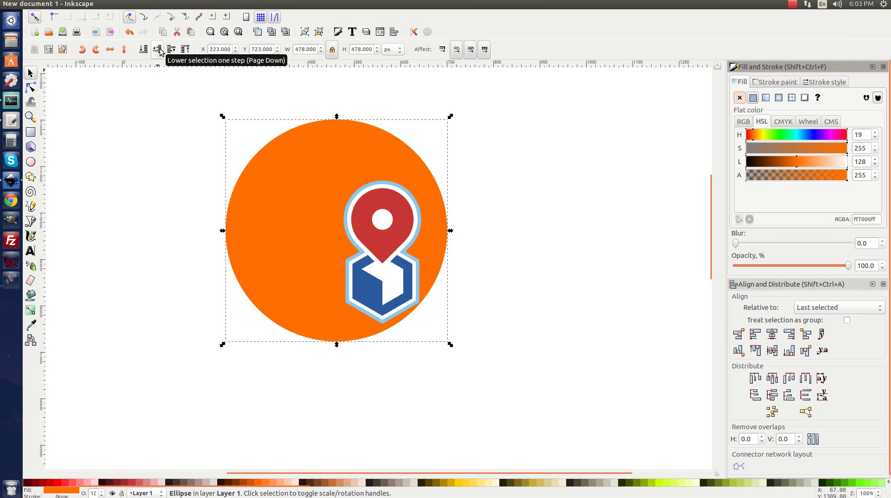
{"action": "left_click", "coordinate": [389, 224], "text": "shift"}
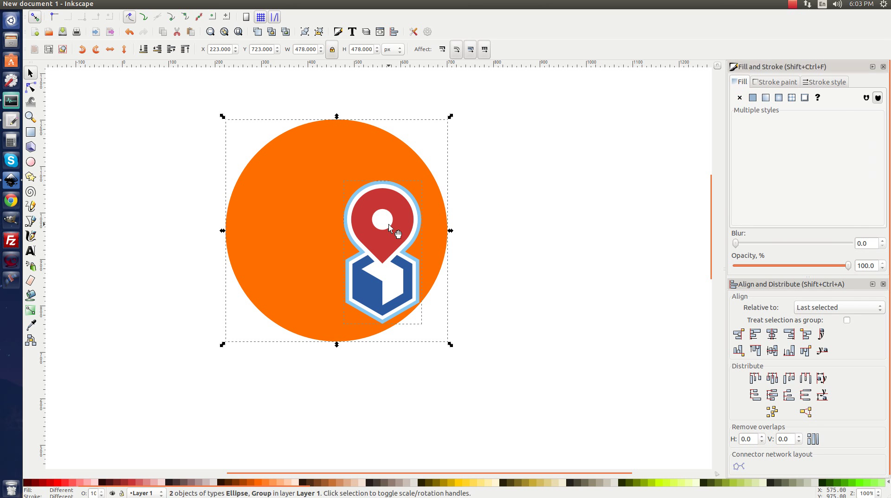
{"action": "left_click", "coordinate": [773, 335]}
{"action": "left_click", "coordinate": [773, 352]}
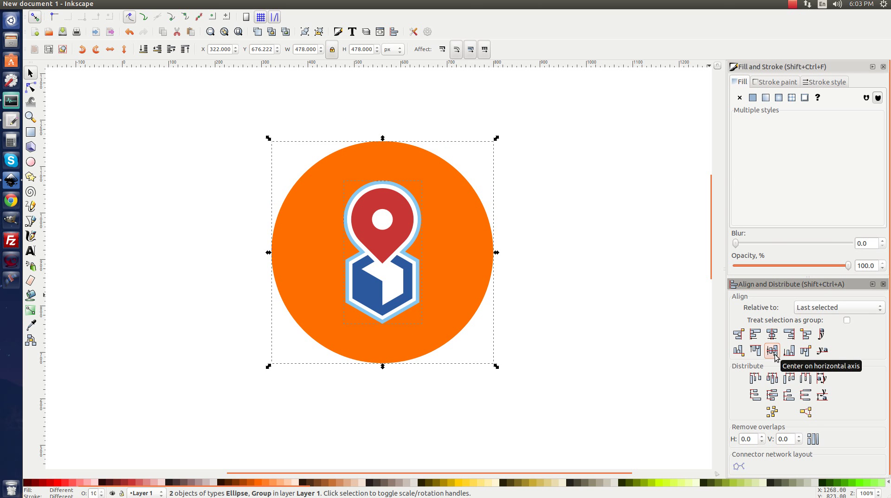
{"action": "left_click", "coordinate": [63, 50]}
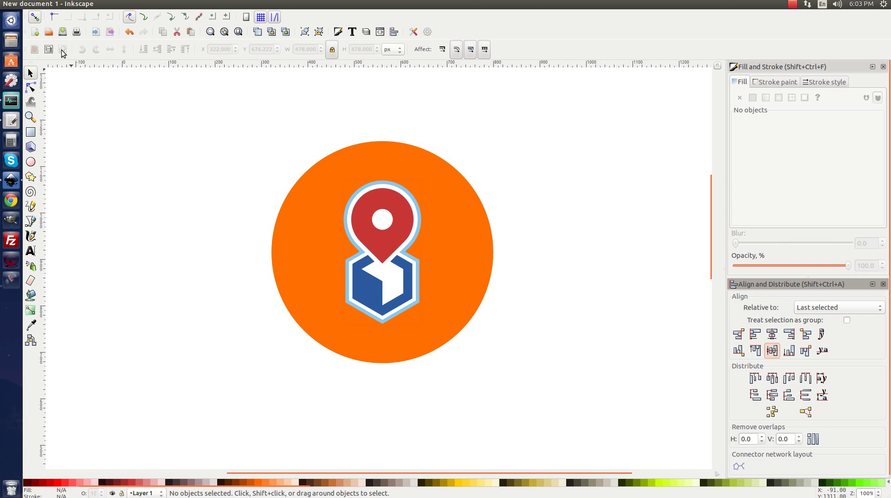
Shrink the orange circle about its centre to about 384 px in diameter.
{"action": "left_click", "coordinate": [447, 226]}
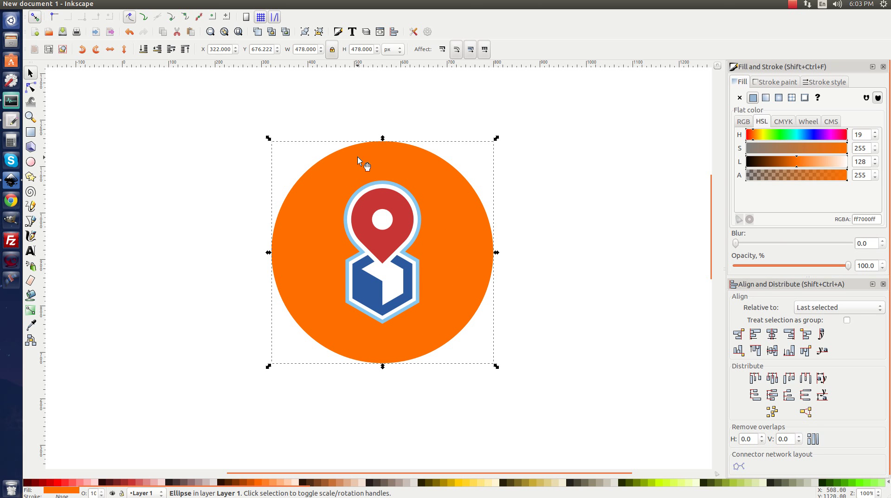
{"action": "left_click", "coordinate": [441, 192]}
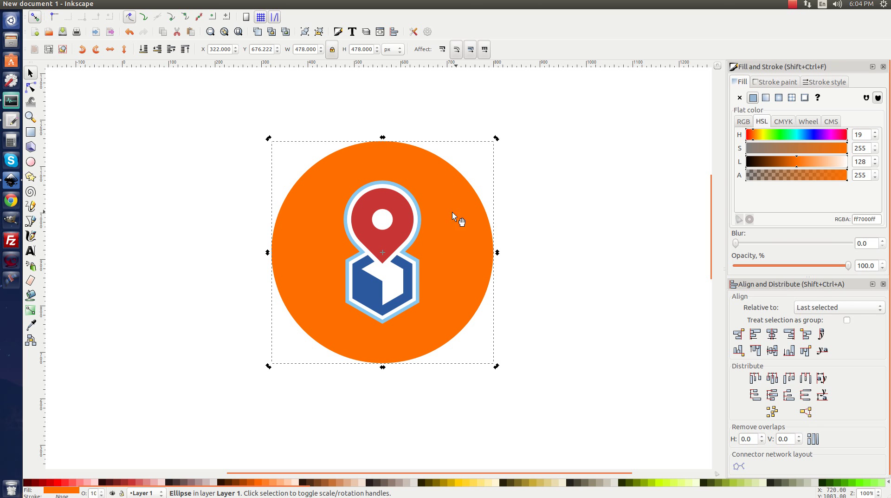
{"action": "left_click", "coordinate": [464, 273]}
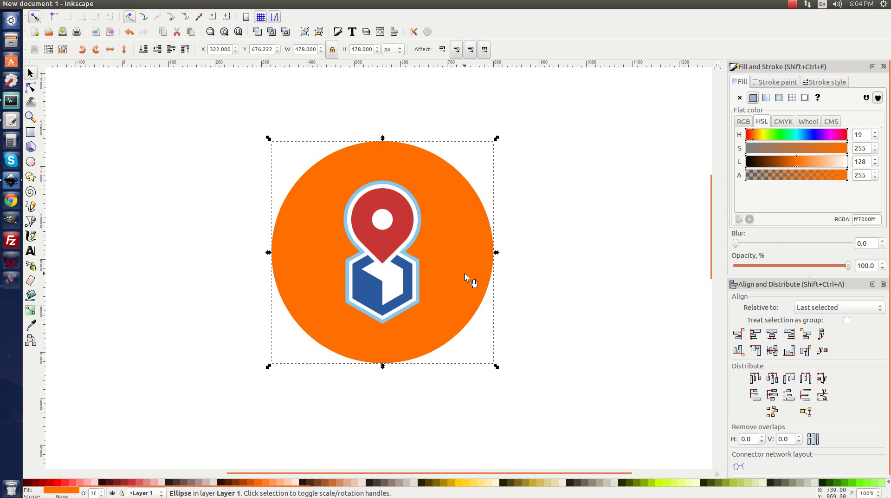
{"action": "left_click_drag", "start_coordinate": [497, 367], "coordinate": [476, 358]}
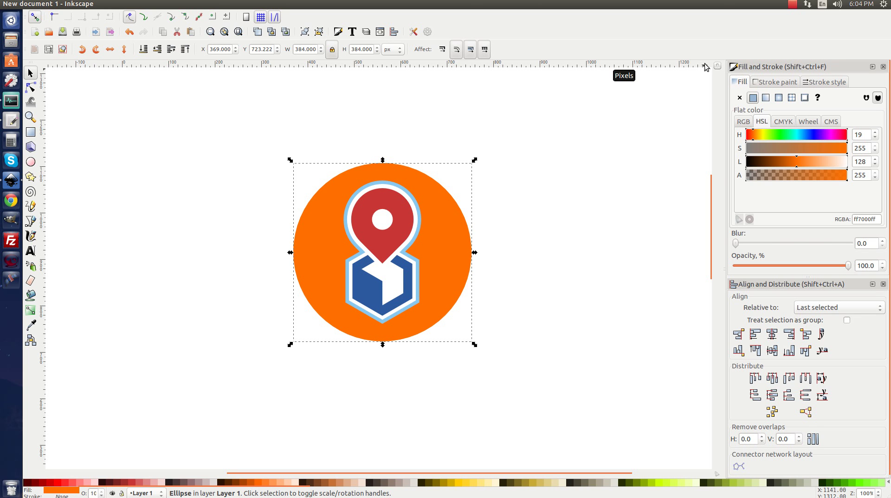
Place two parallel 45° guides along the logo's upper-right and lower-left edges and draw a closed four-corner path between them, extending beyond the circle.
{"action": "left_click_drag", "start_coordinate": [702, 68], "coordinate": [408, 193]}
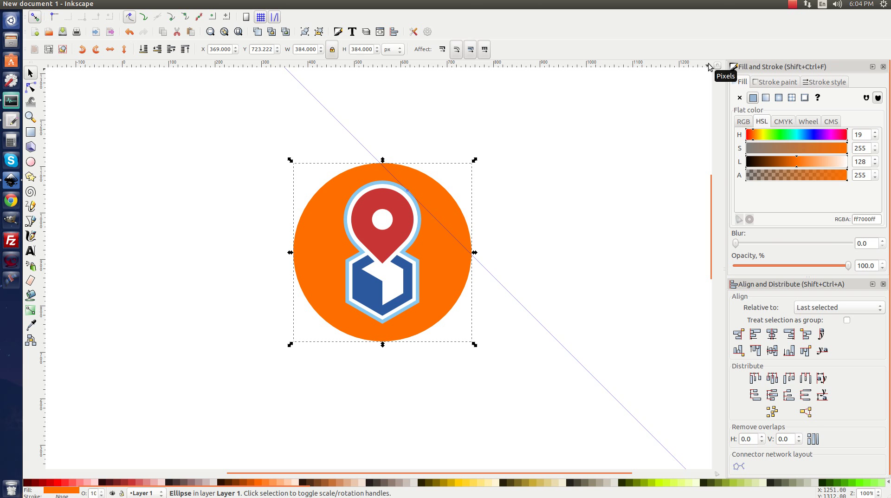
{"action": "left_click_drag", "start_coordinate": [708, 66], "coordinate": [348, 305]}
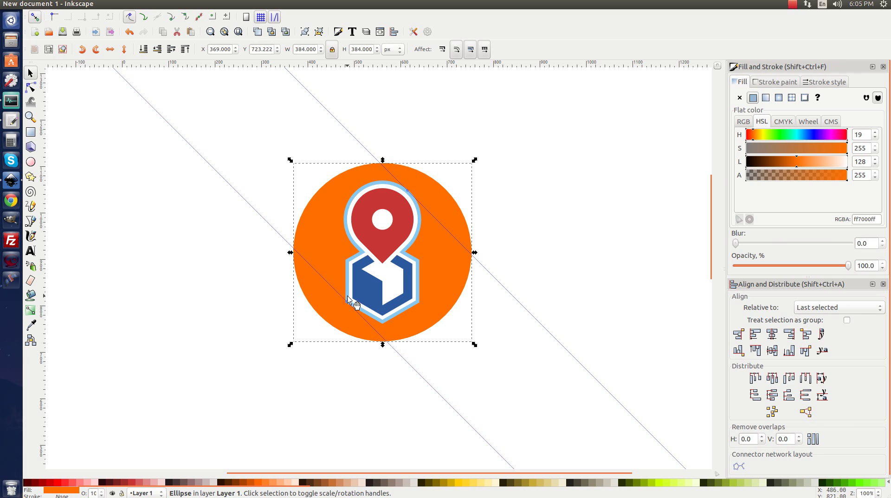
{"action": "left_click", "coordinate": [31, 221]}
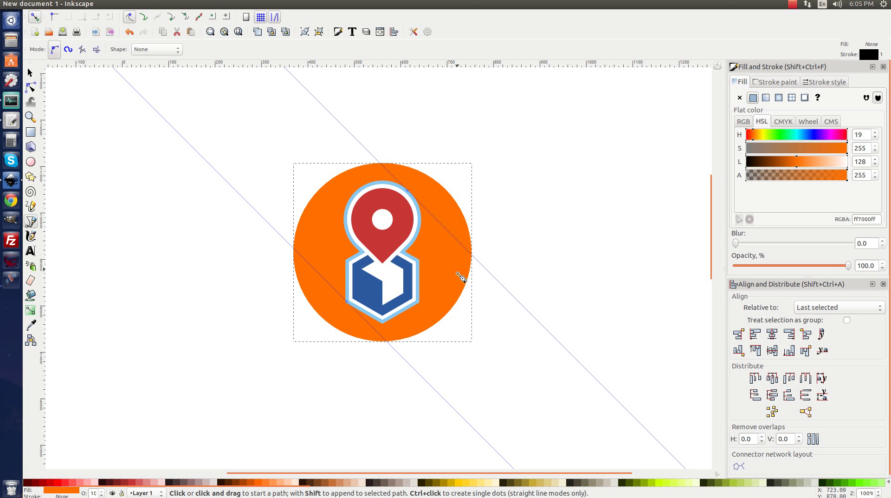
{"action": "left_click", "coordinate": [543, 325]}
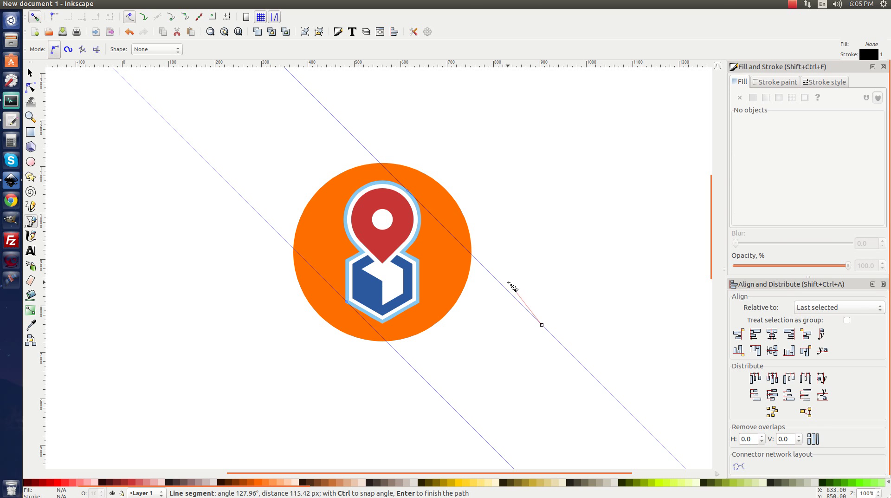
{"action": "left_click", "coordinate": [408, 190]}
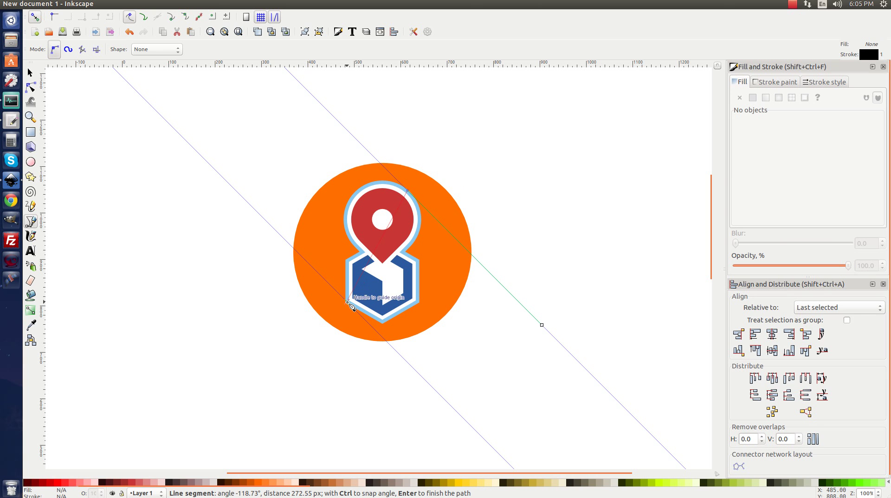
{"action": "left_click", "coordinate": [348, 302]}
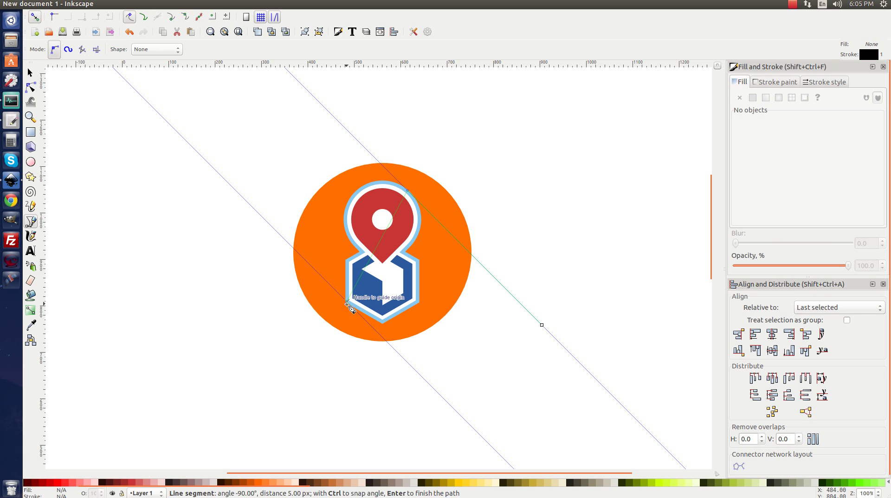
{"action": "left_click", "coordinate": [460, 415]}
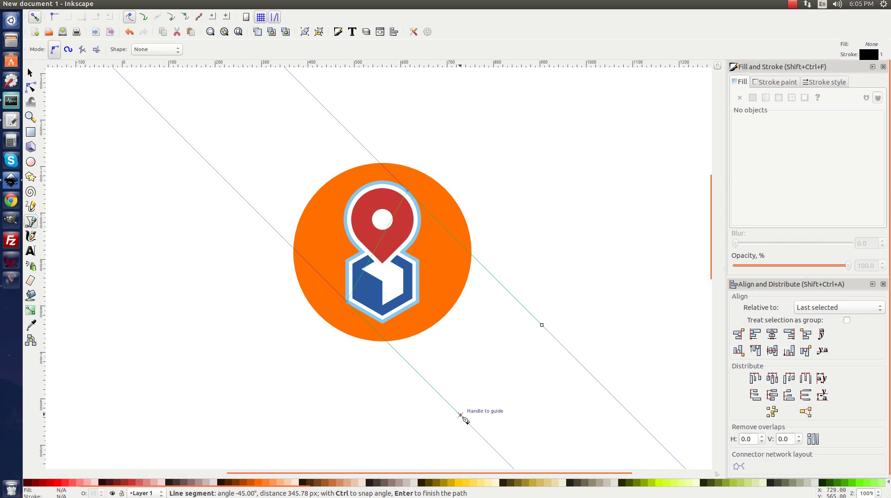
{"action": "left_click", "coordinate": [542, 325]}
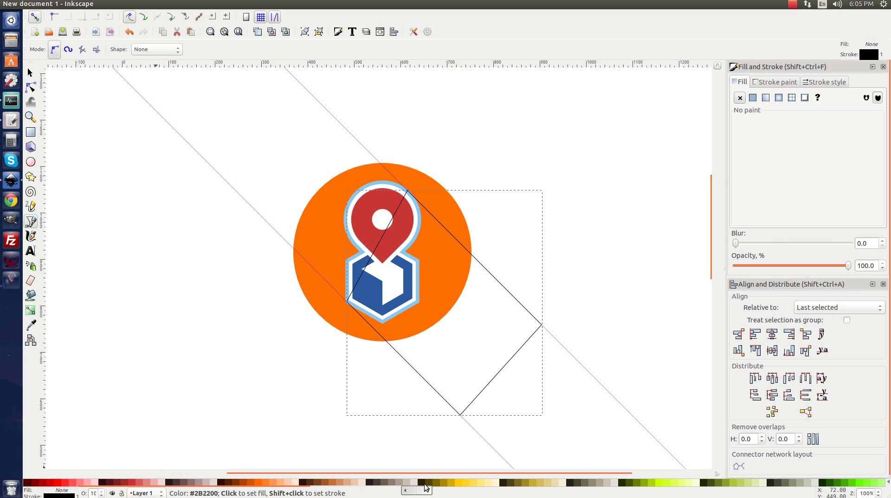
Fill the four-corner shadow shape with black and remove its stroke.
{"action": "left_click_drag", "start_coordinate": [426, 488], "coordinate": [47, 489]}
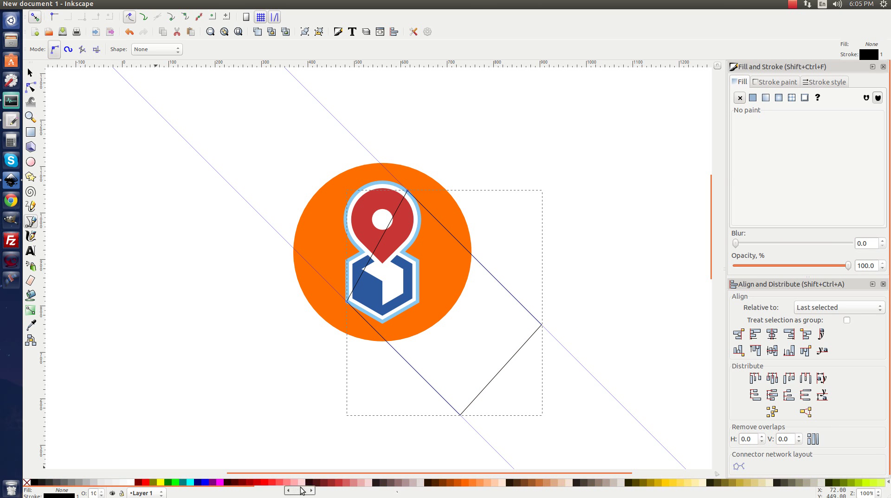
{"action": "left_click", "coordinate": [35, 482]}
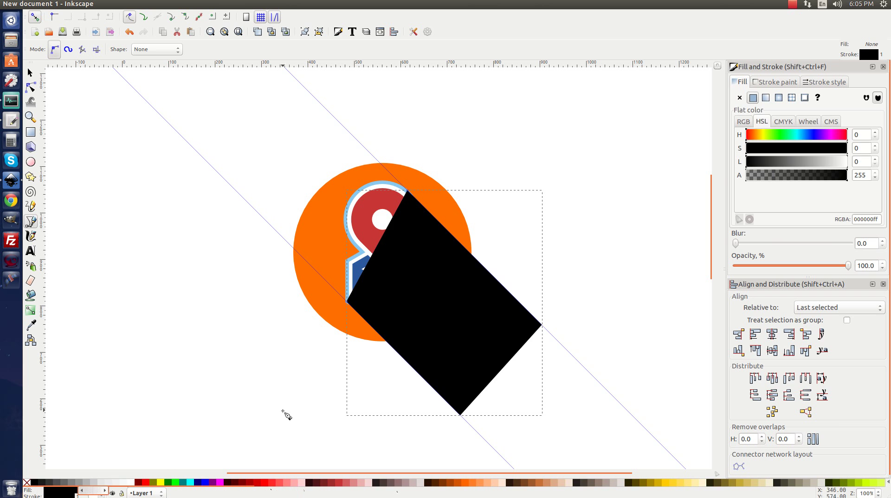
{"action": "left_click", "coordinate": [765, 81]}
{"action": "left_click", "coordinate": [740, 98]}
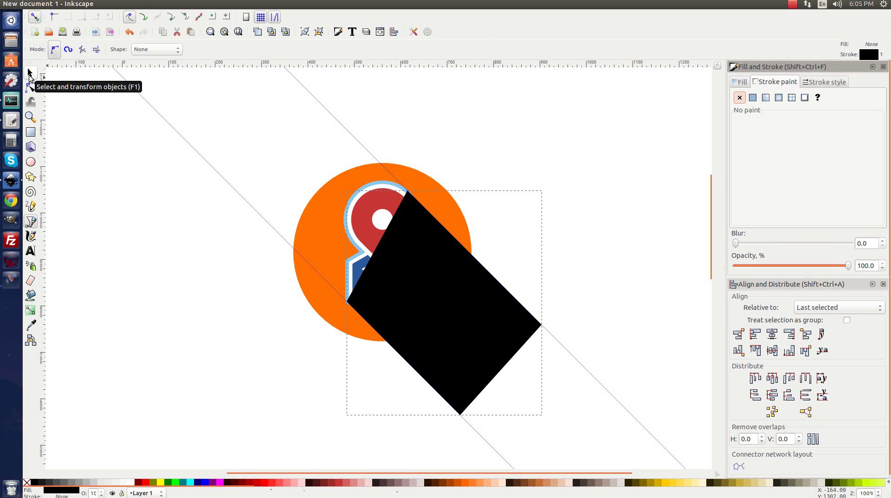
Lower the black four-corner shadow shape so that it sits behind the logo group.
{"action": "left_click", "coordinate": [29, 73]}
{"action": "left_click", "coordinate": [157, 50]}
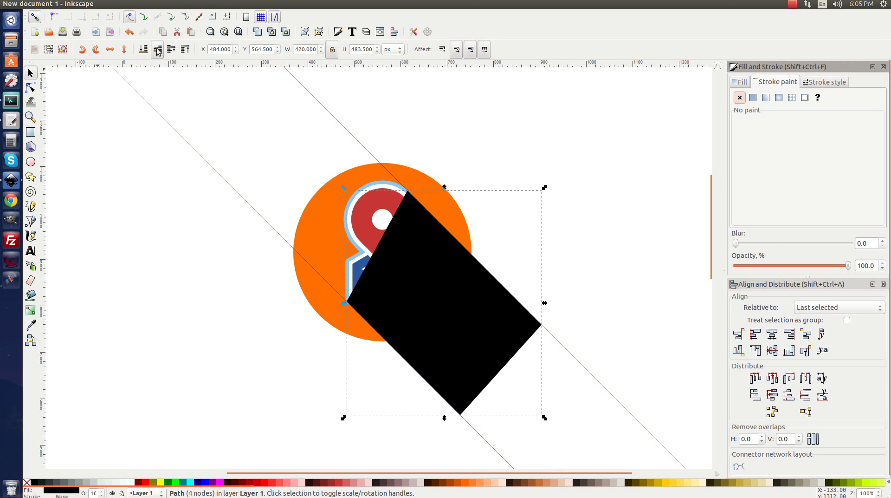
Trim the black shadow to the circle by intersecting it with a duplicate of the orange circle, and set its opacity to 29.2%.
{"action": "left_click", "coordinate": [310, 205]}
{"action": "right_click", "coordinate": [310, 205]}
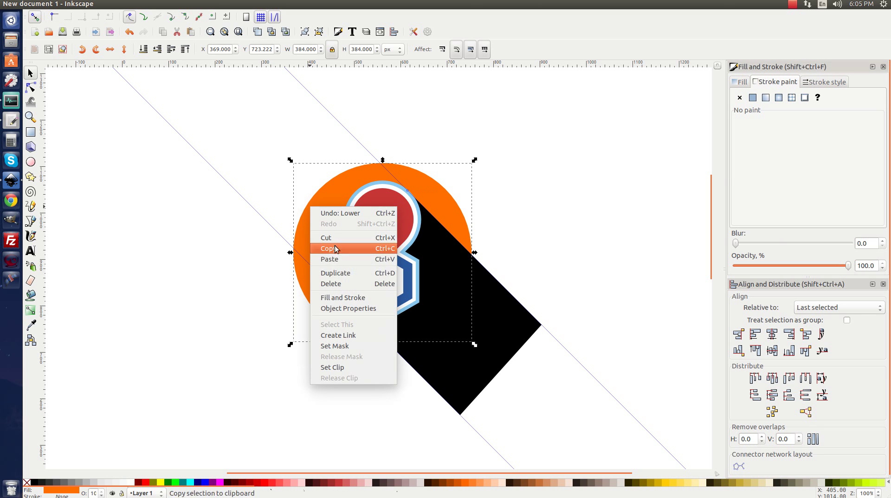
{"action": "left_click", "coordinate": [341, 272]}
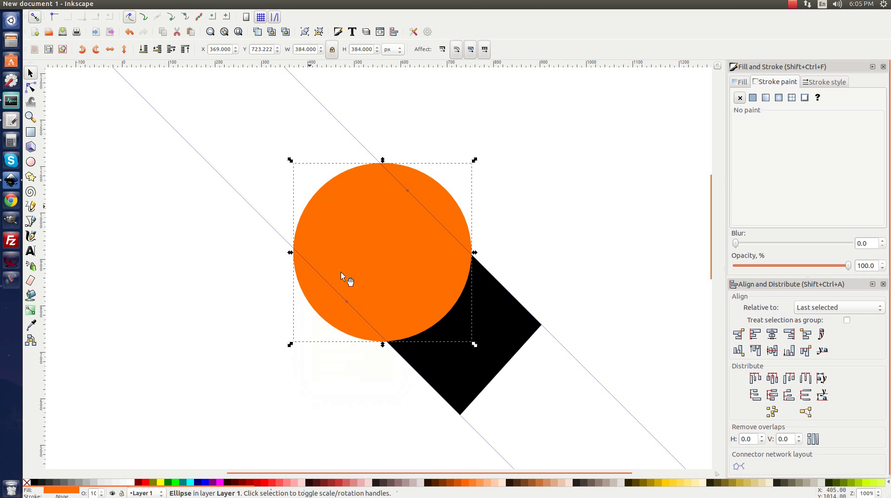
{"action": "left_click", "coordinate": [506, 331], "text": "shift"}
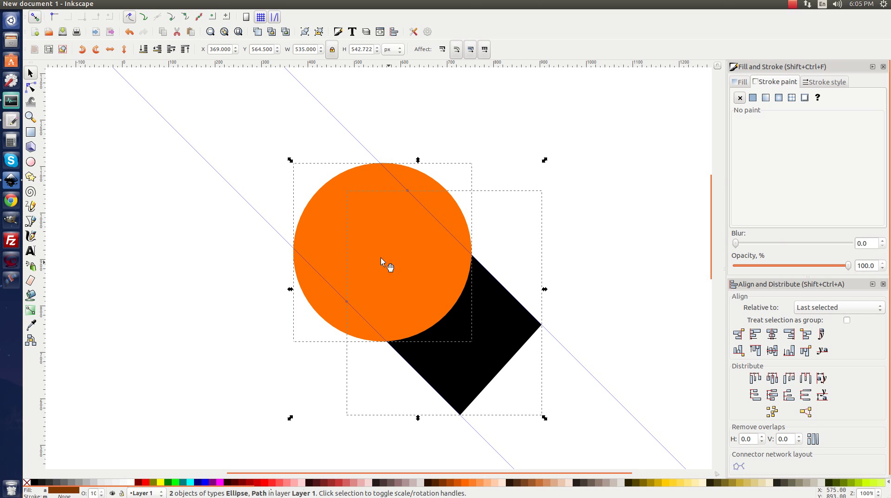
{"action": "left_click", "coordinate": [145, 3]}
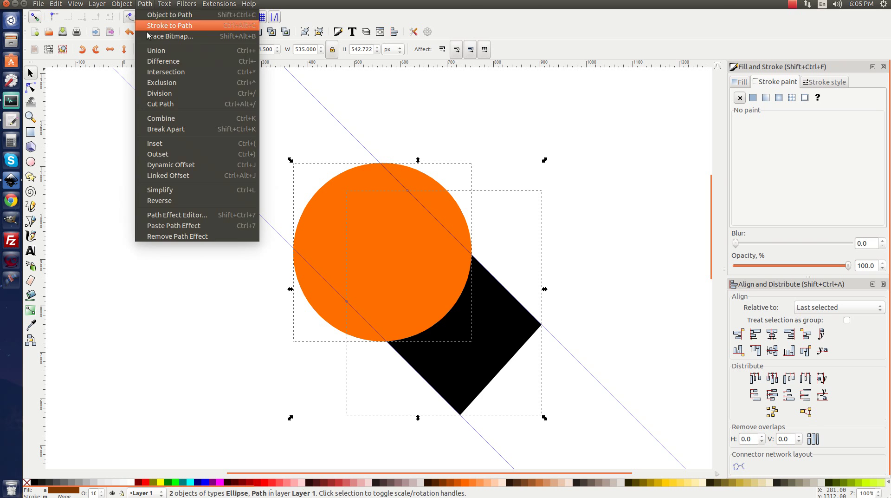
{"action": "left_click", "coordinate": [165, 72]}
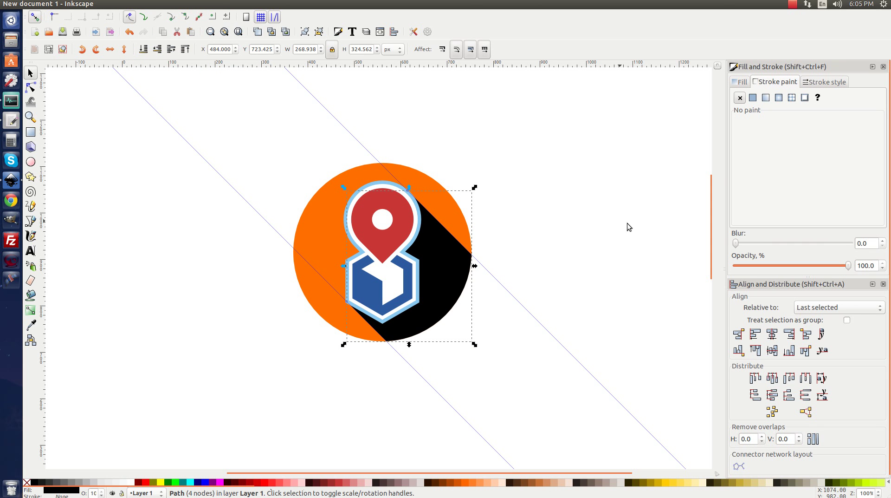
{"action": "left_click_drag", "start_coordinate": [851, 268], "coordinate": [775, 266]}
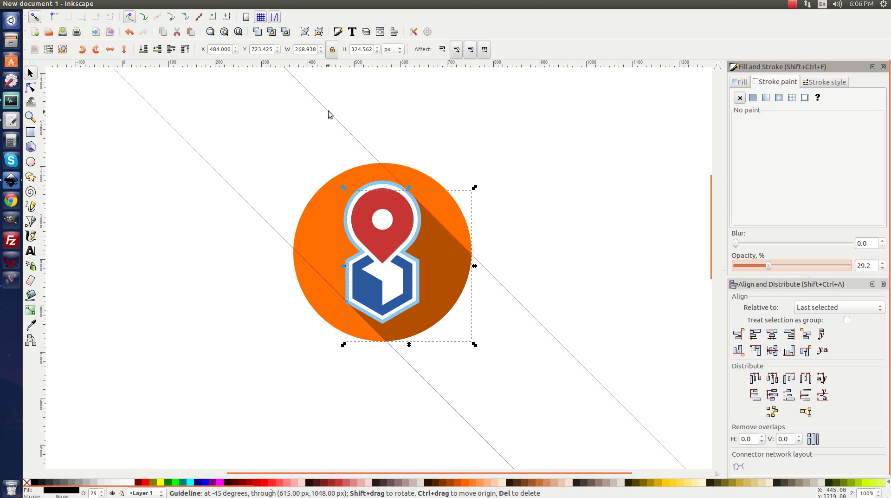
{"action": "key", "text": "Delete"}
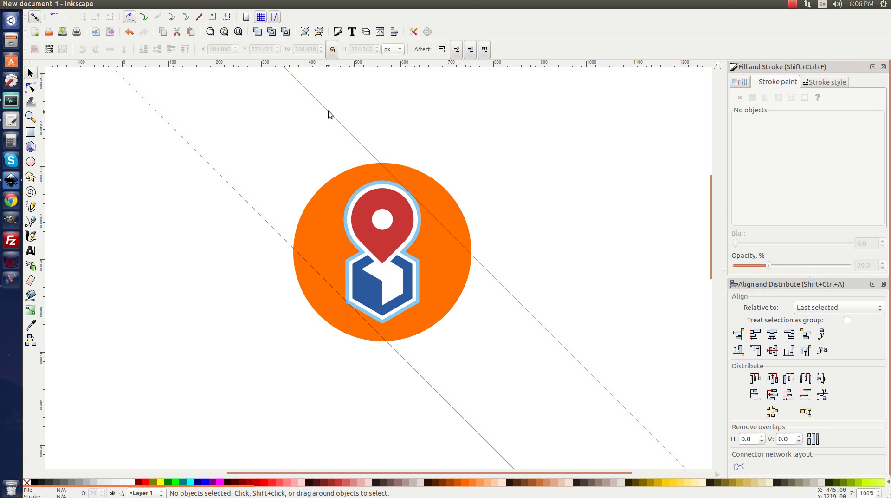
{"action": "left_click", "coordinate": [129, 32]}
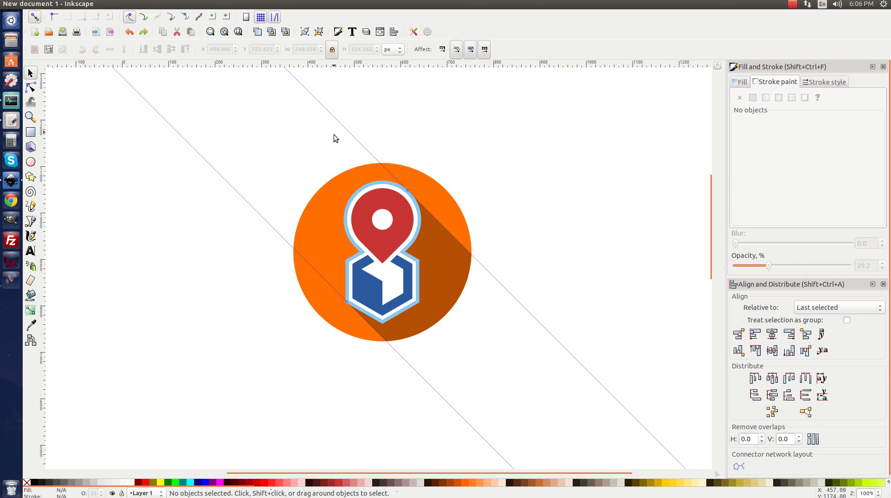
{"action": "left_click", "coordinate": [423, 241]}
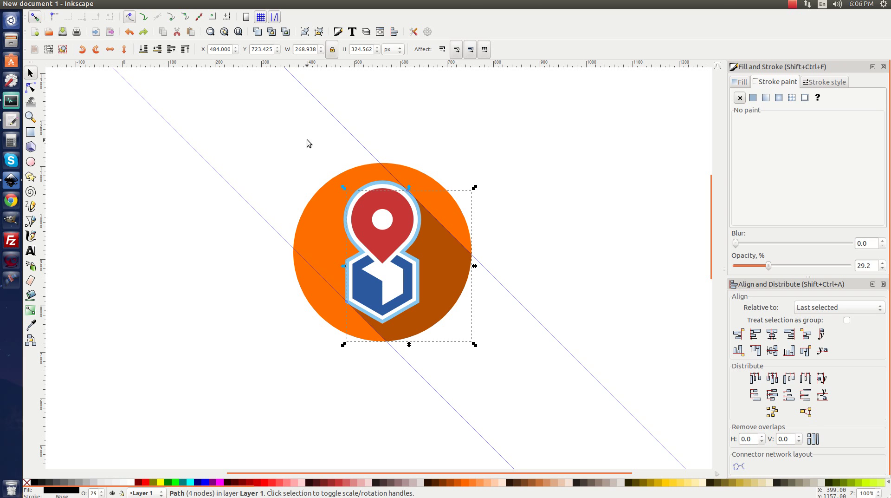
{"action": "left_click", "coordinate": [64, 49]}
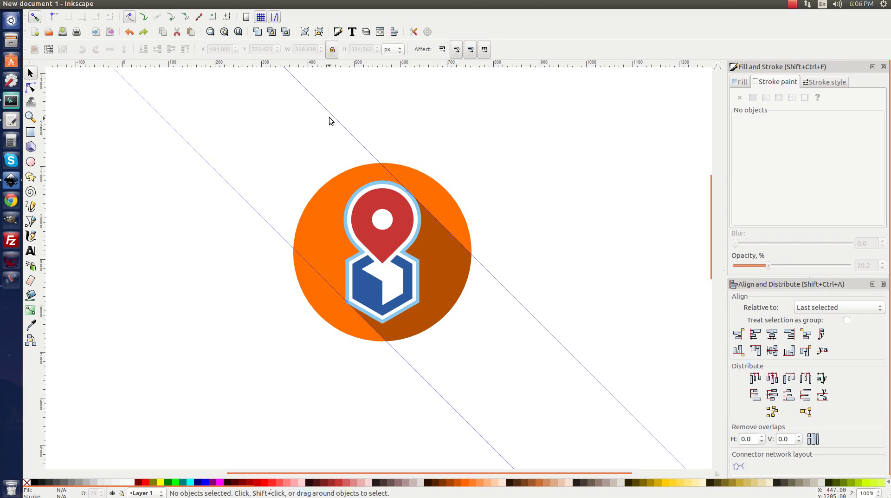
Delete both diagonal 45° guides.
{"action": "key", "text": "Delete"}
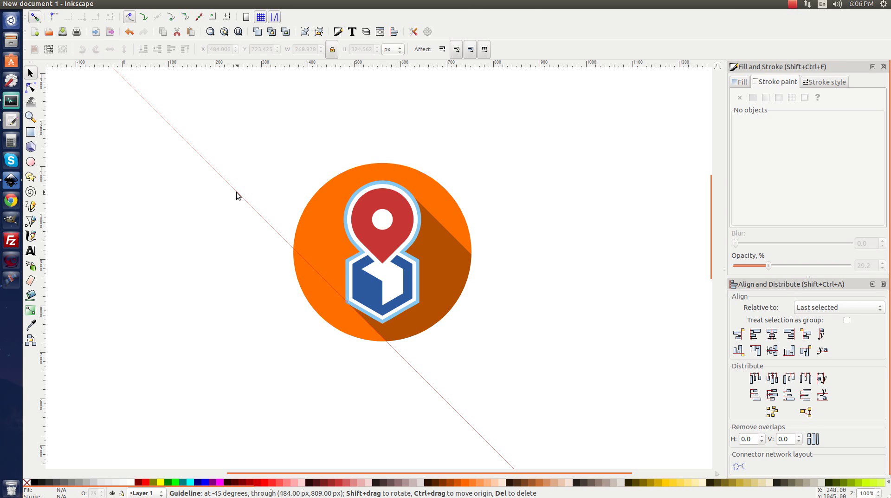
{"action": "key", "text": "Delete"}
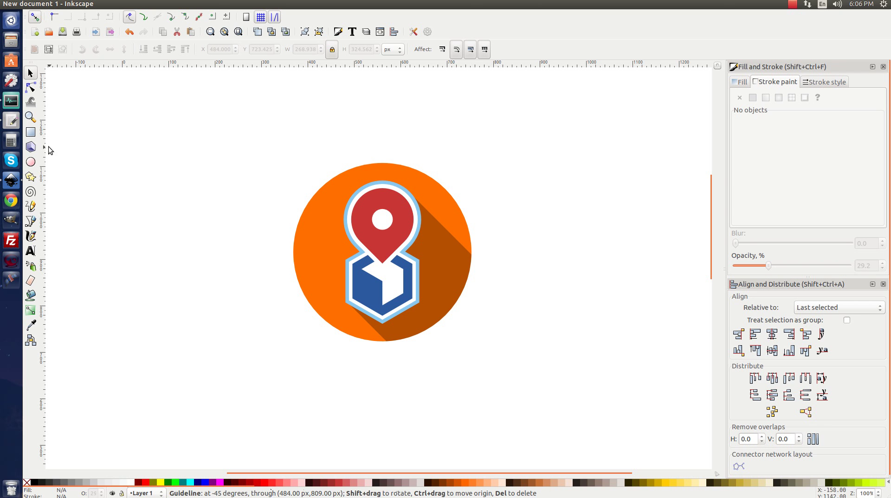
Draw a background rectangle about 1059 × 557 px around the logo, place it behind everything and set its opacity to 100%.
{"action": "left_click", "coordinate": [31, 131]}
{"action": "left_click_drag", "start_coordinate": [142, 129], "coordinate": [634, 387]}
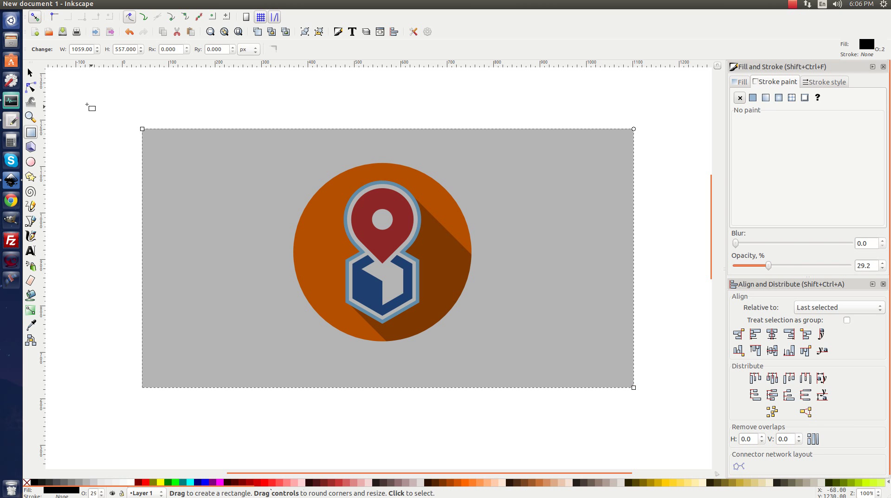
{"action": "left_click", "coordinate": [31, 73]}
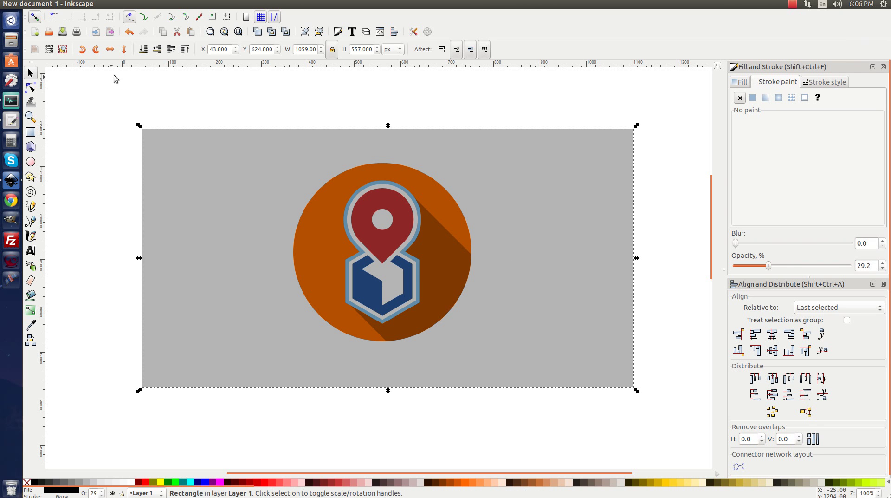
{"action": "left_click", "coordinate": [143, 50]}
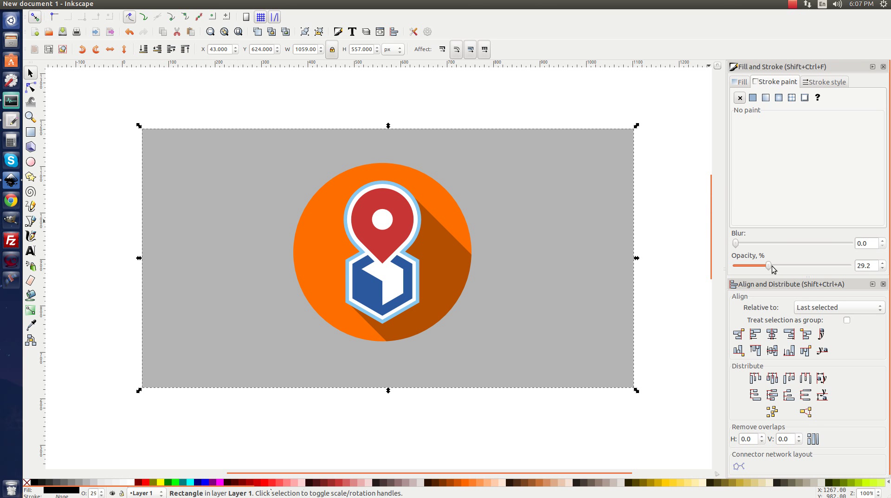
{"action": "left_click_drag", "start_coordinate": [769, 265], "coordinate": [850, 265]}
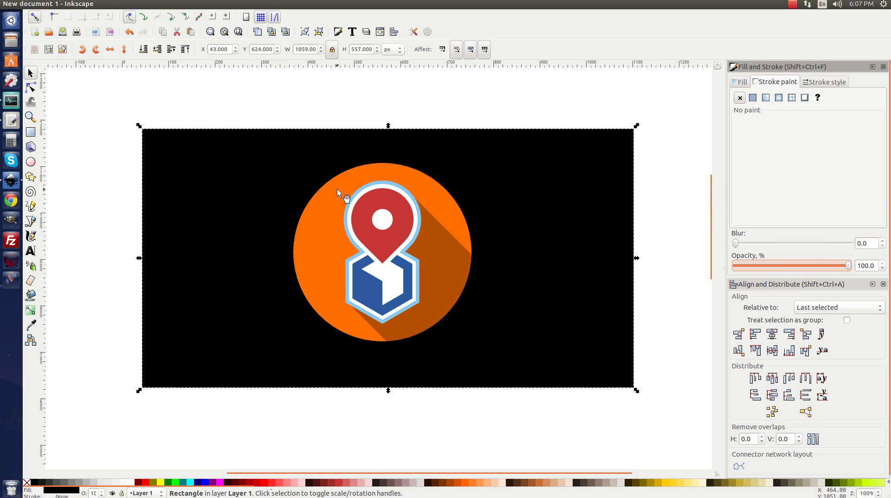
Fill the background rectangle with the circle's orange and lighten it to ffbe6f (hue 23, saturation 255, lightness 183).
{"action": "key", "text": "d"}
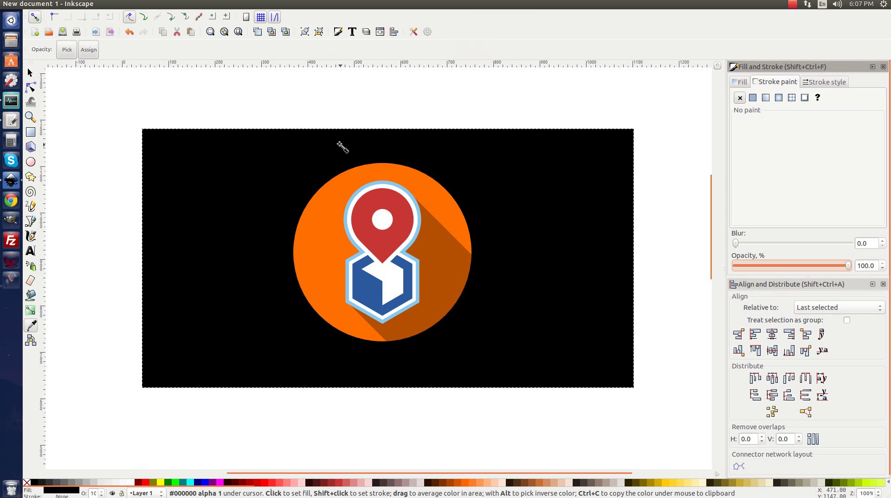
{"action": "left_click", "coordinate": [315, 229]}
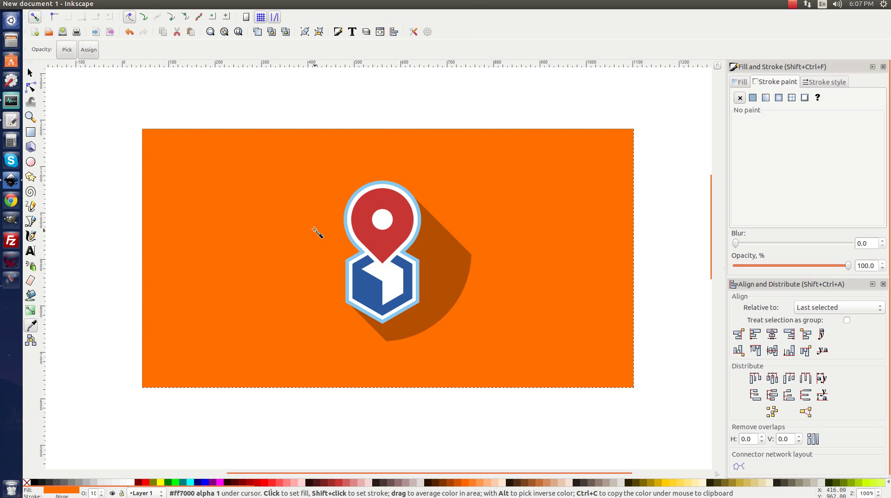
{"action": "left_click", "coordinate": [739, 82]}
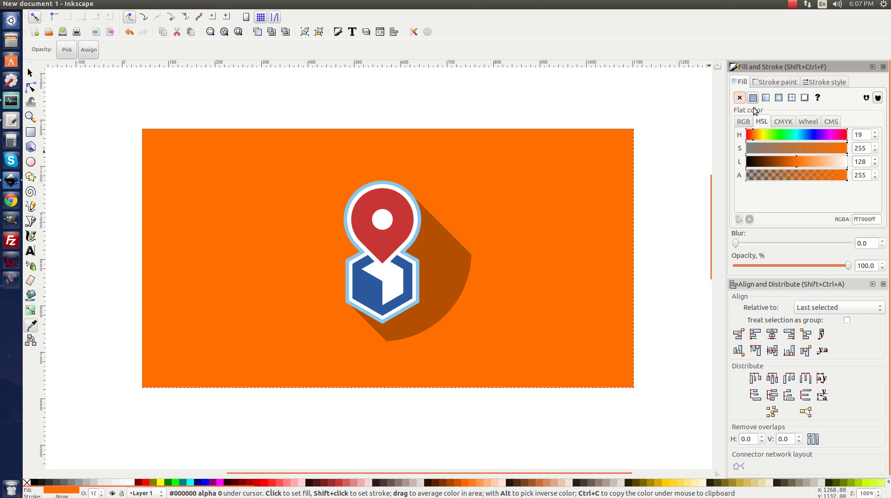
{"action": "left_click_drag", "start_coordinate": [798, 166], "coordinate": [819, 163]}
{"action": "left_click", "coordinate": [838, 147]}
{"action": "left_click", "coordinate": [818, 163]}
{"action": "left_click", "coordinate": [756, 135]}
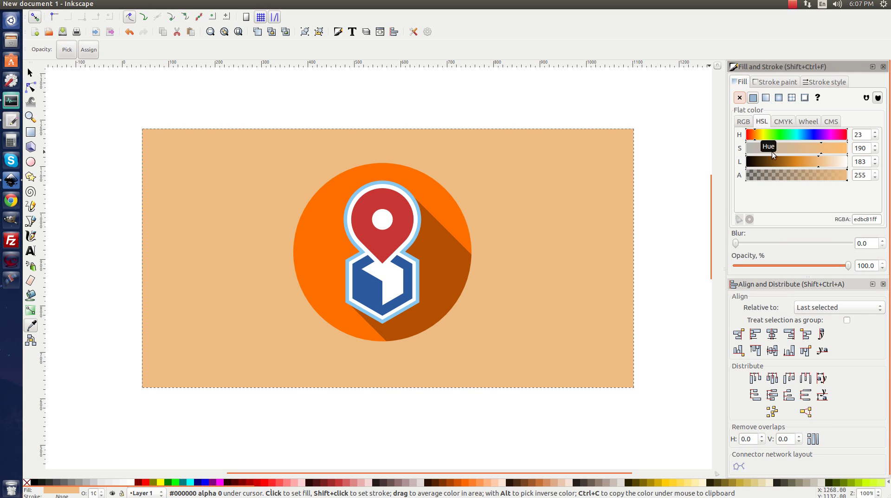
{"action": "left_click_drag", "start_coordinate": [773, 153], "coordinate": [864, 151]}
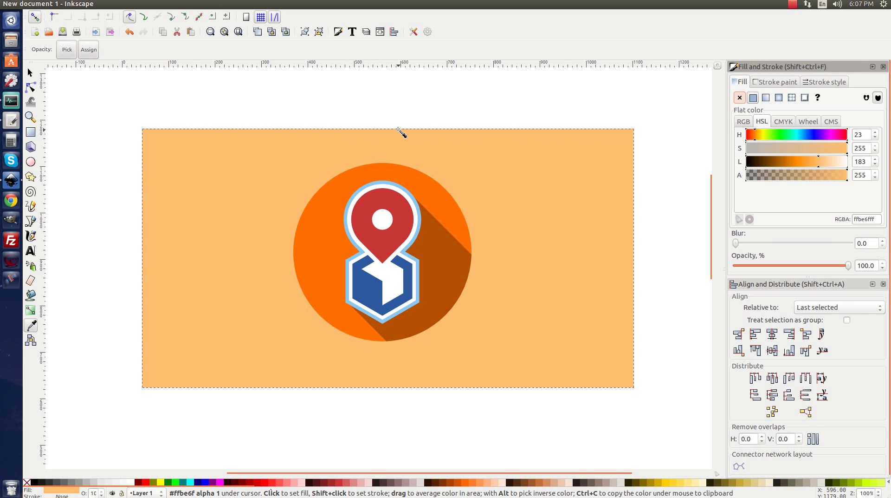
{"action": "key", "text": "s"}
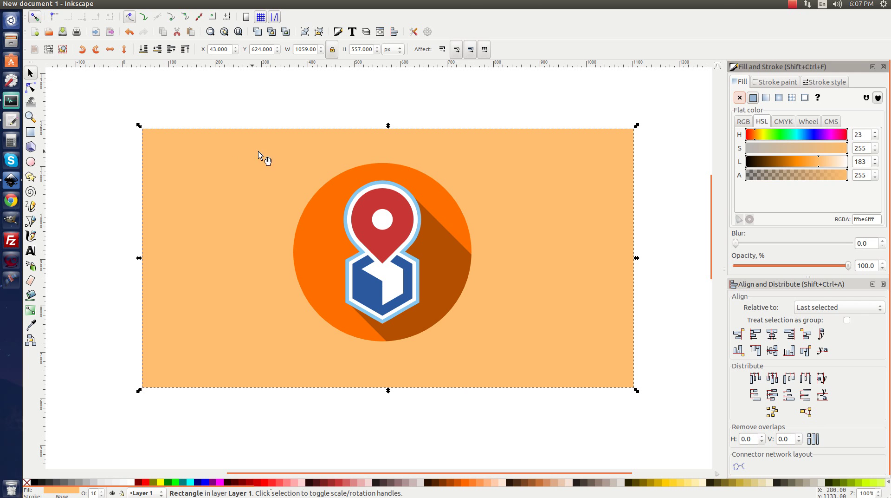
{"action": "left_click_drag", "start_coordinate": [305, 161], "coordinate": [316, 155]}
Duplicate the orange circle and fill the copy with white.
{"action": "left_click", "coordinate": [321, 218]}
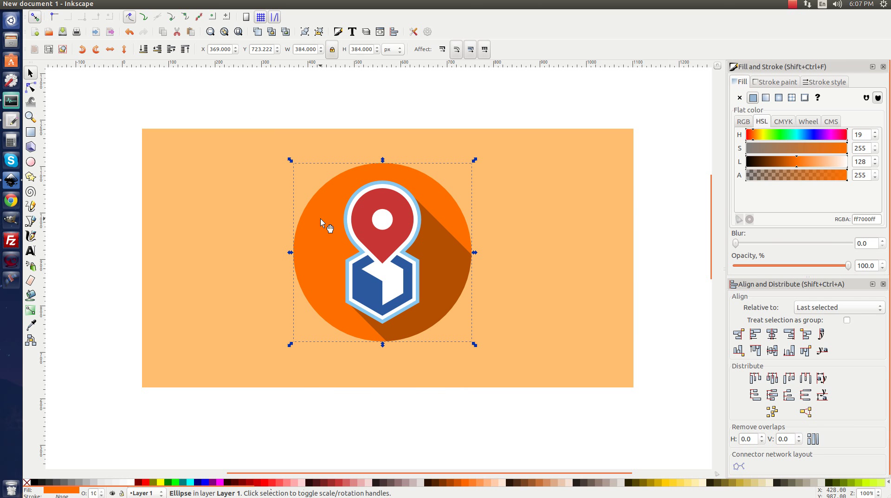
{"action": "right_click", "coordinate": [320, 218]}
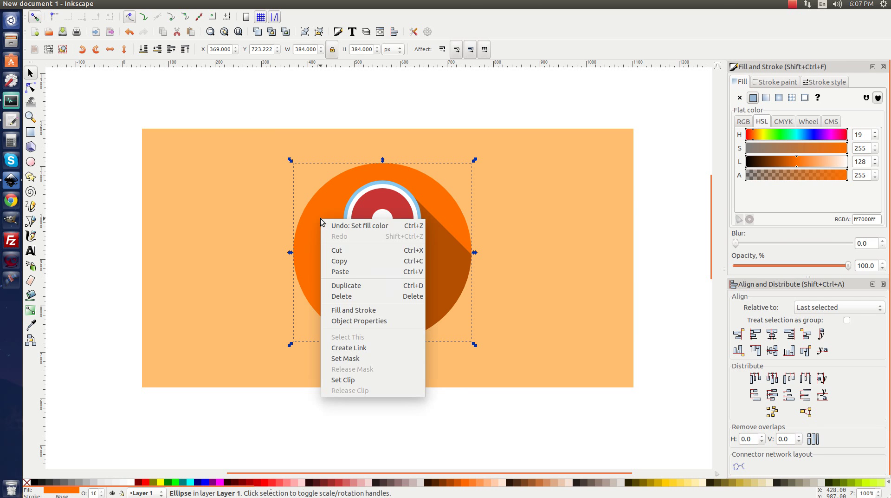
{"action": "left_click", "coordinate": [347, 287]}
{"action": "left_click", "coordinate": [132, 483]}
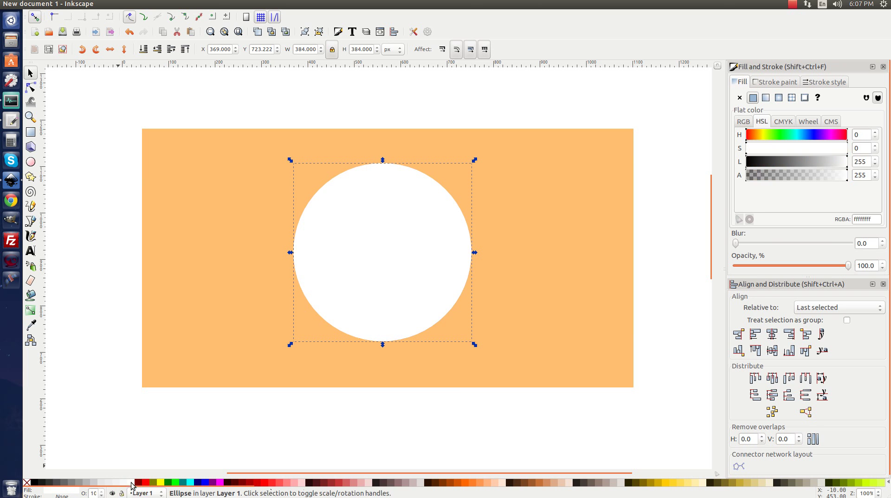
Lower the white circle behind the orange one and enlarge it about its centre to about 412 px in diameter.
{"action": "left_click", "coordinate": [158, 50]}
{"action": "left_click", "coordinate": [158, 52]}
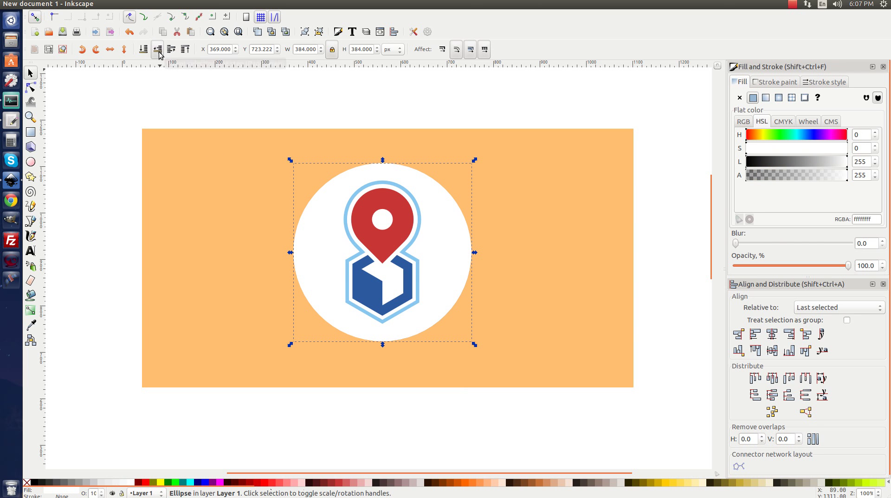
{"action": "left_click", "coordinate": [158, 50]}
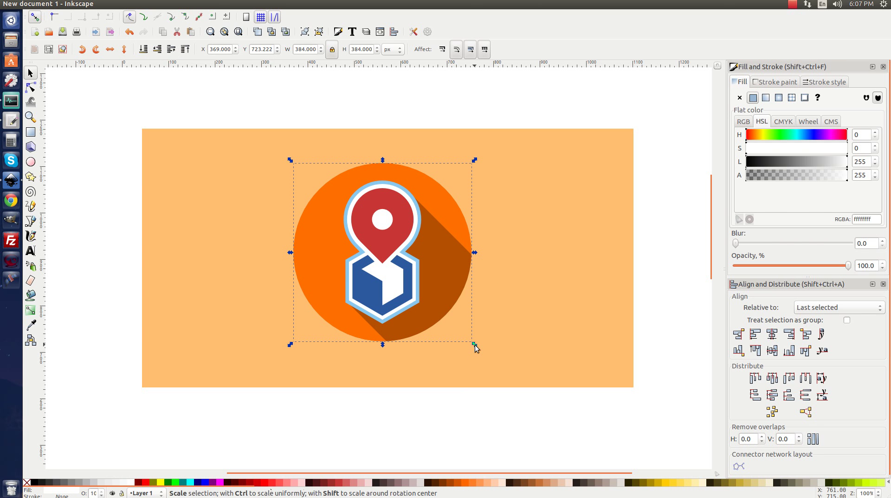
{"action": "left_click_drag", "start_coordinate": [475, 344], "coordinate": [481, 352]}
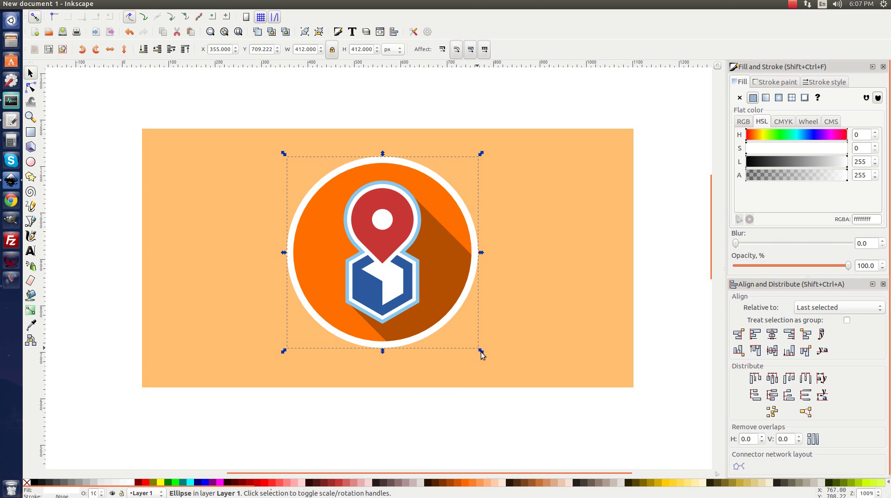
{"action": "left_click", "coordinate": [492, 408]}
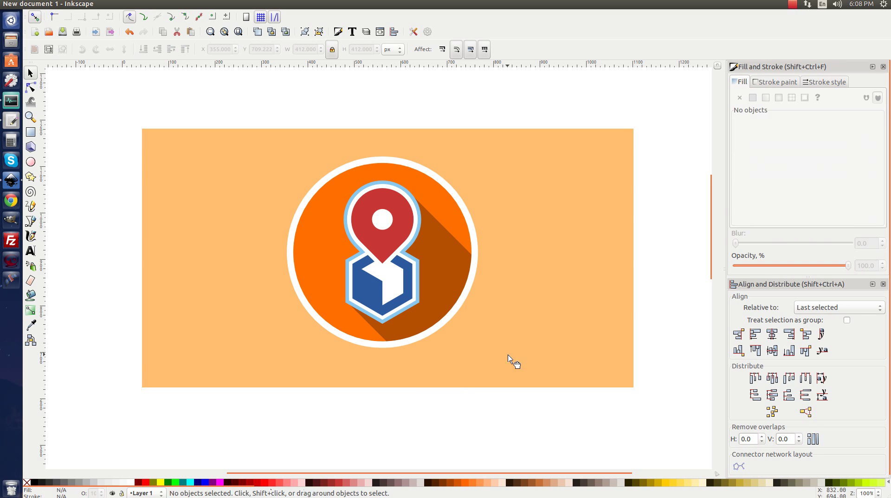
Centre the background rectangle on the orange circle both horizontally and vertically.
{"action": "left_click", "coordinate": [508, 359]}
{"action": "left_click", "coordinate": [434, 199], "text": "shift"}
{"action": "left_click", "coordinate": [772, 334]}
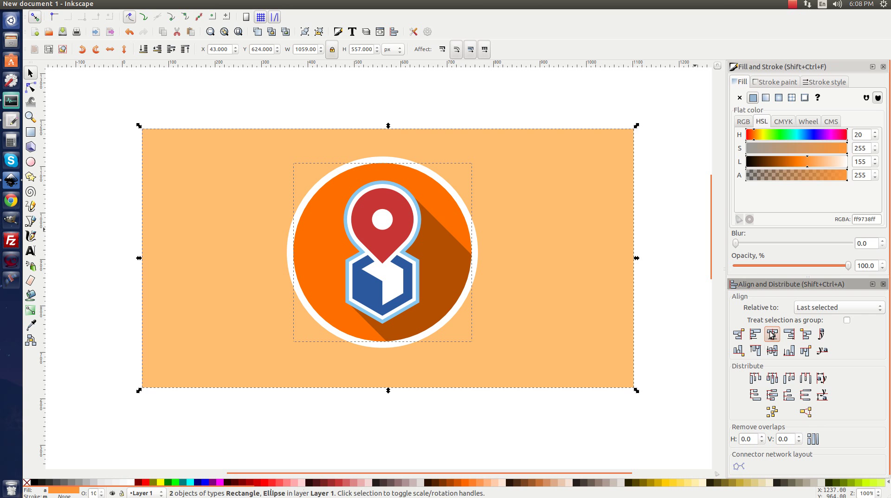
{"action": "left_click", "coordinate": [772, 350]}
{"action": "left_click", "coordinate": [658, 295]}
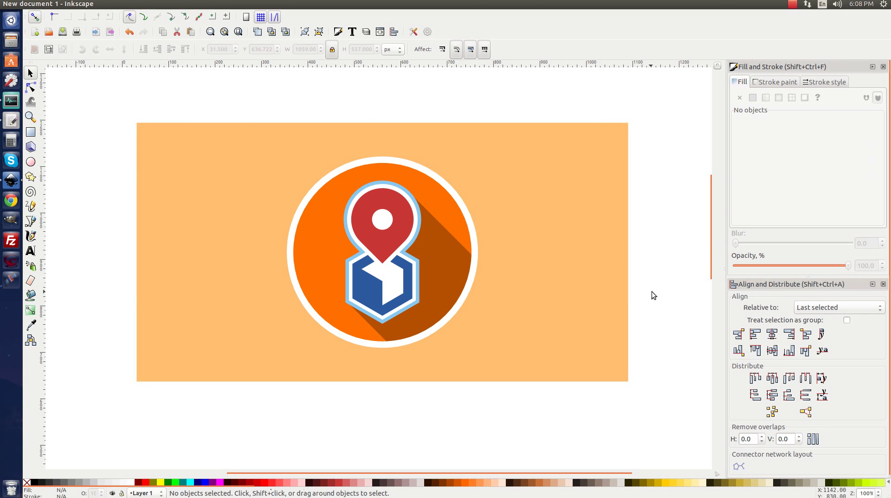